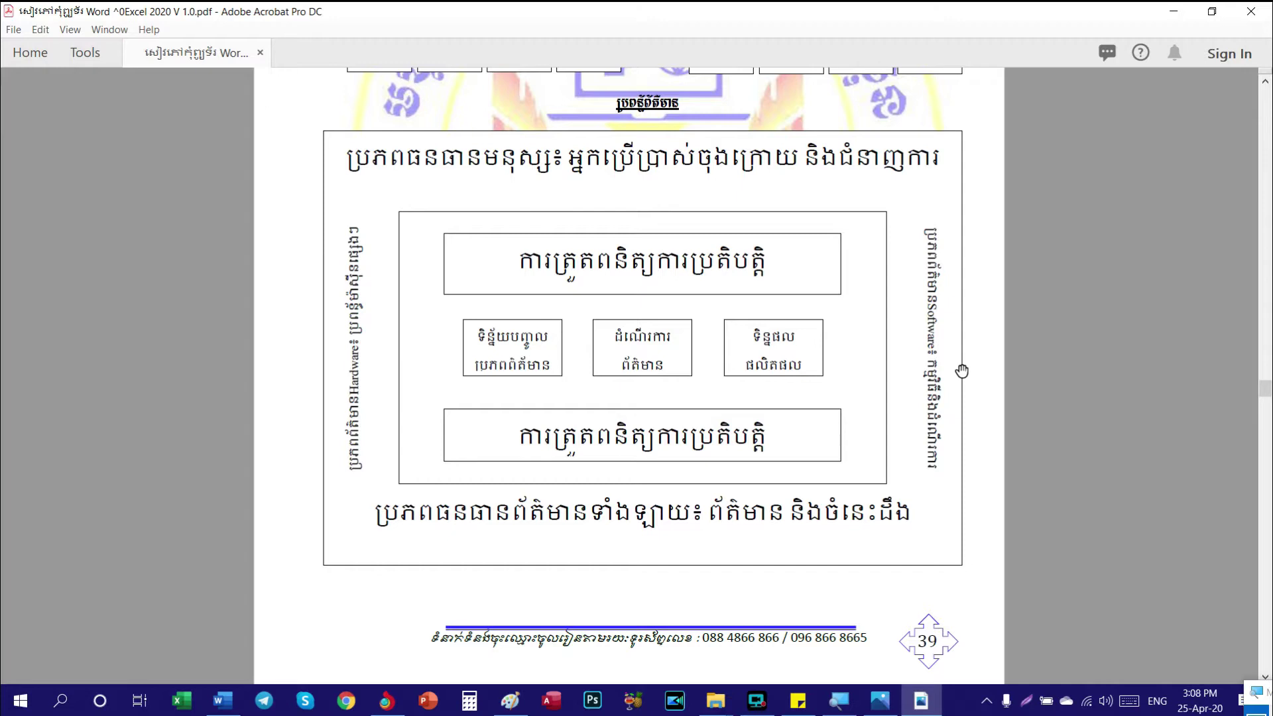
Zoom in on the page 39 nested-box diagram so its whole frame fills the Acrobat view
key("ctrl+plus")
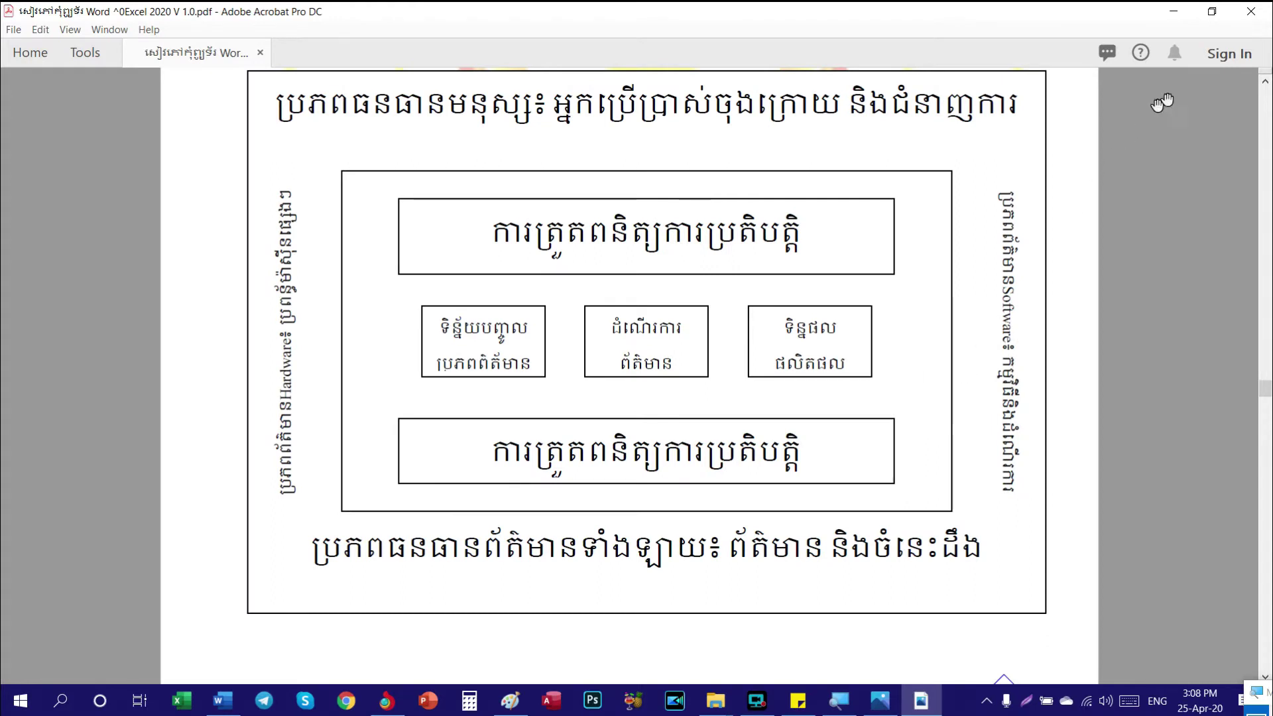
left_click(1264, 82)
left_click(1264, 82)
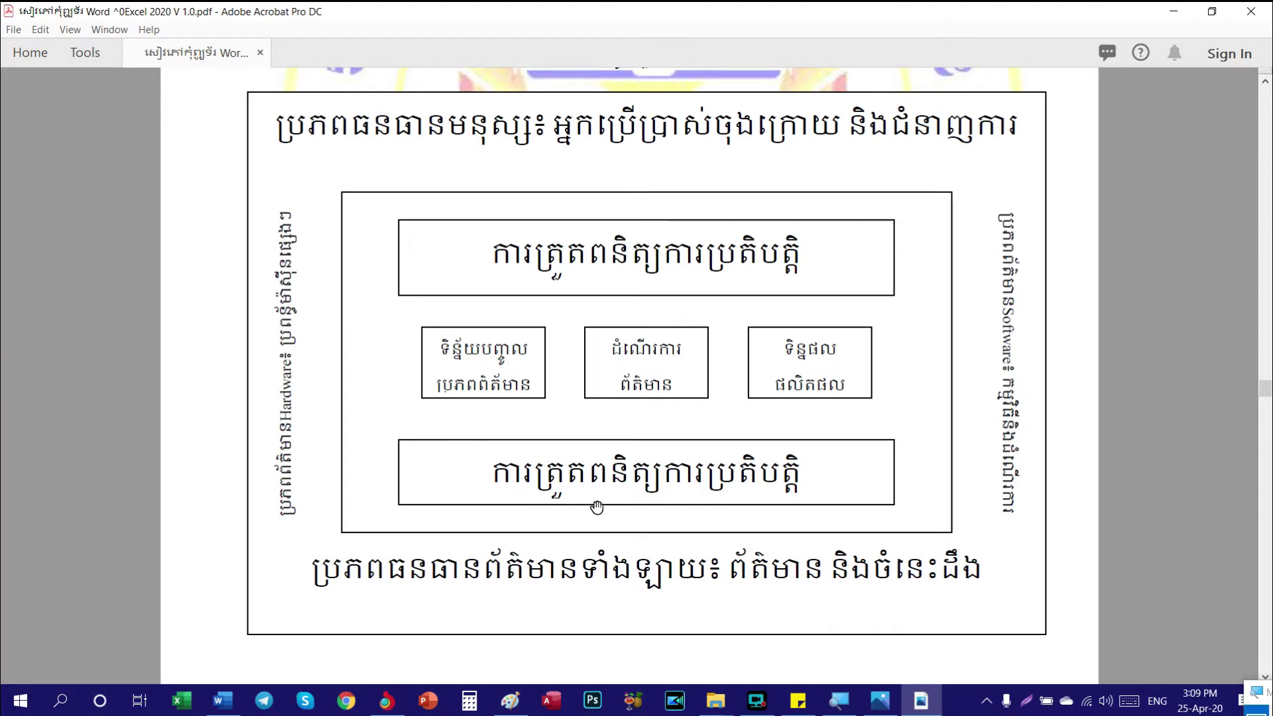
mouse_move(222, 701)
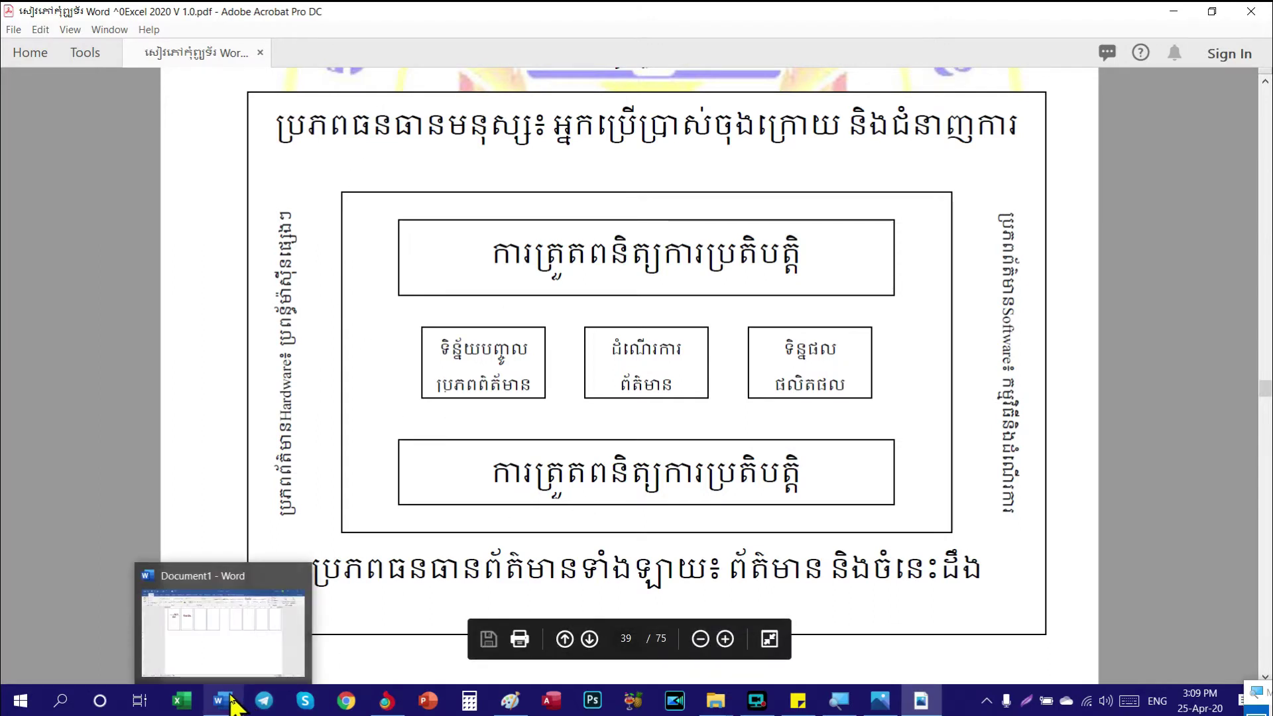
left_click(228, 656)
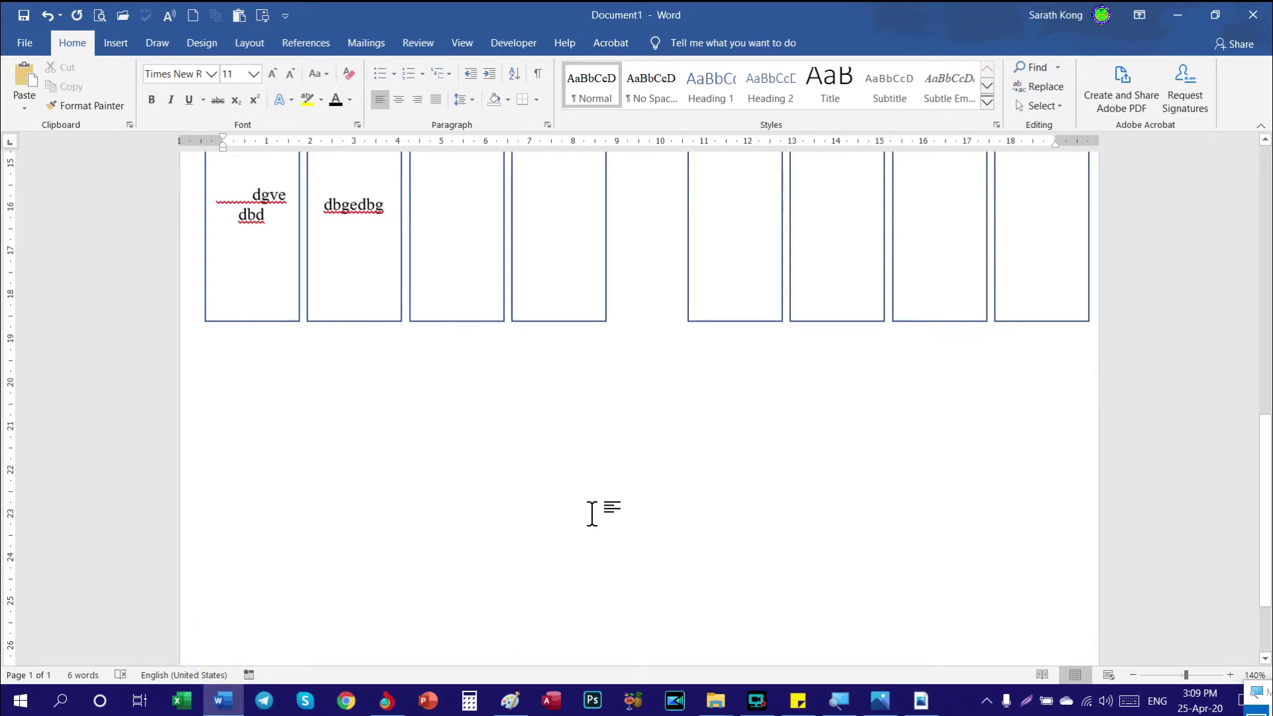
Scroll through Document1 to review its row of sample boxes
scroll(592, 513, "up", 3)
scroll(592, 514, "up", 5)
scroll(592, 514, "down", 6)
scroll(592, 514, "down", 4)
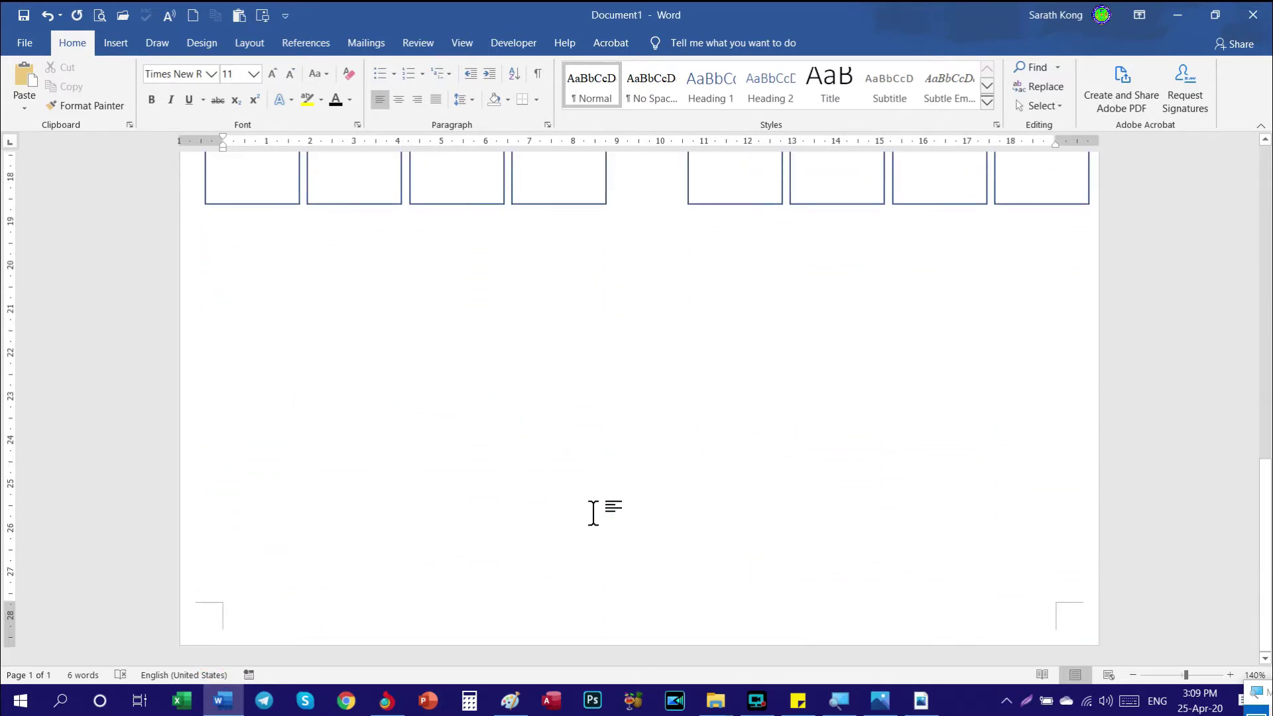
scroll(591, 514, "up", 5)
scroll(592, 513, "up", 4)
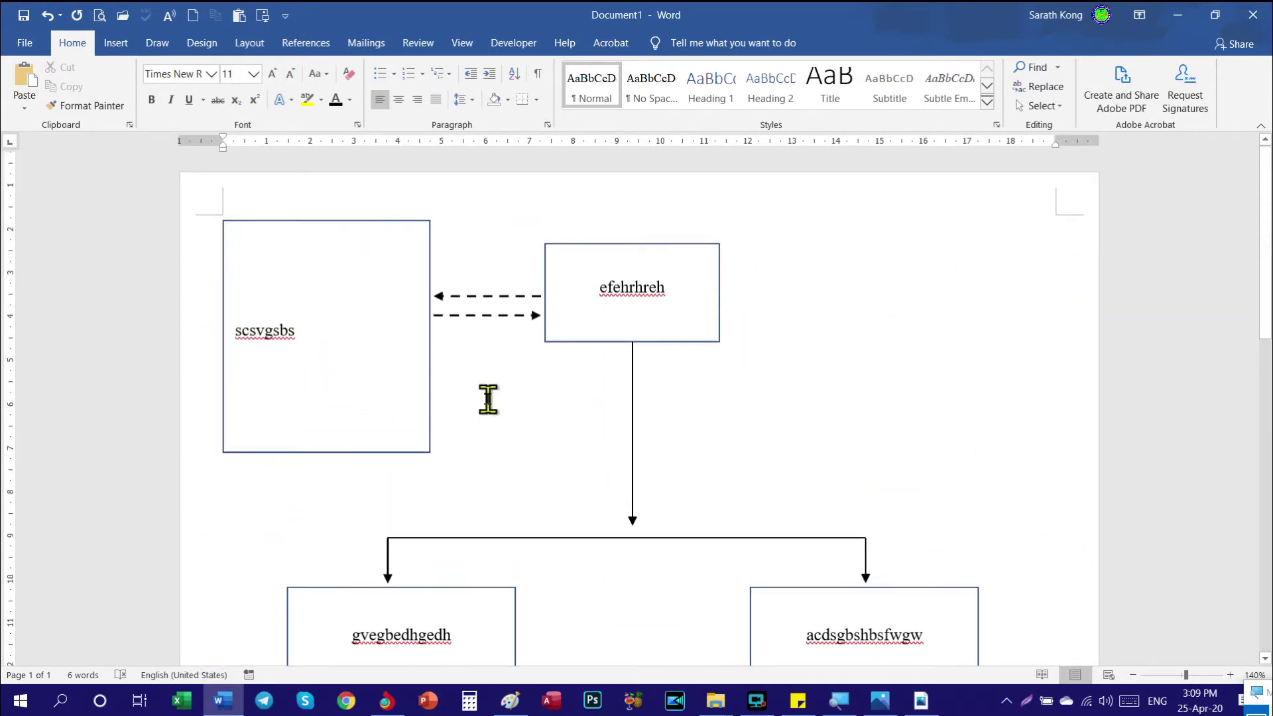
scroll(574, 411, "down", 8)
scroll(583, 415, "down", 2)
scroll(583, 415, "up", 5)
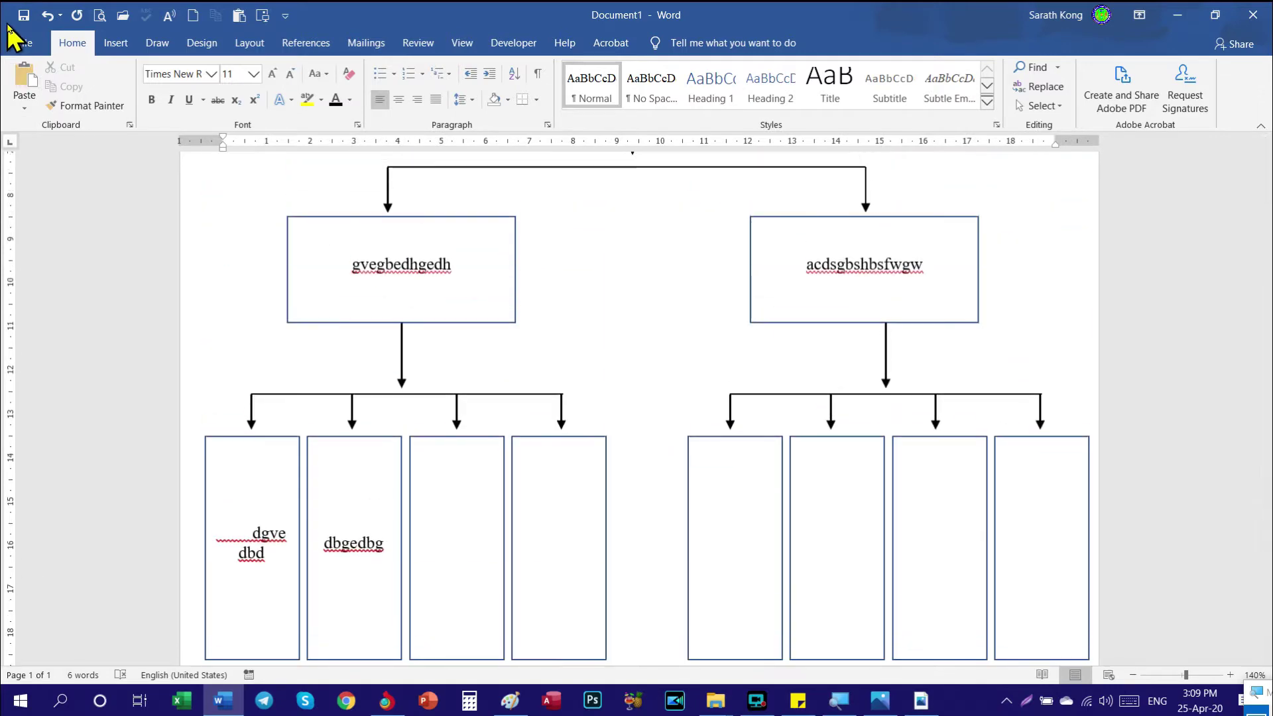
Create a new blank document, Document2, and bring up the Insert shapes list
left_click(26, 46)
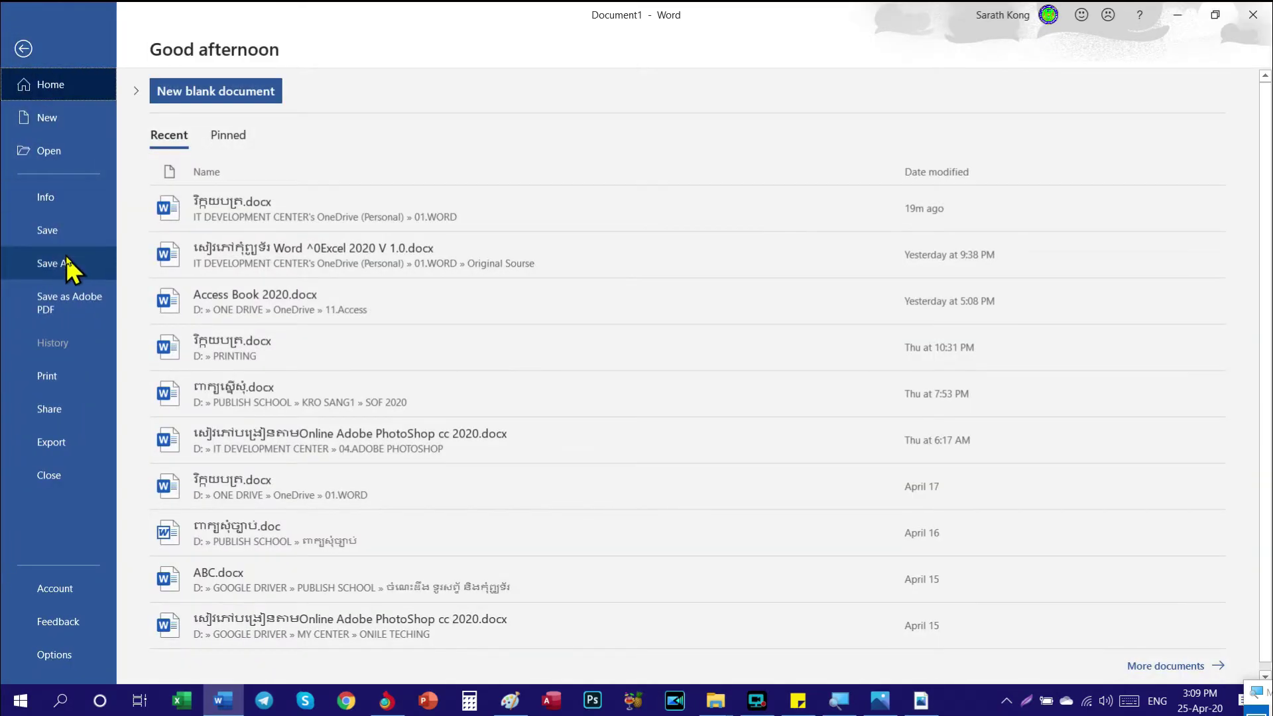
left_click(64, 116)
left_click(257, 158)
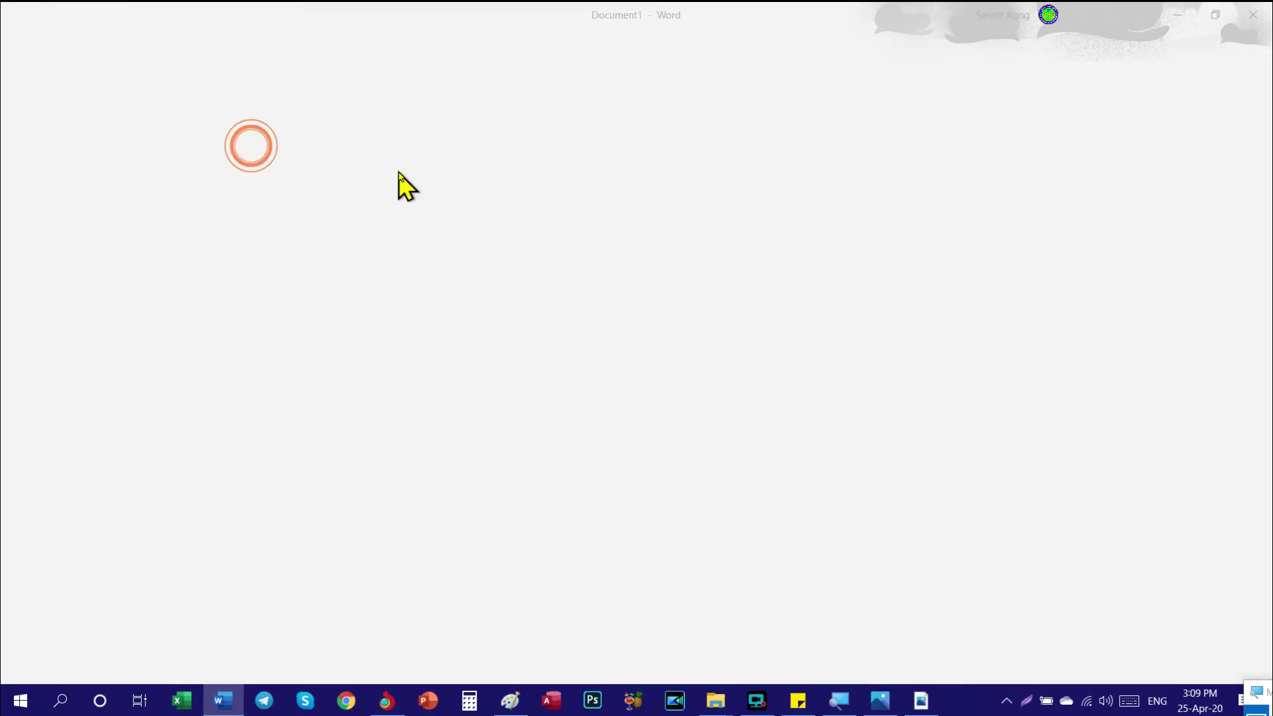
left_click(115, 42)
left_click(234, 66)
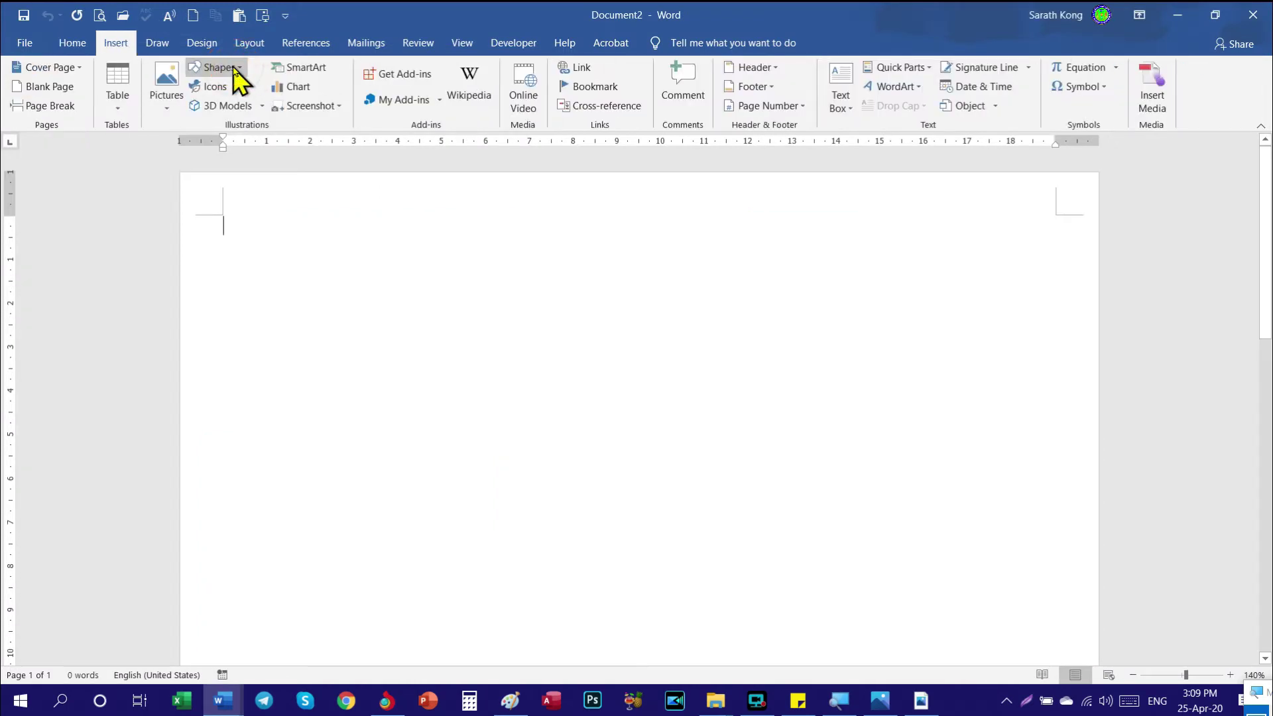
Draw a rectangle across the page and resize it to about 10.17 × 19.09 cm
left_click(194, 105)
left_click_drag(219, 214, 961, 675)
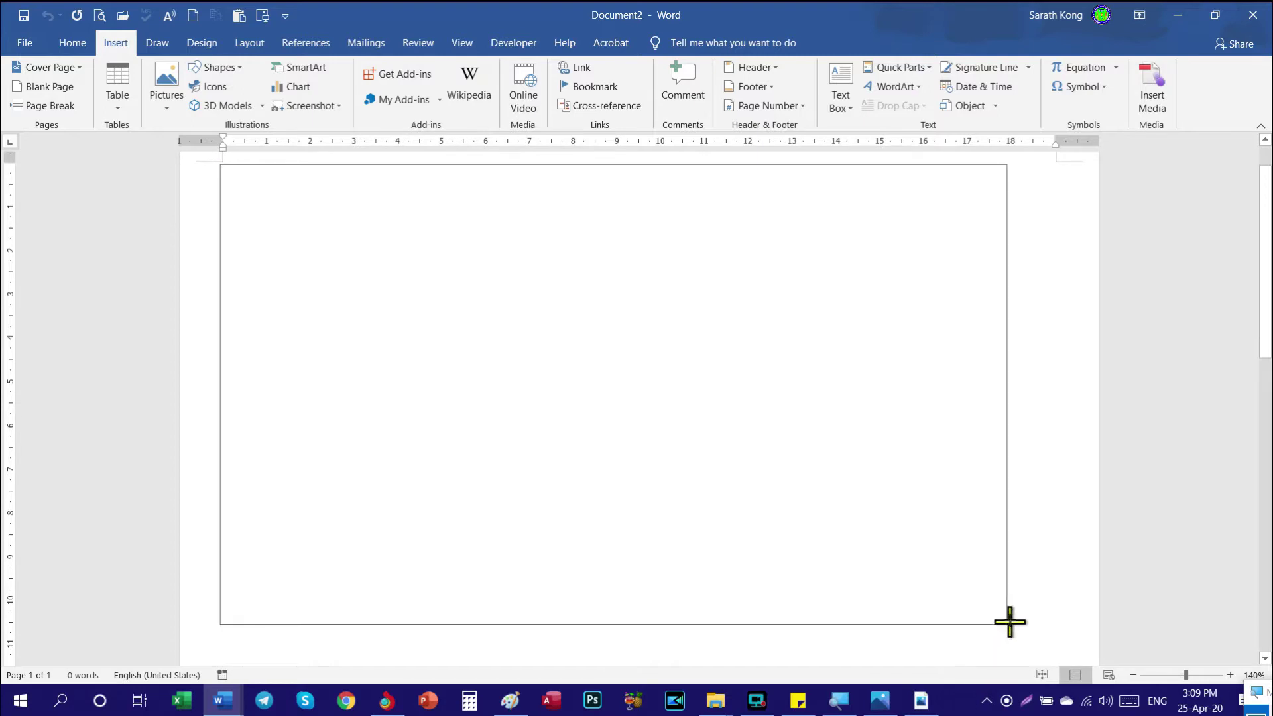
left_click_drag(961, 675, 1043, 592)
scroll(785, 568, "down", 1)
left_click(674, 451)
scroll(589, 451, "up", 1)
left_click(634, 415)
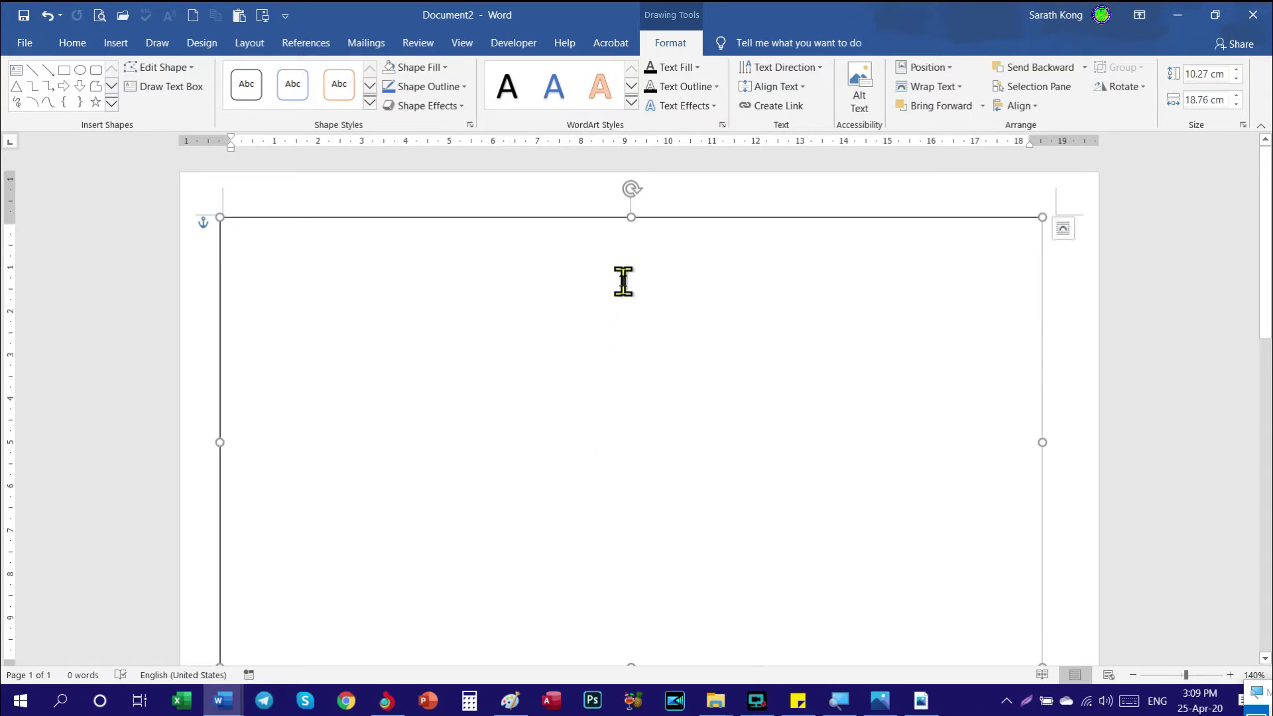
left_click_drag(1041, 221, 1056, 219)
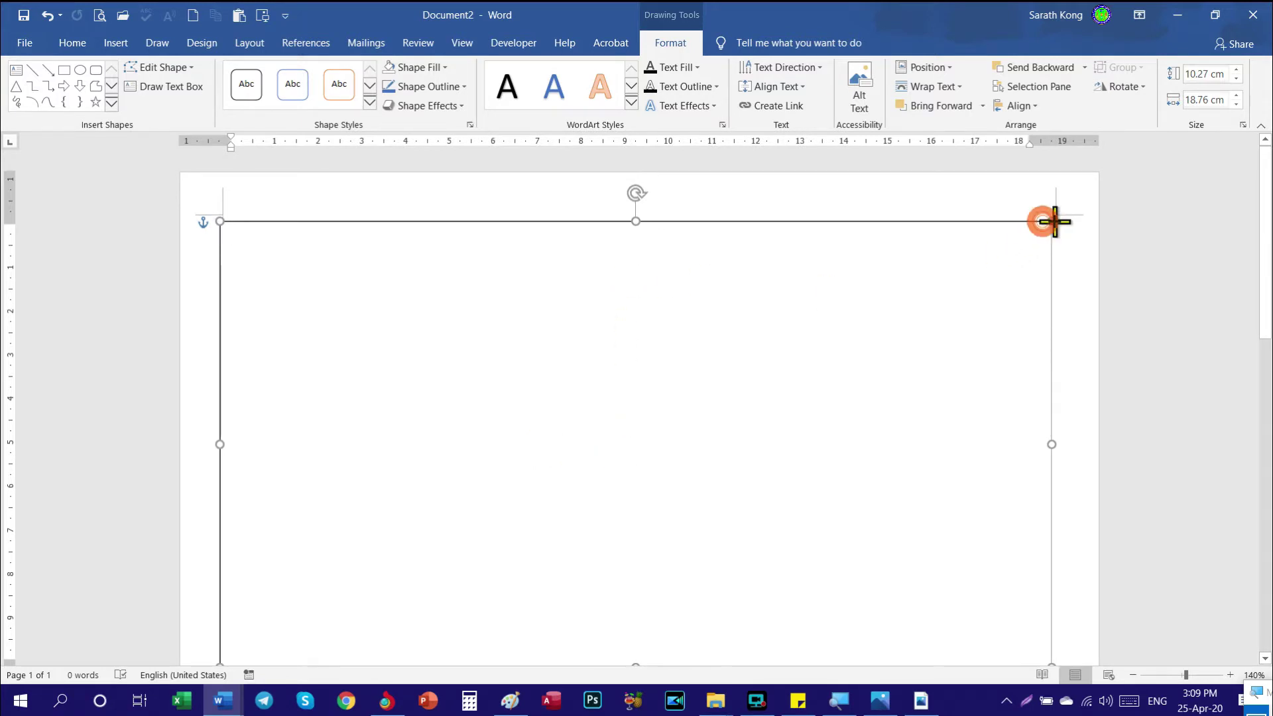
scroll(687, 333, "down", 1)
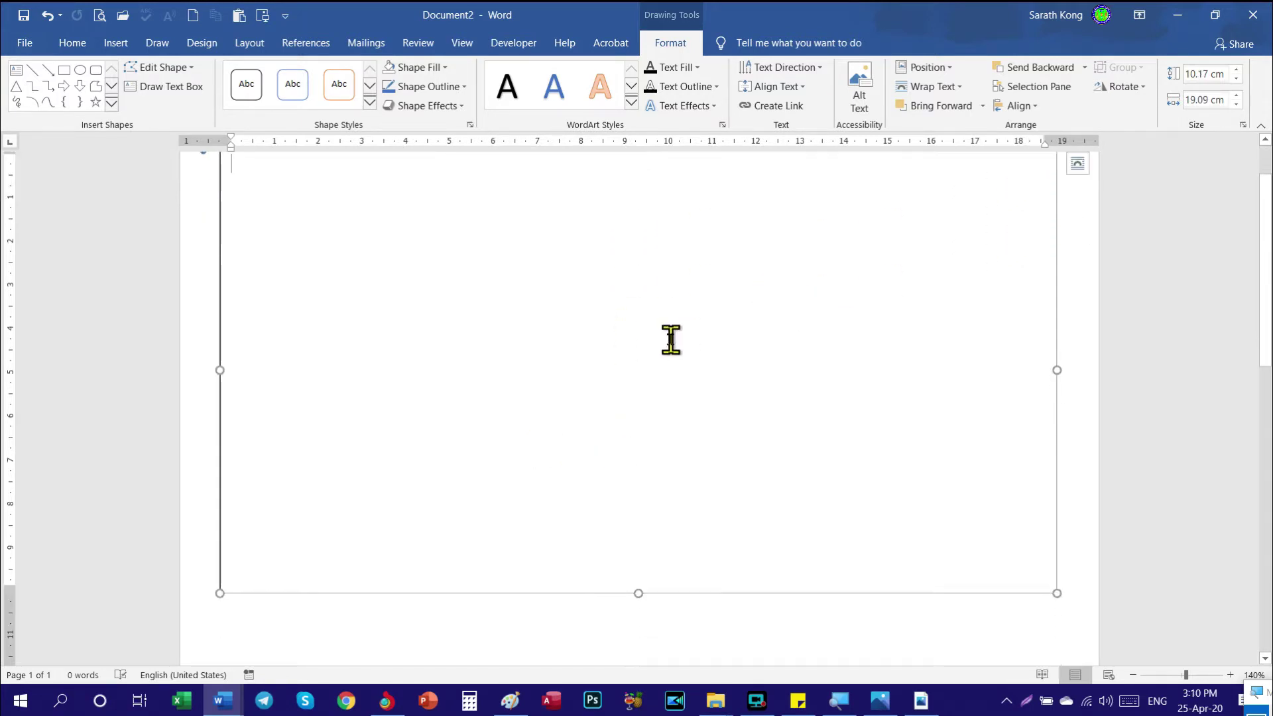
scroll(612, 363, "up", 1)
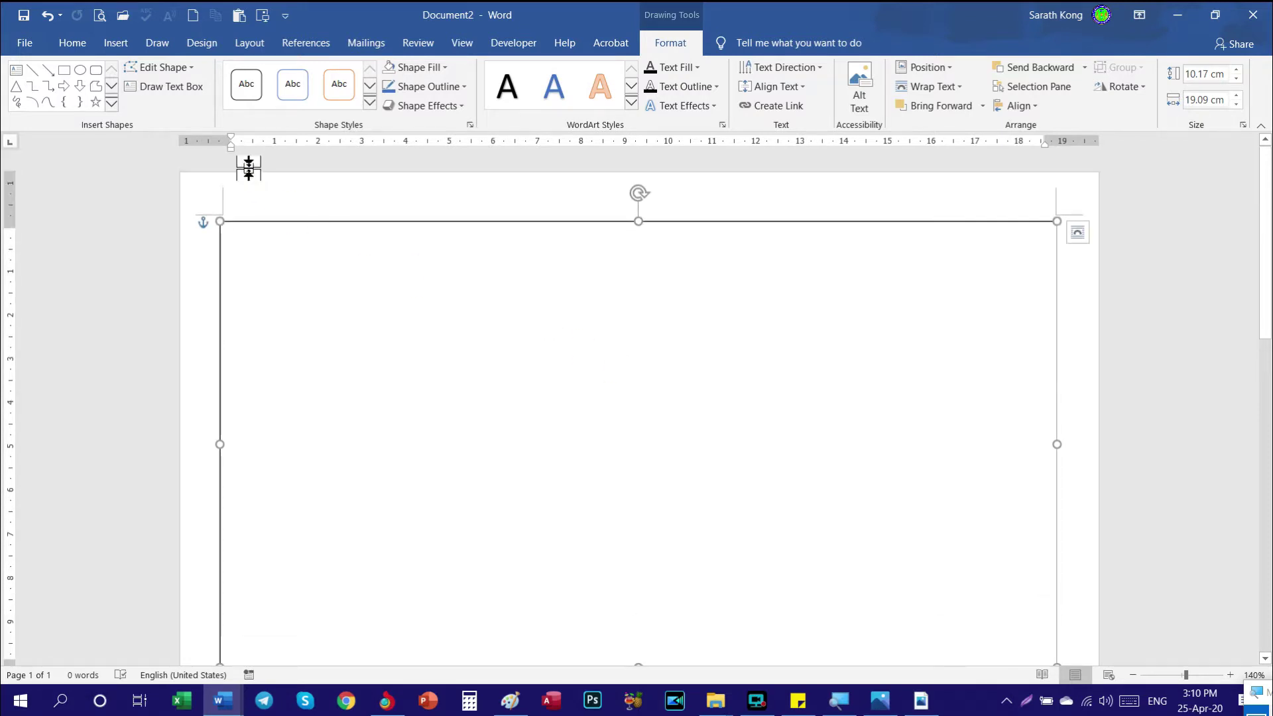
left_click(19, 71)
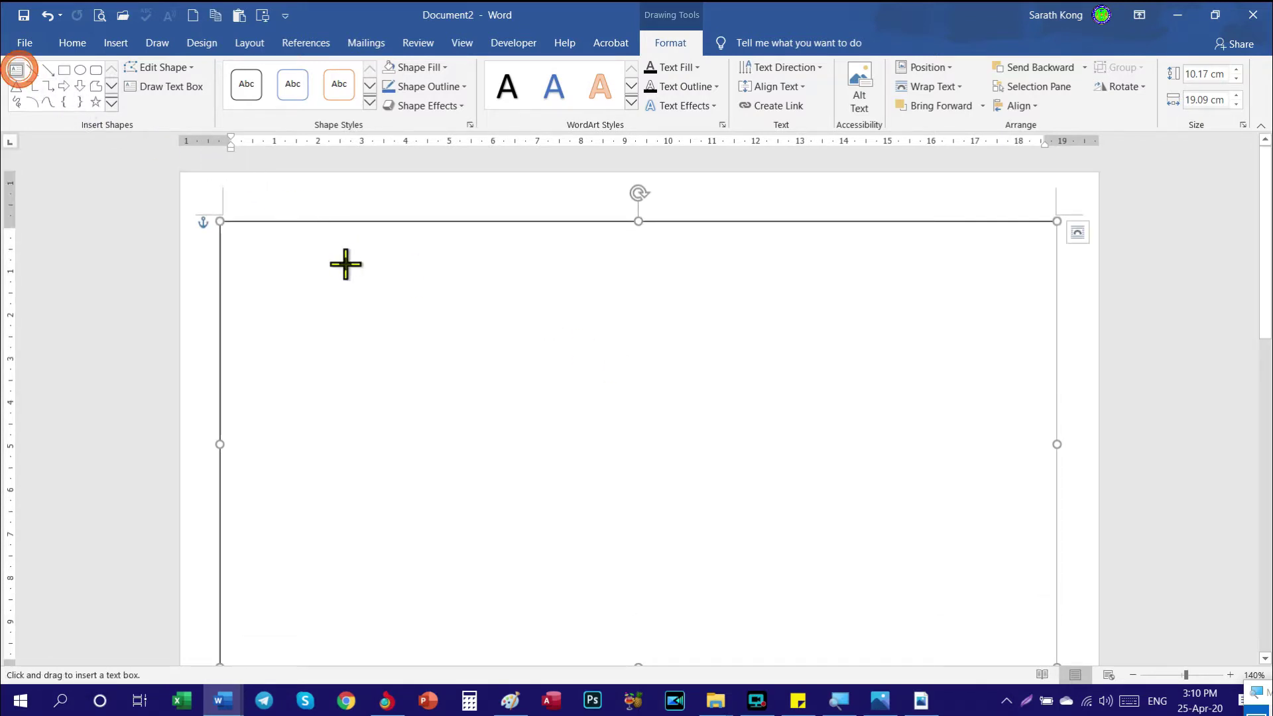
Draw a smaller text box inside the outer rectangle and nudge it into place
left_click_drag(353, 306, 930, 552)
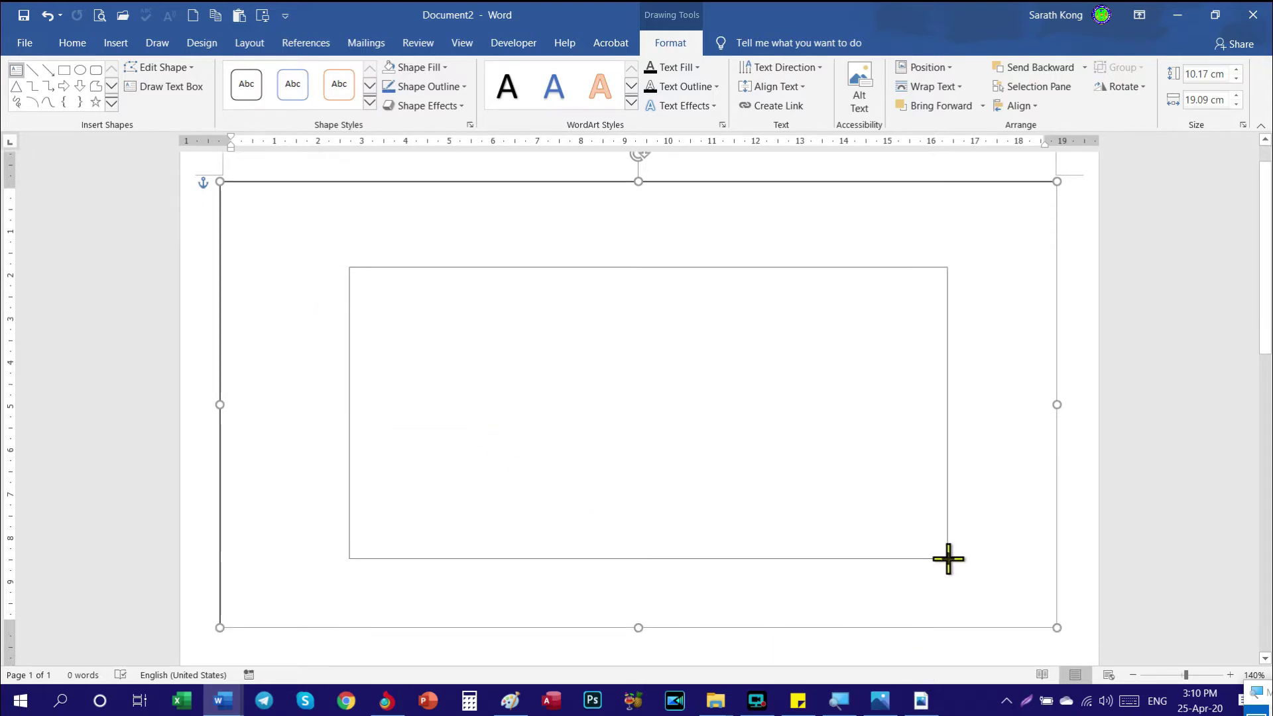
left_click_drag(930, 552, 970, 557)
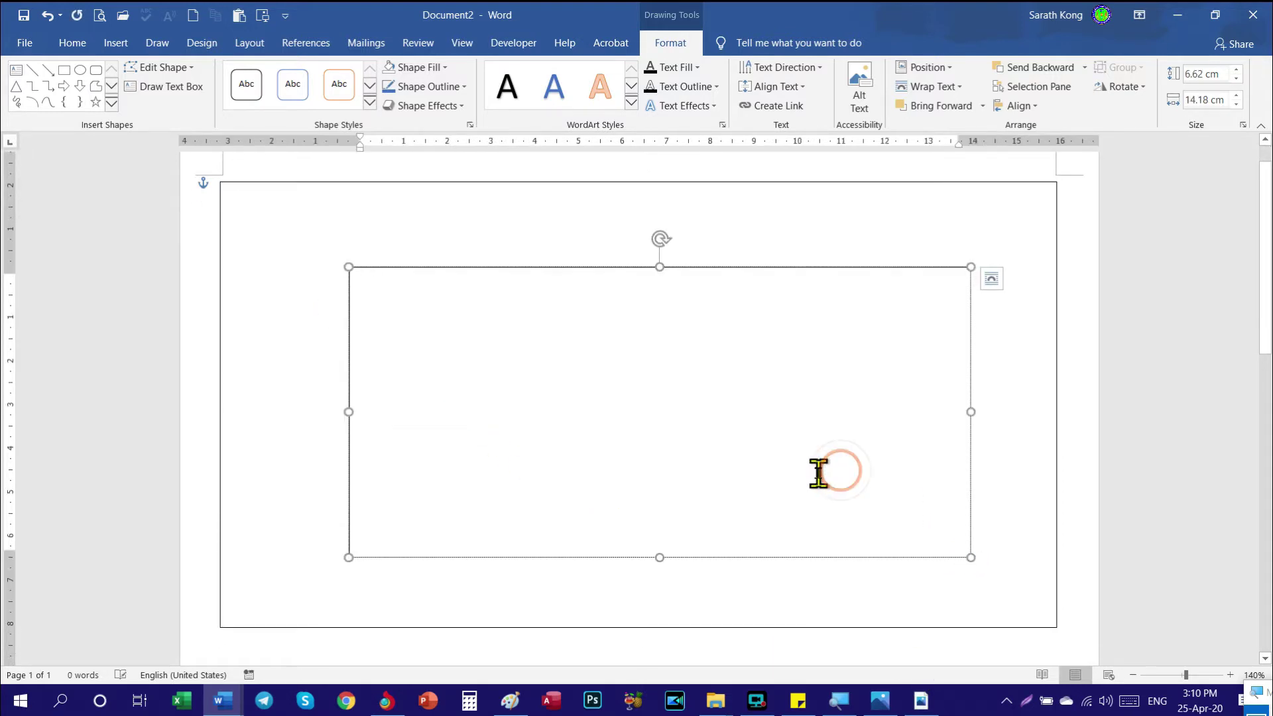
left_click_drag(625, 267, 605, 257)
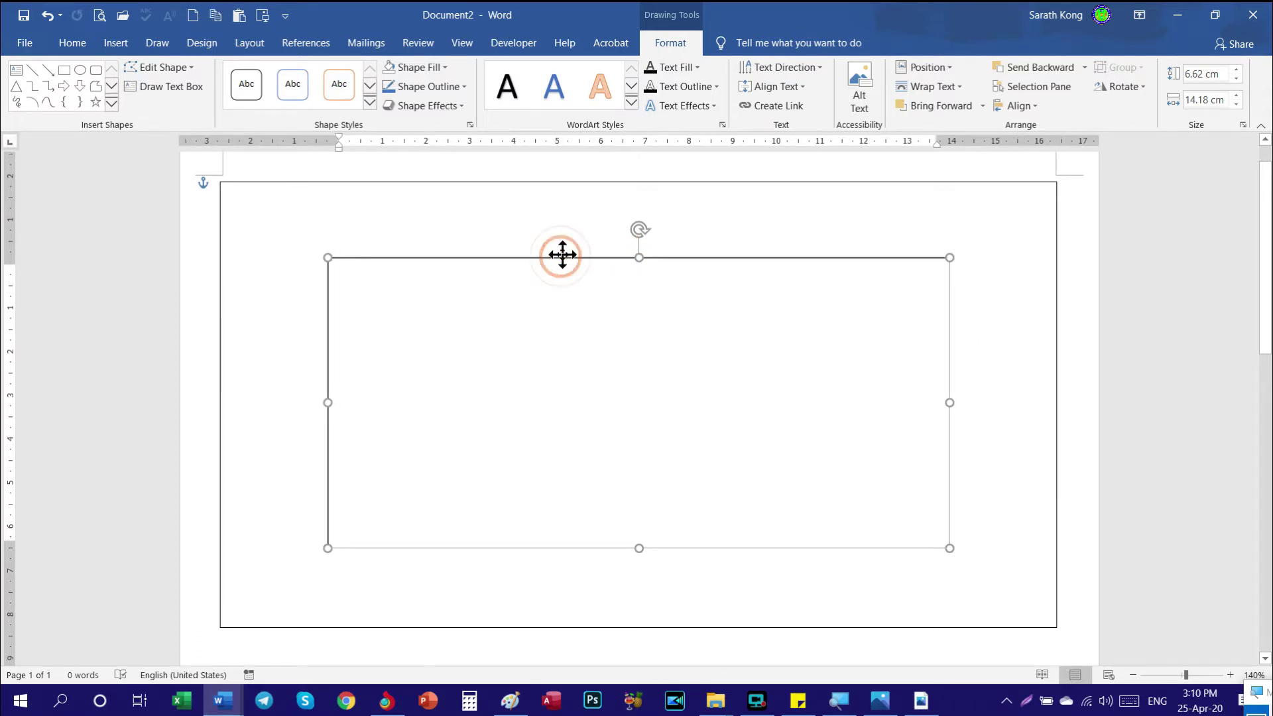
left_click_drag(561, 257, 562, 253)
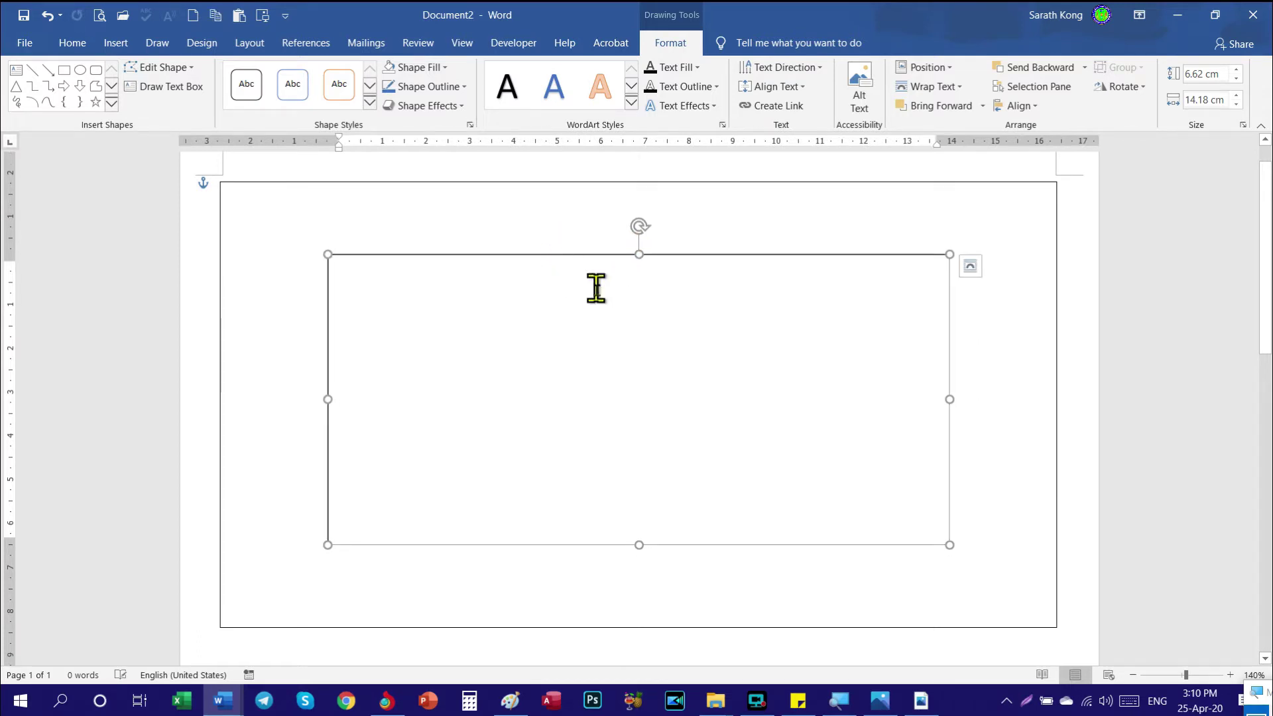
left_click(531, 254)
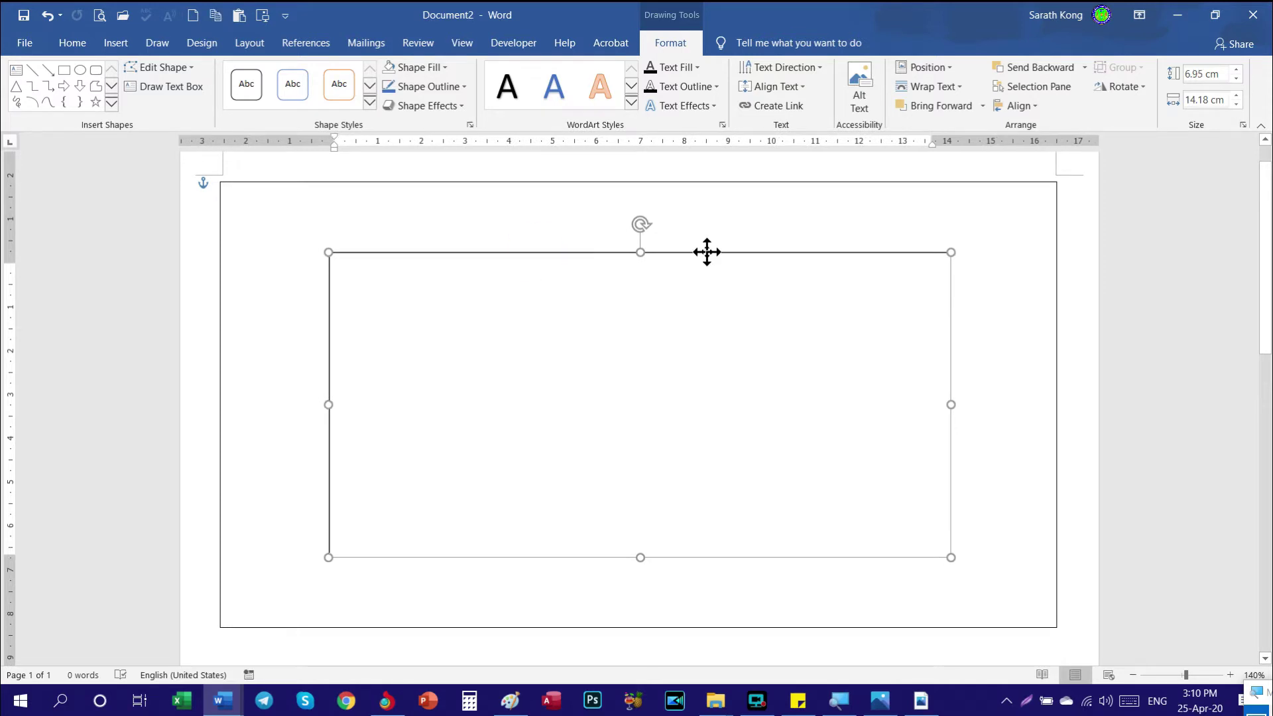
left_click_drag(706, 252, 706, 252)
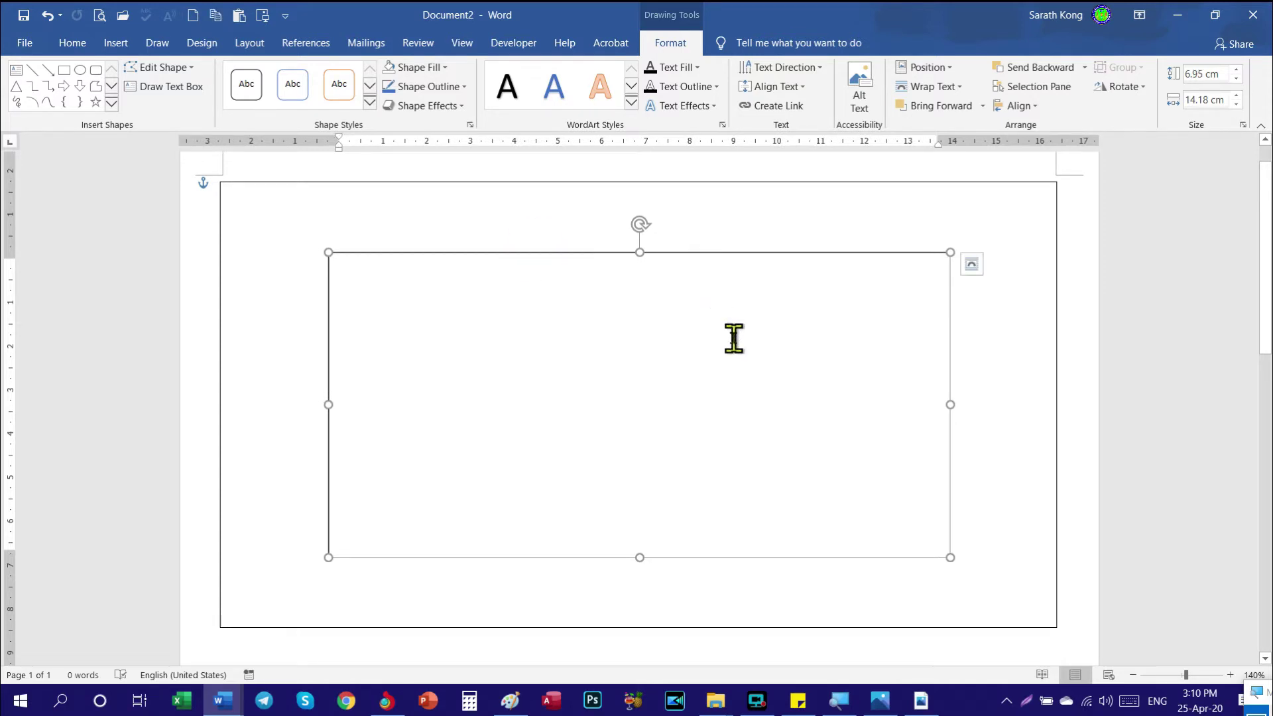
Select both boxes and apply Align Center and Align Middle to centre the inner box
left_click(831, 186)
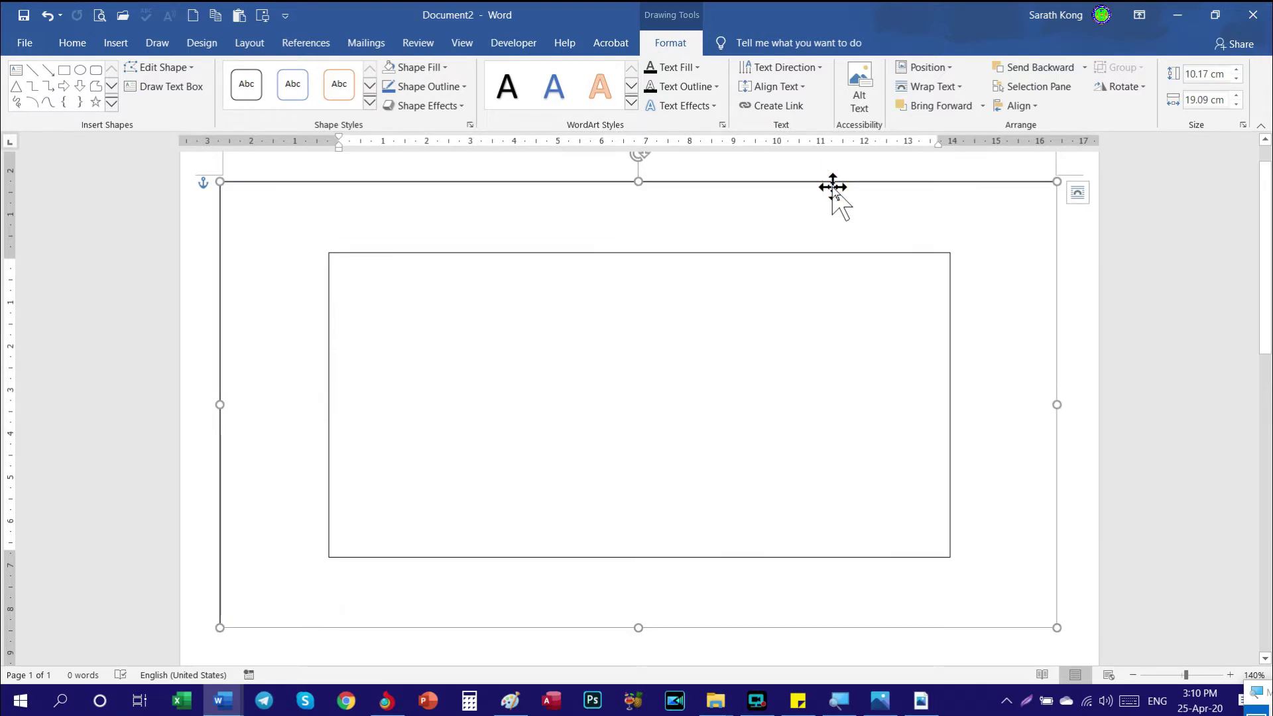
left_click(779, 256, "ctrl")
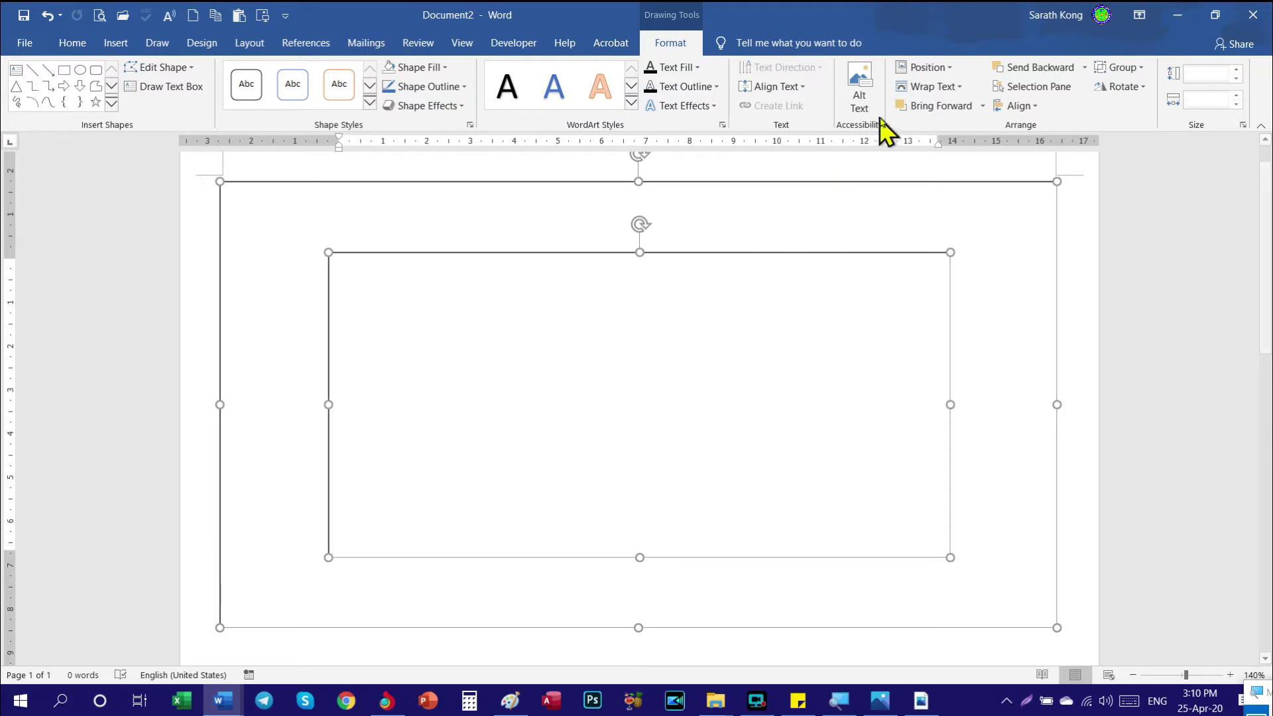
left_click(1026, 108)
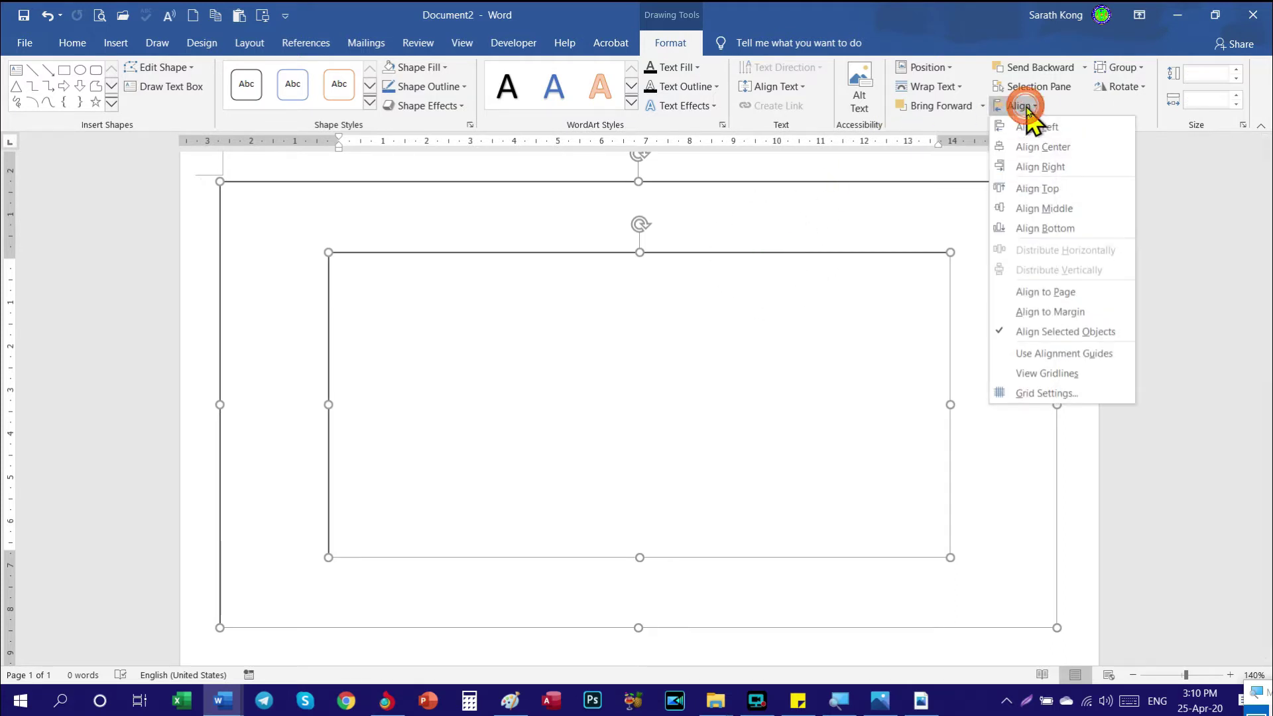
left_click(1088, 146)
left_click(1032, 105)
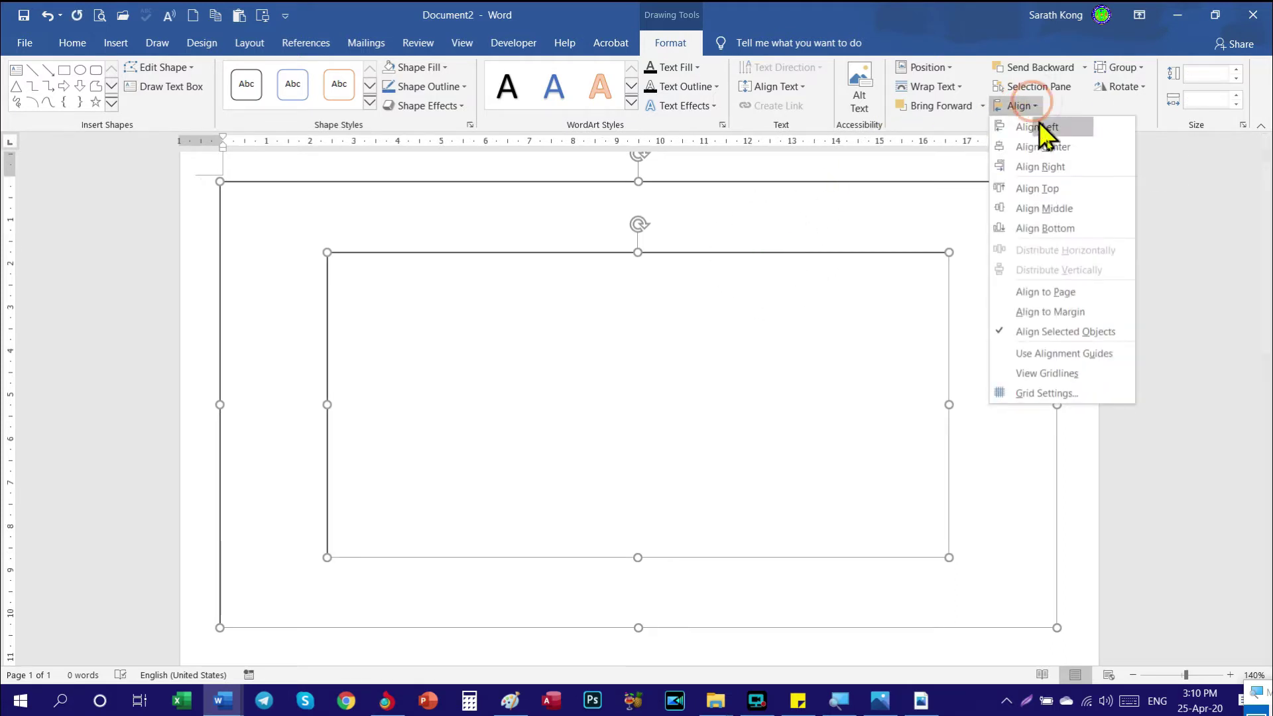
left_click(1061, 211)
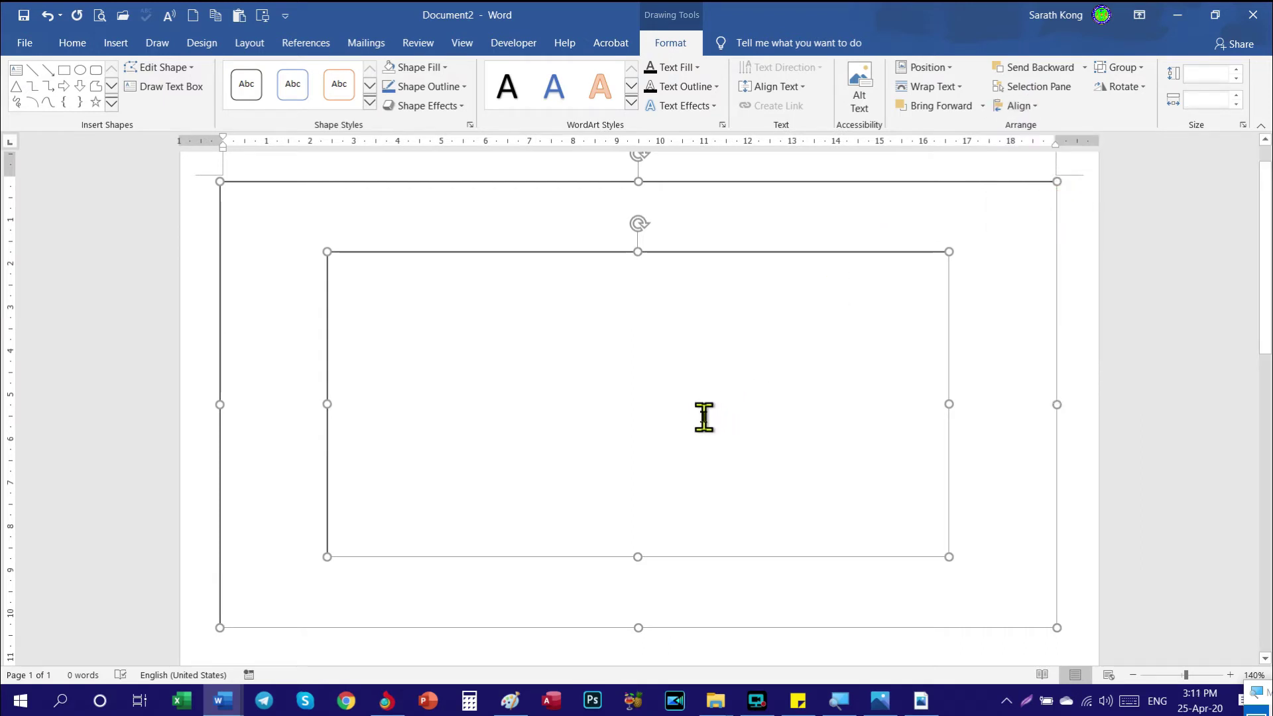
left_click(285, 290)
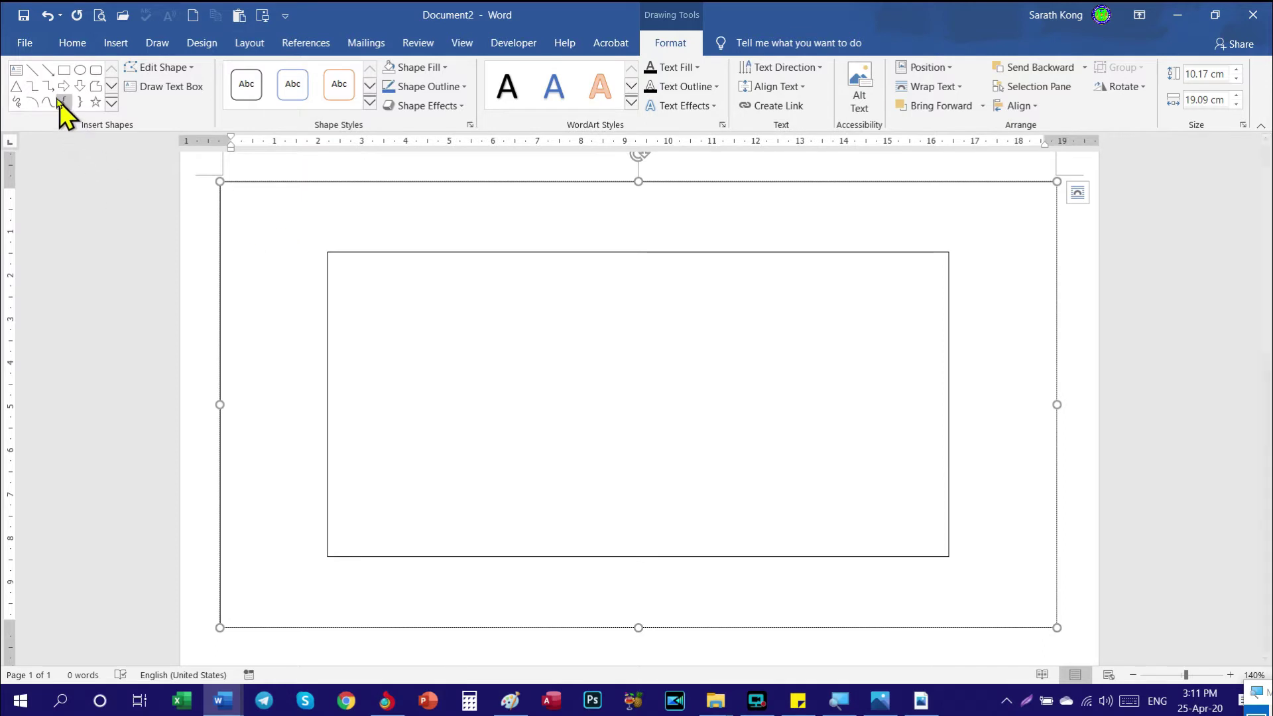
left_click(16, 70)
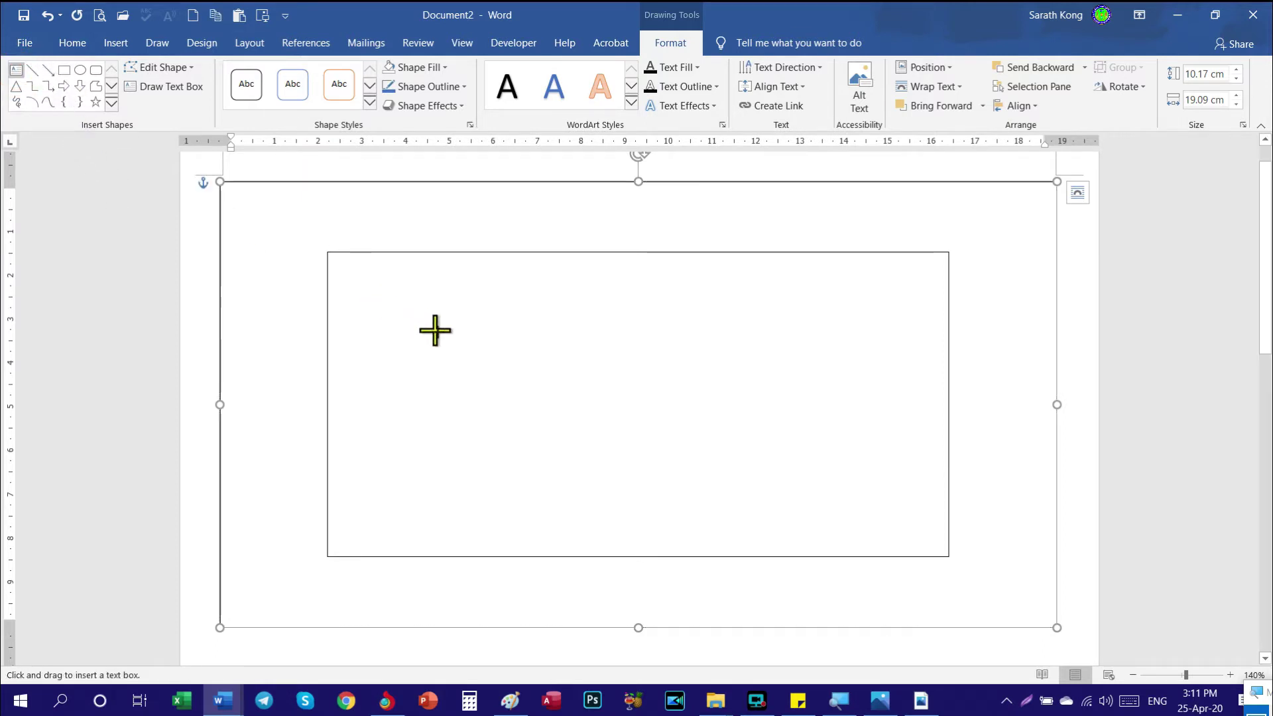
Draw a wide bar near the inner box's top and Ctrl-drag a matching copy near its bottom
mouse_move(402, 302)
left_mouse_down()
mouse_move(851, 344)
mouse_move(884, 364)
left_mouse_up()
left_click_drag(728, 299, 726, 292)
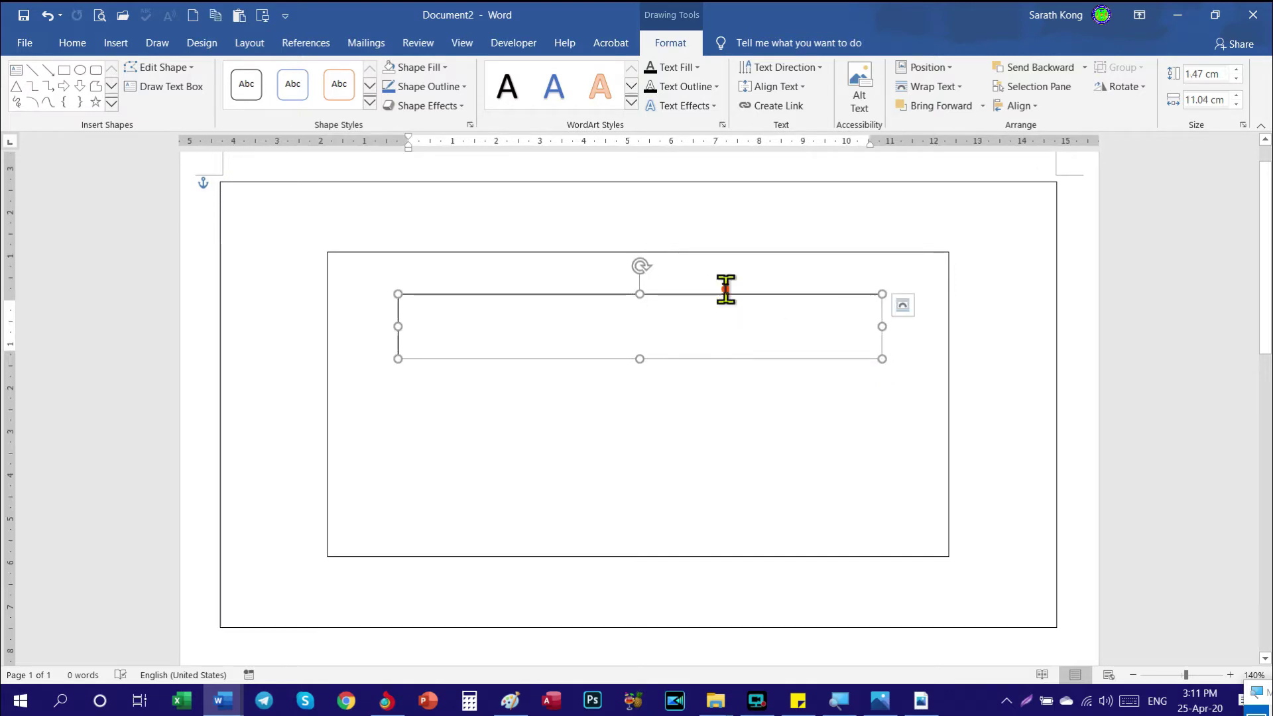
left_click(726, 290)
left_click(726, 295)
left_click_drag(726, 298, 734, 462)
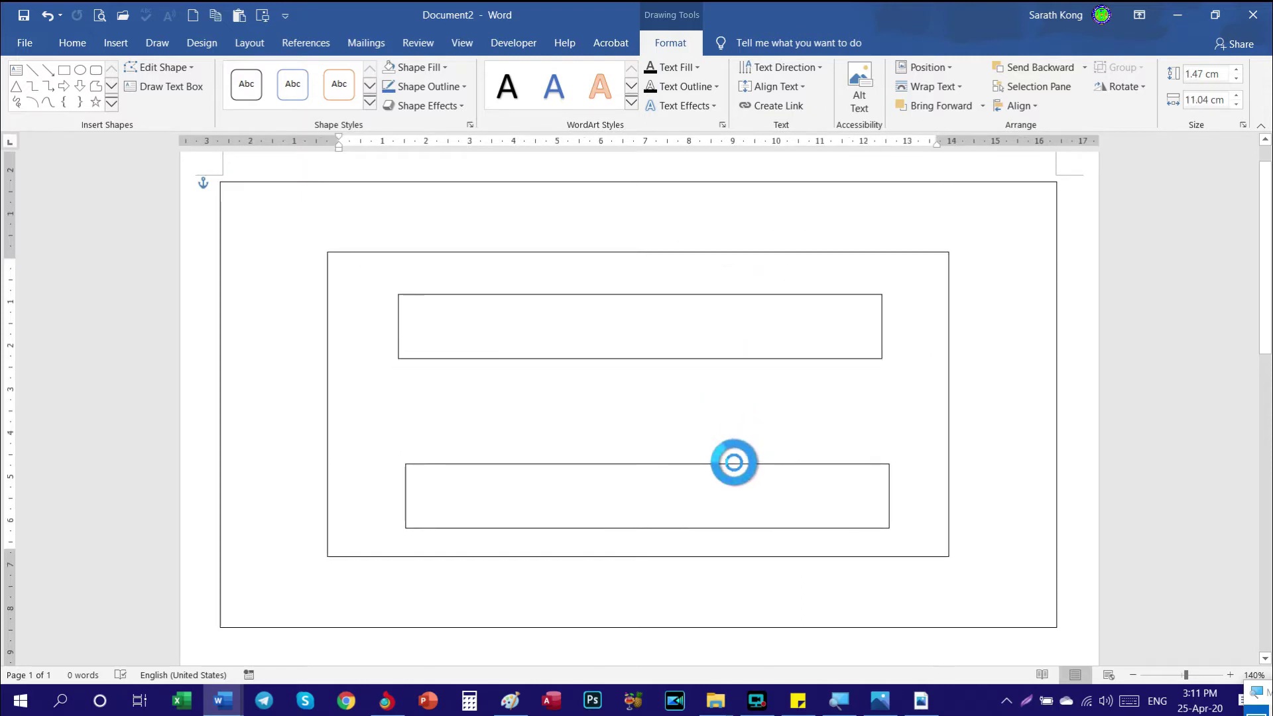
left_click_drag(734, 462, 733, 467)
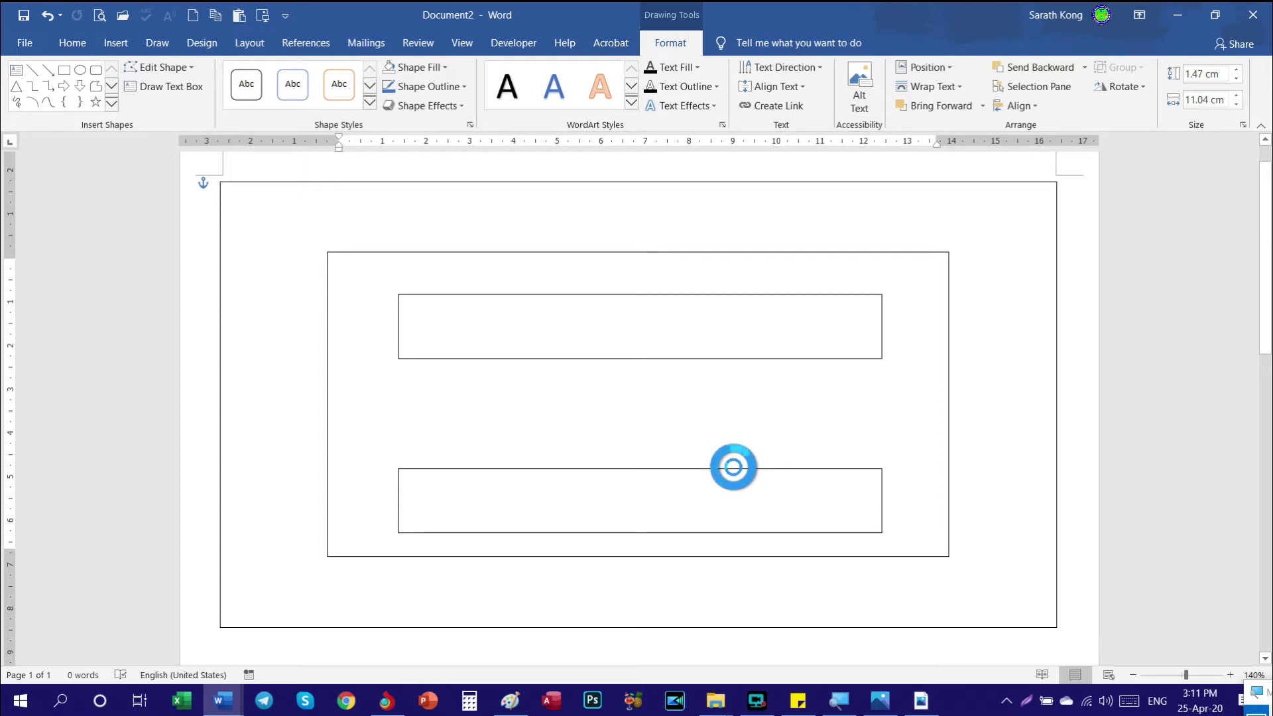
left_click_drag(733, 466, 733, 467)
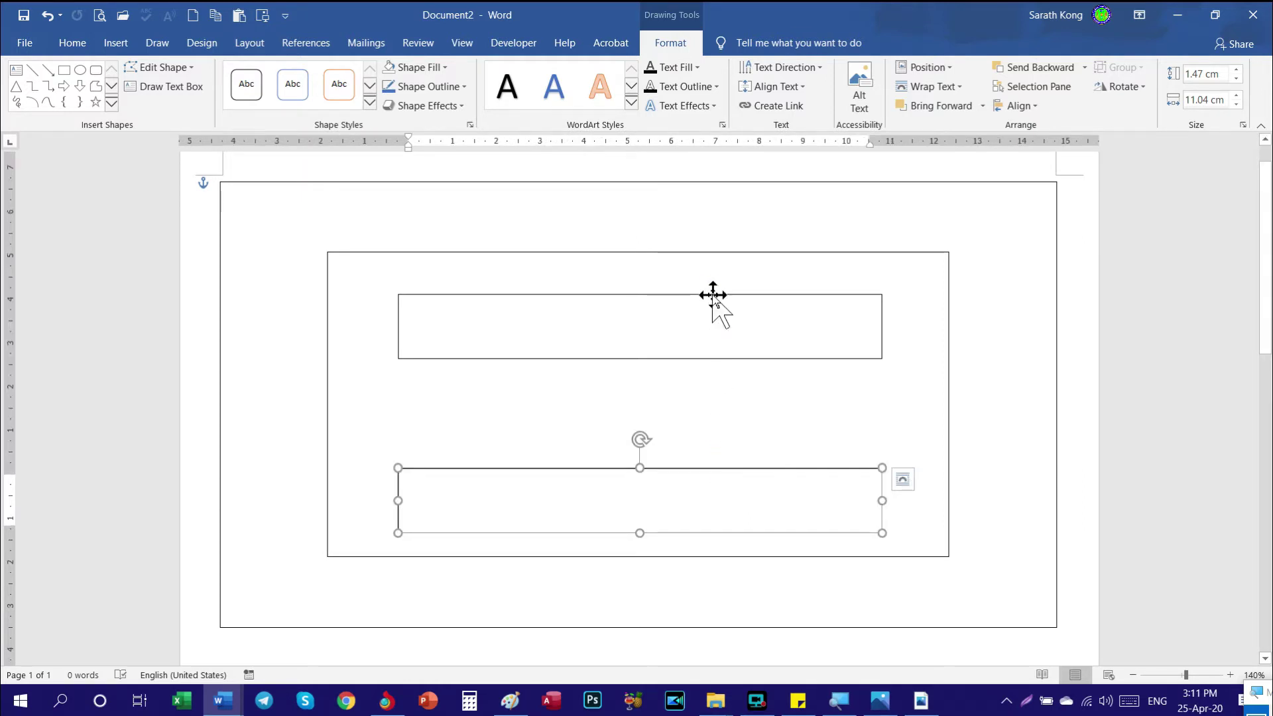
left_click_drag(713, 294, 719, 282)
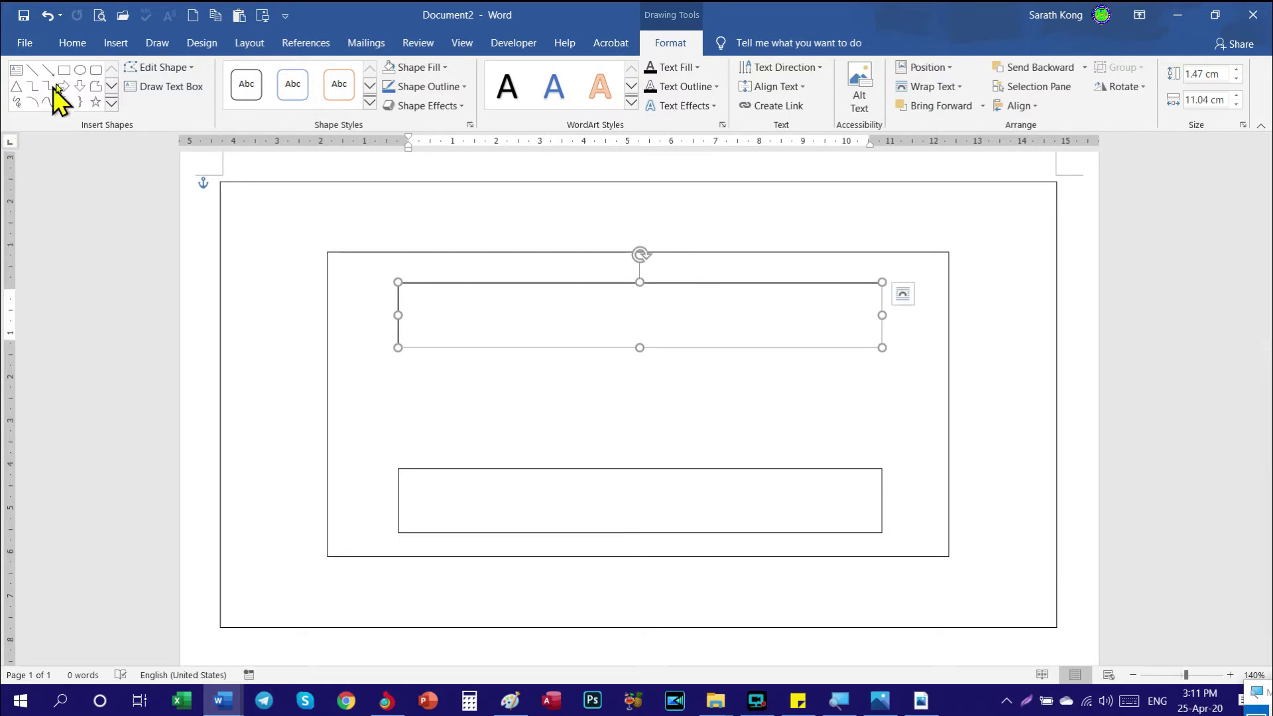
left_click(16, 70)
Draw a small box on the left between the bars and place a copy on the right
mouse_move(372, 369)
left_mouse_down()
mouse_move(497, 439)
mouse_move(703, 437)
left_mouse_up()
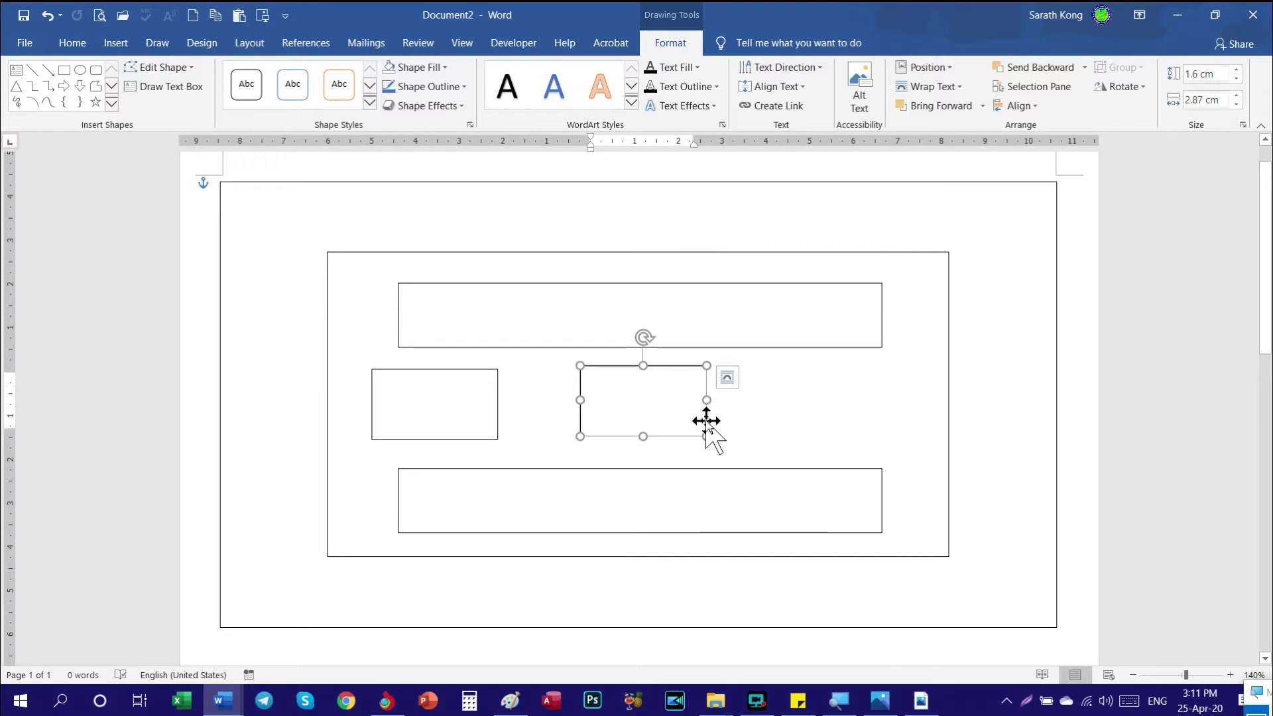
left_click_drag(705, 419, 874, 399)
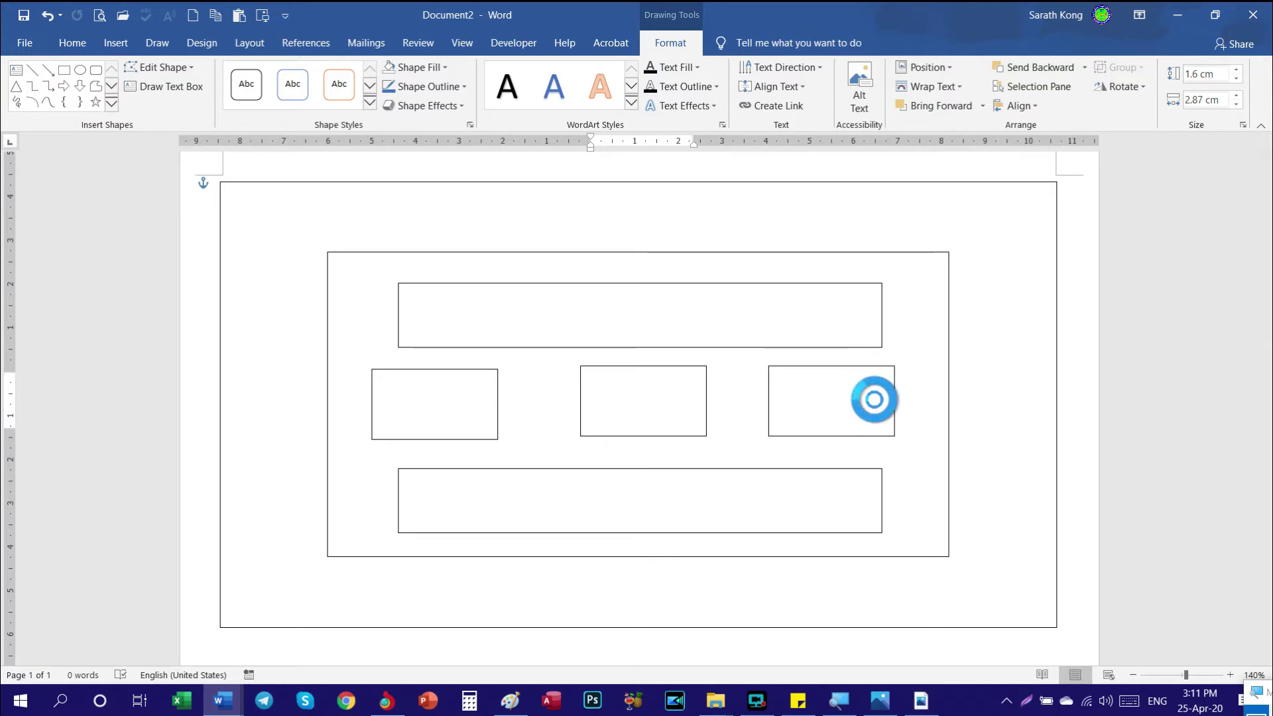
left_click(465, 396)
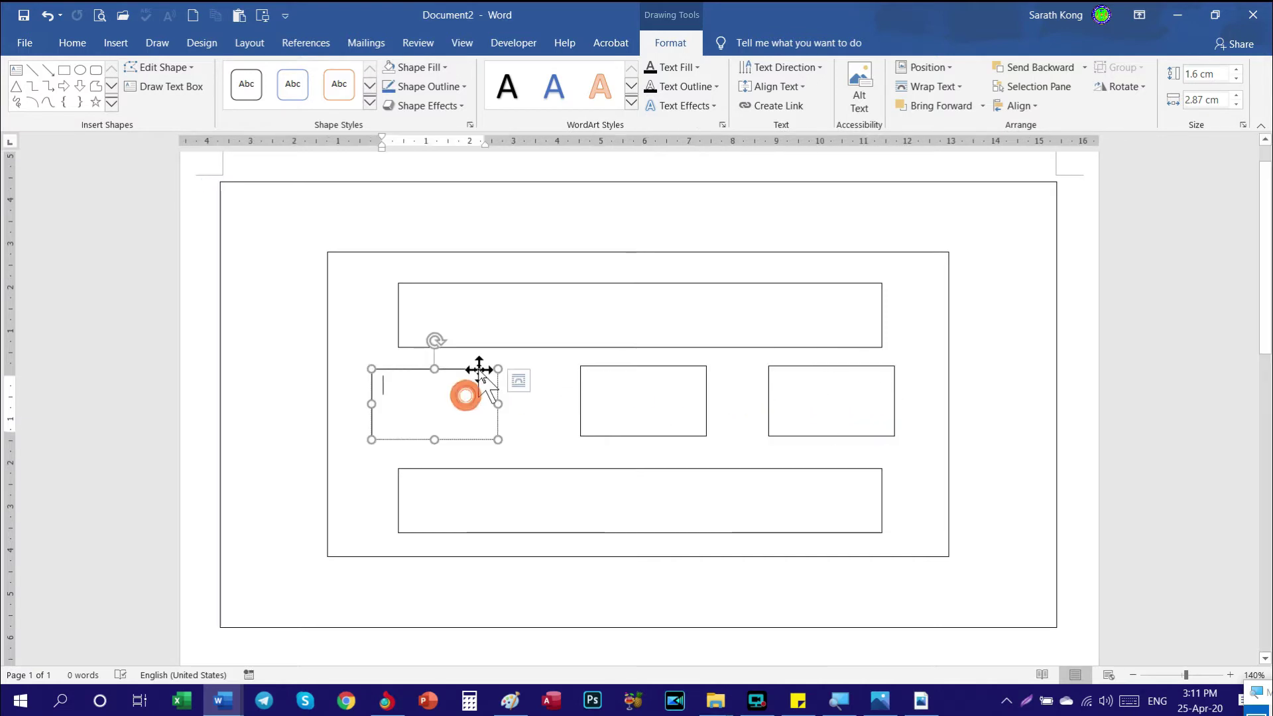
left_click(479, 369)
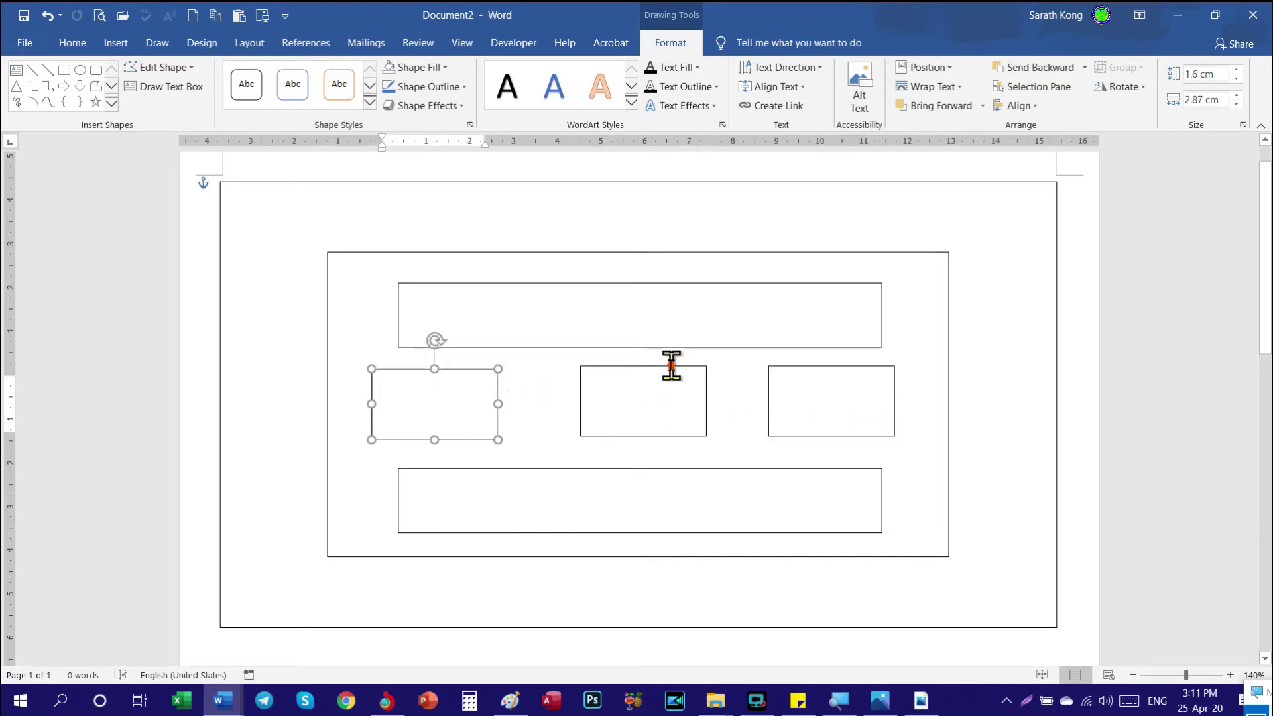
left_click(671, 365)
left_click(669, 369)
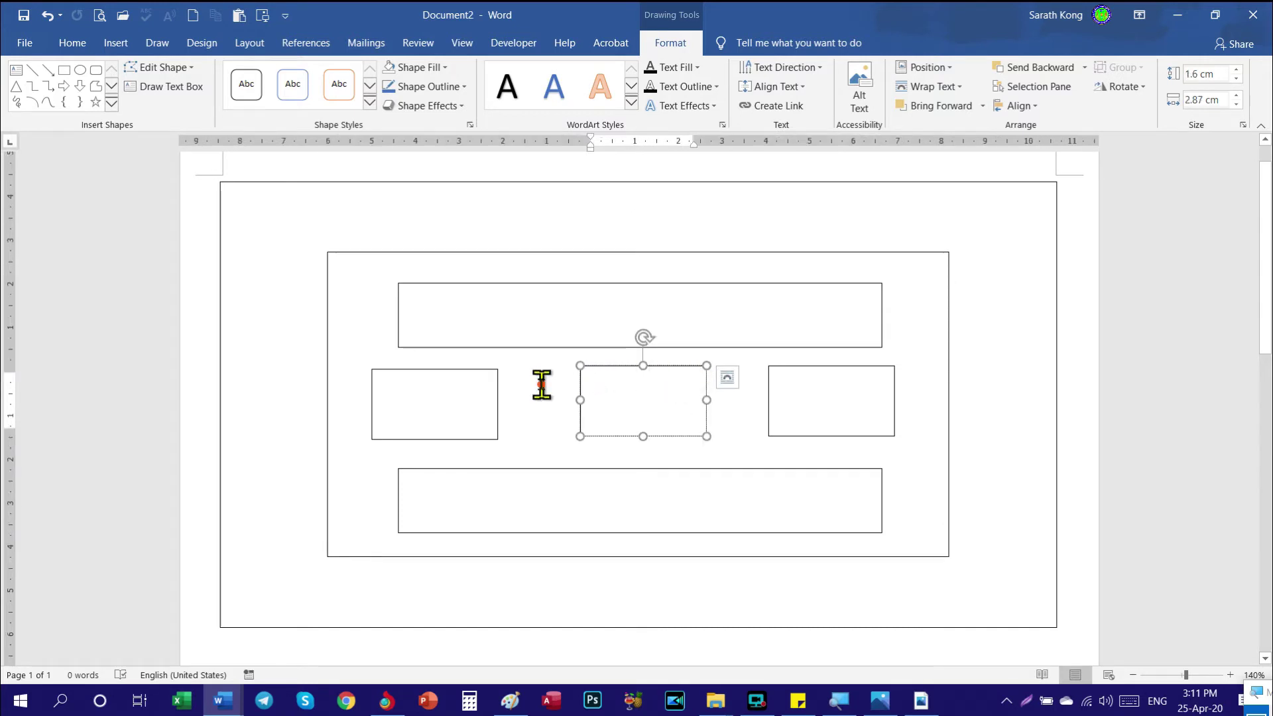
left_click(486, 370)
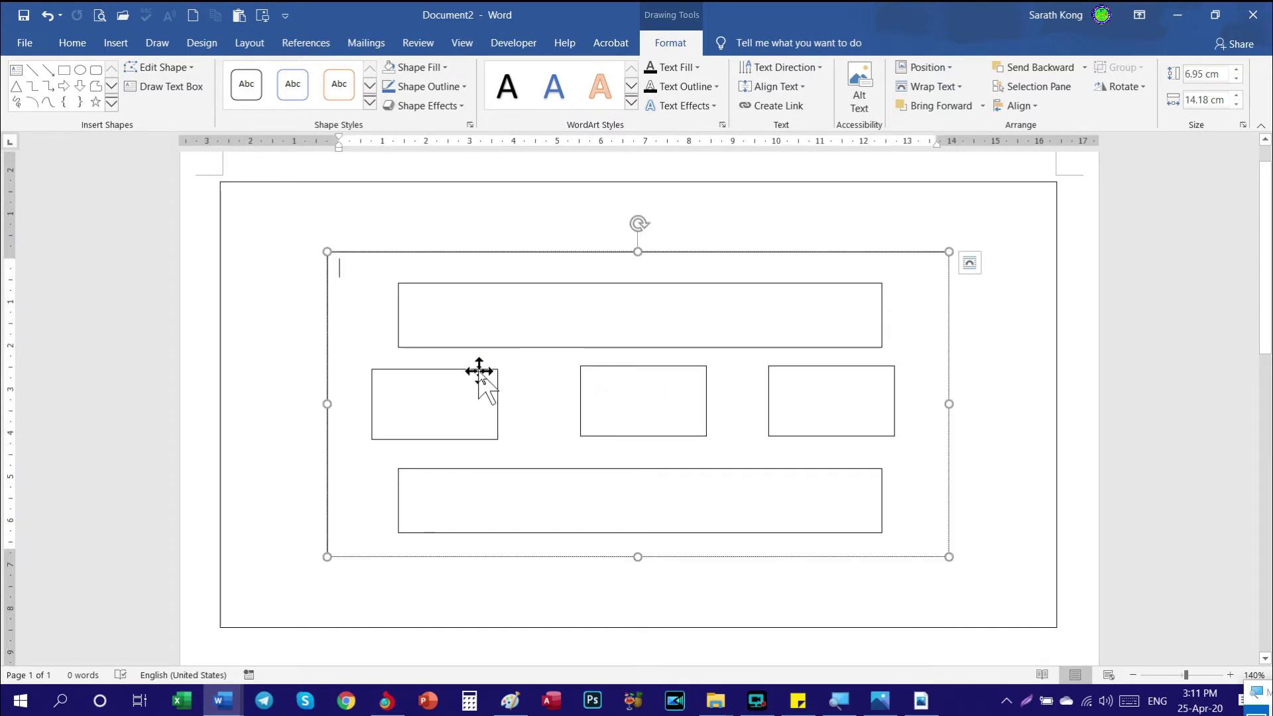
left_click(479, 369)
left_click(662, 367, "ctrl")
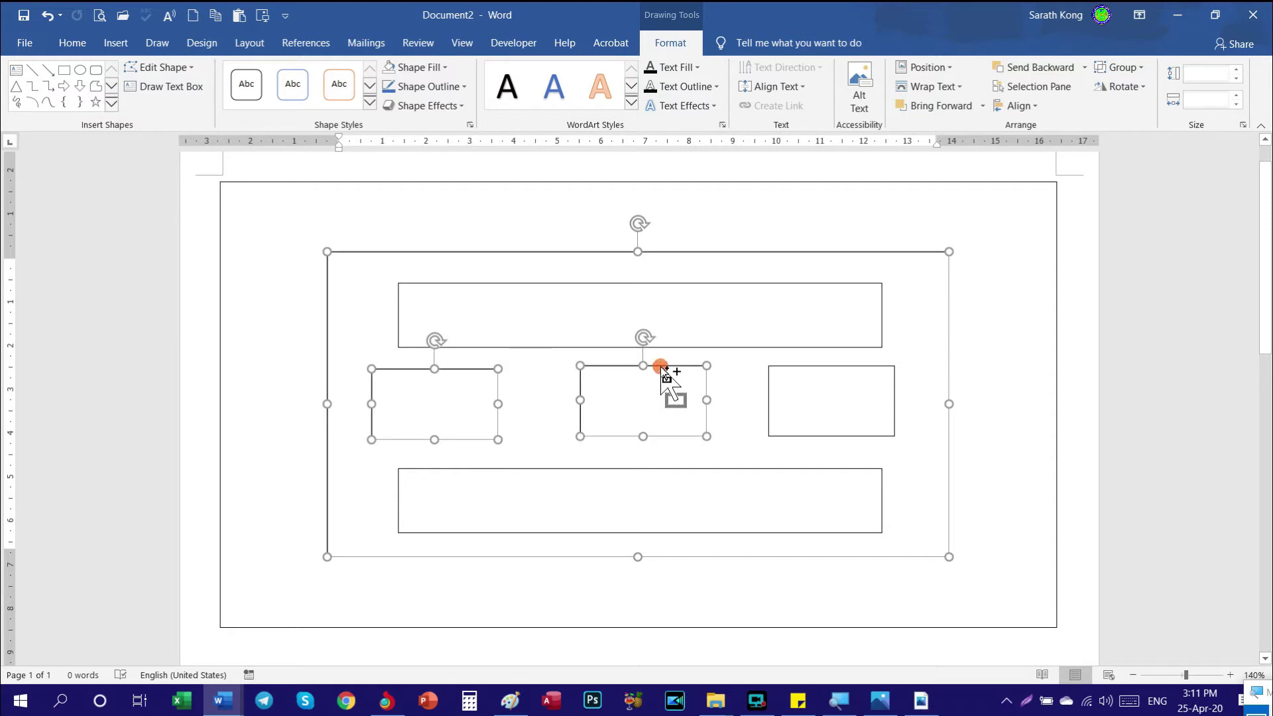
left_click(839, 368, "ctrl")
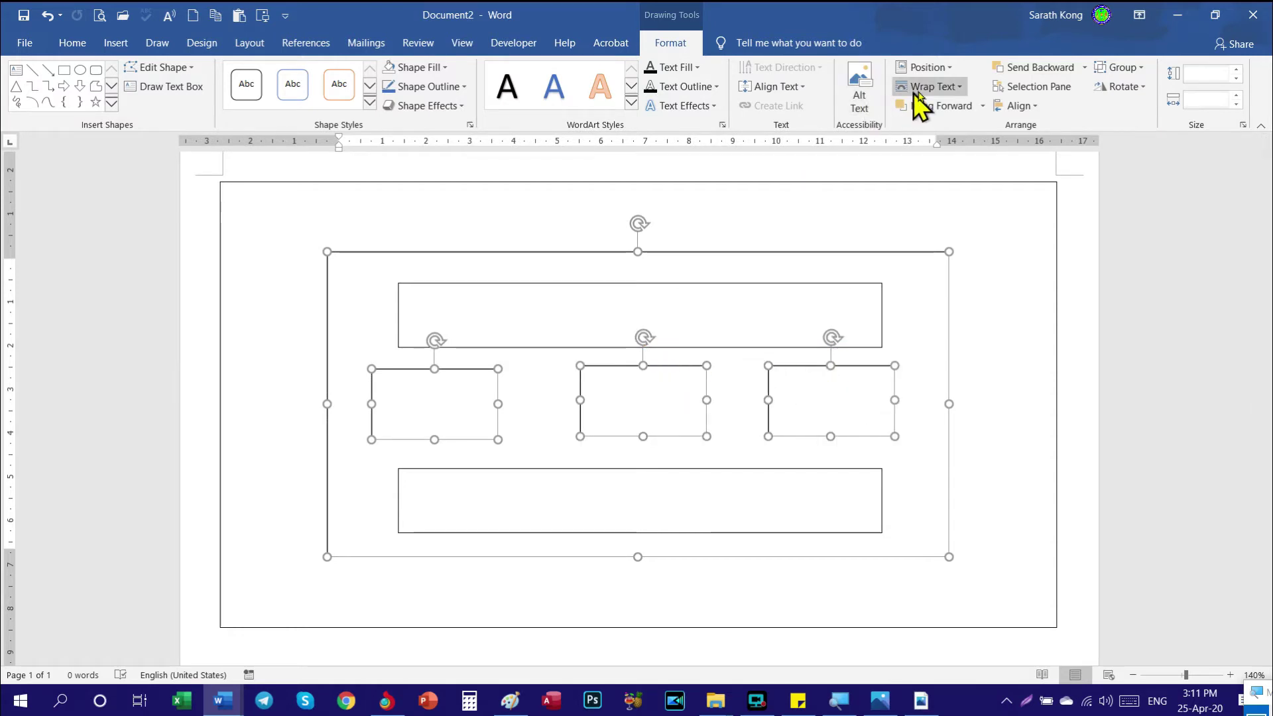
left_click(1002, 106)
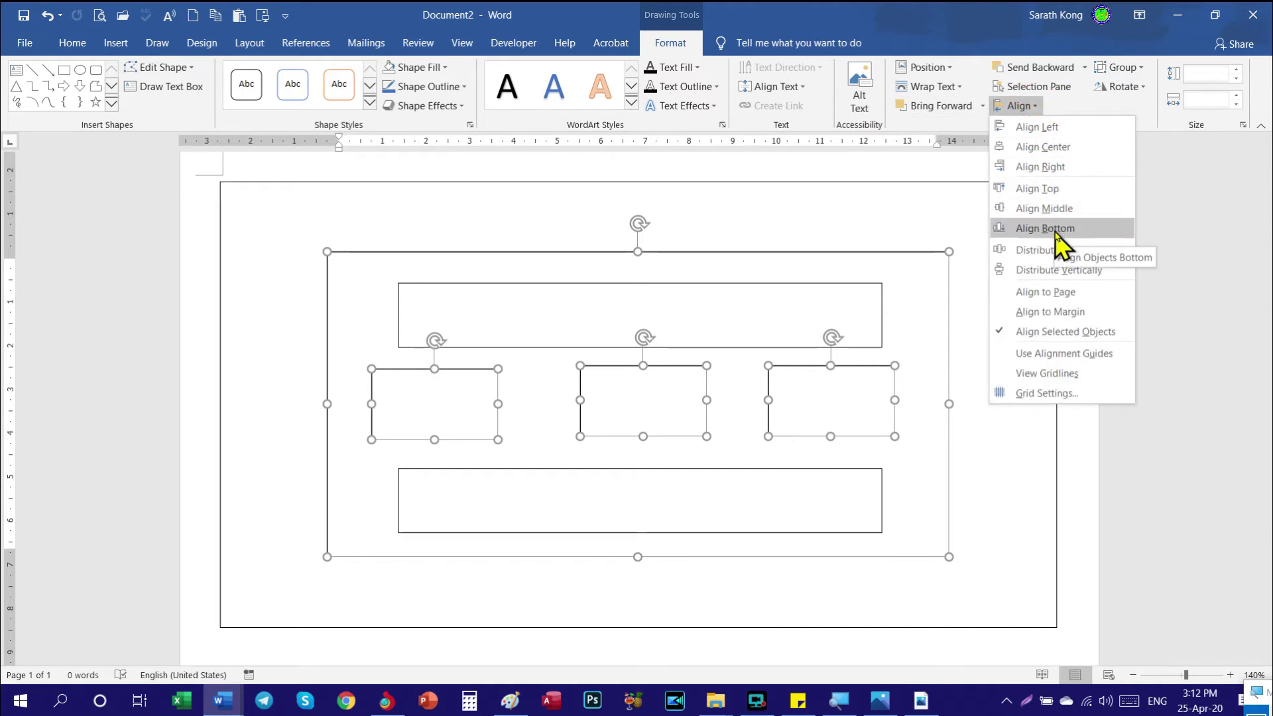
left_click(1060, 188)
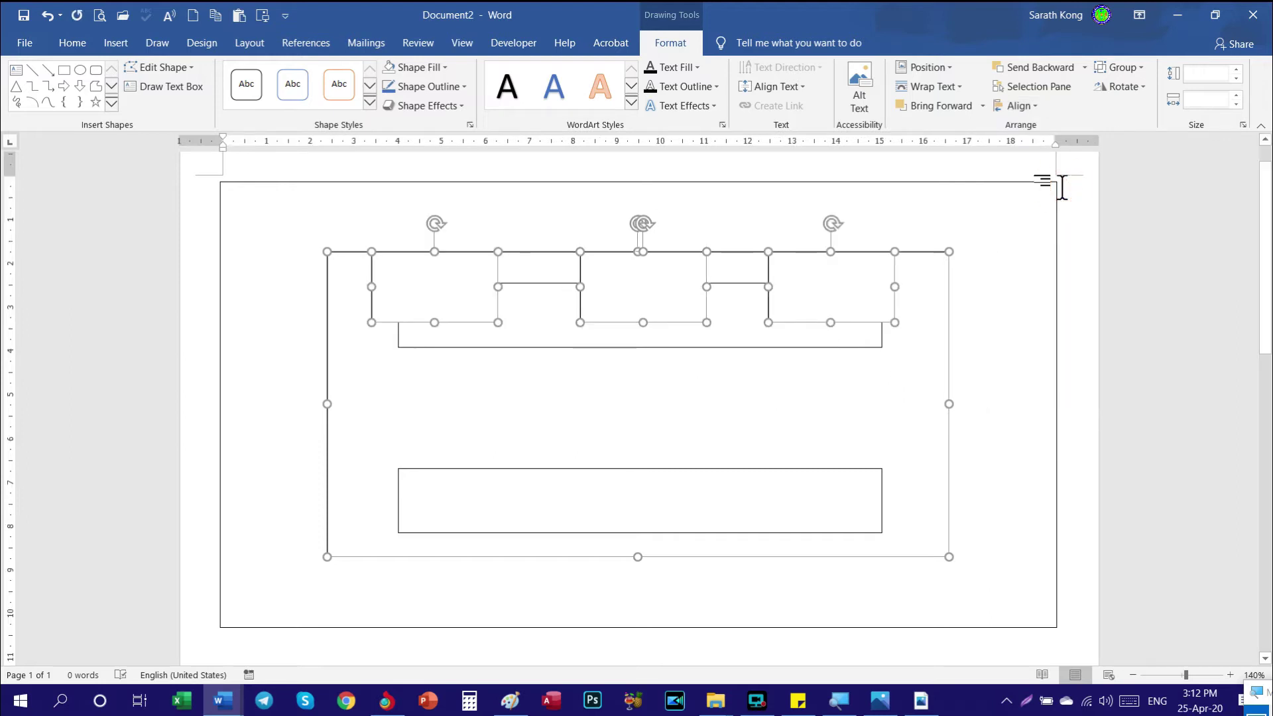
key("ctrl+z")
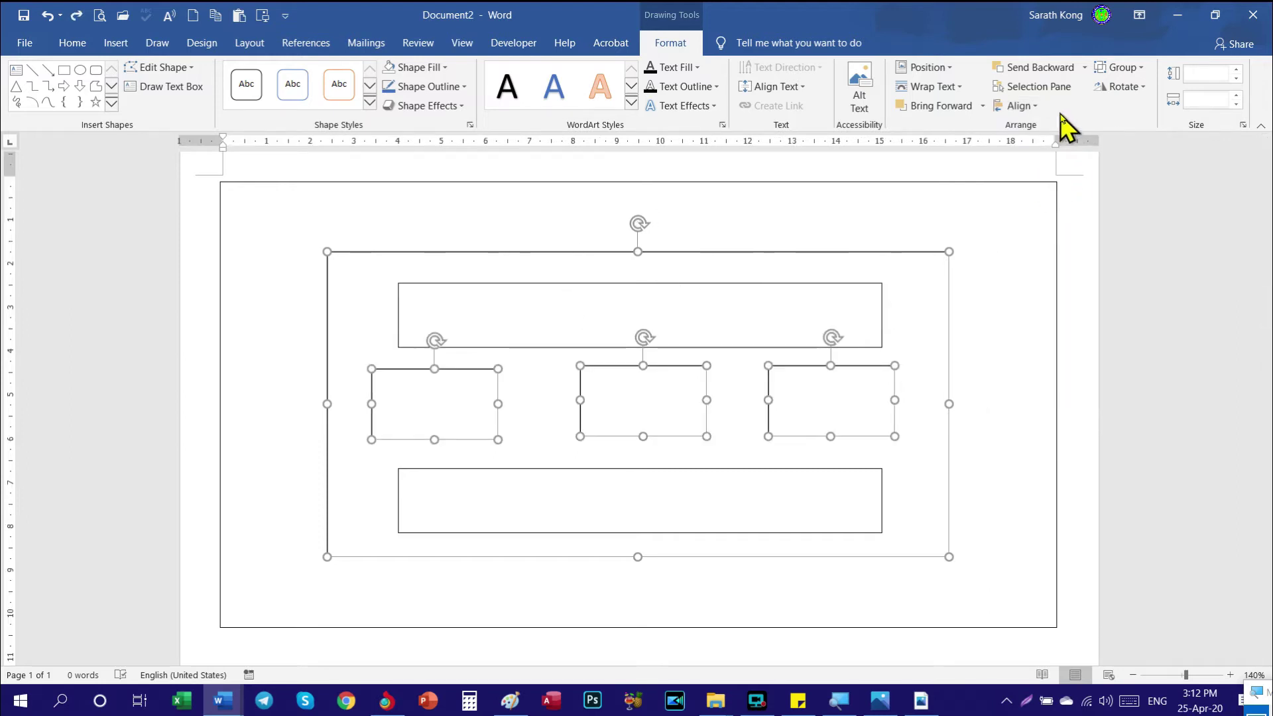
left_click(1026, 107)
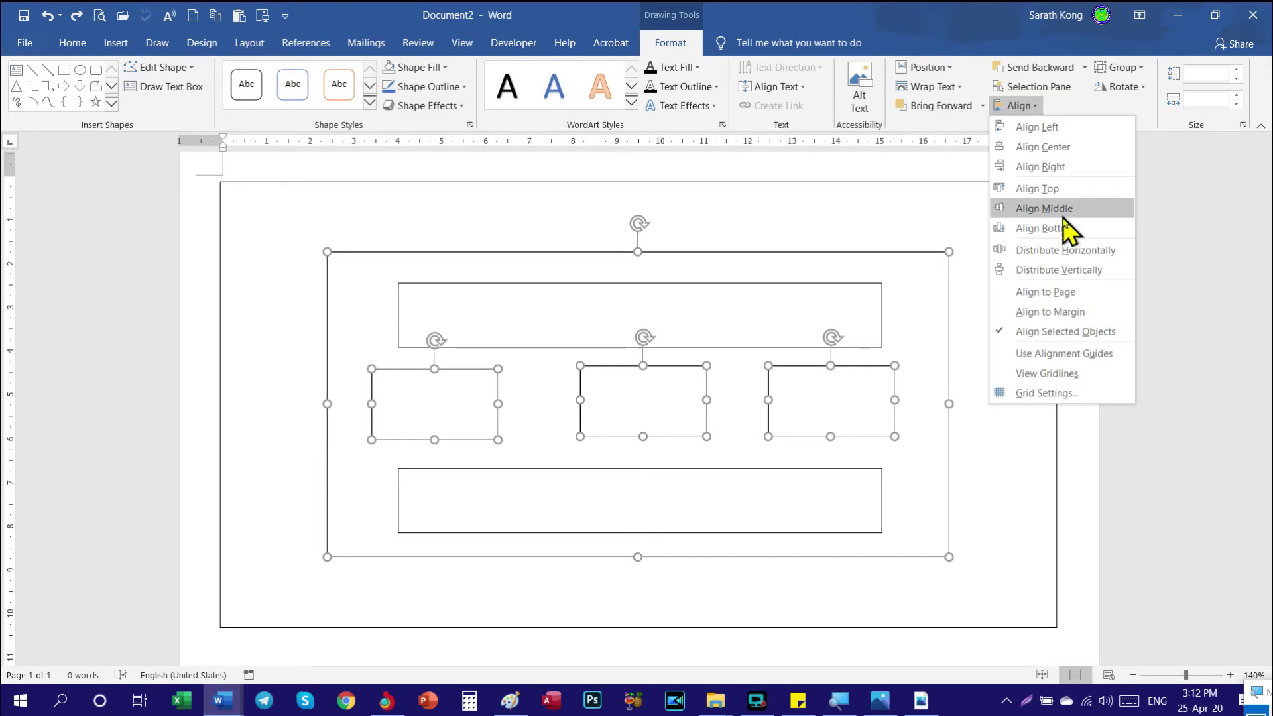
left_click(1053, 228)
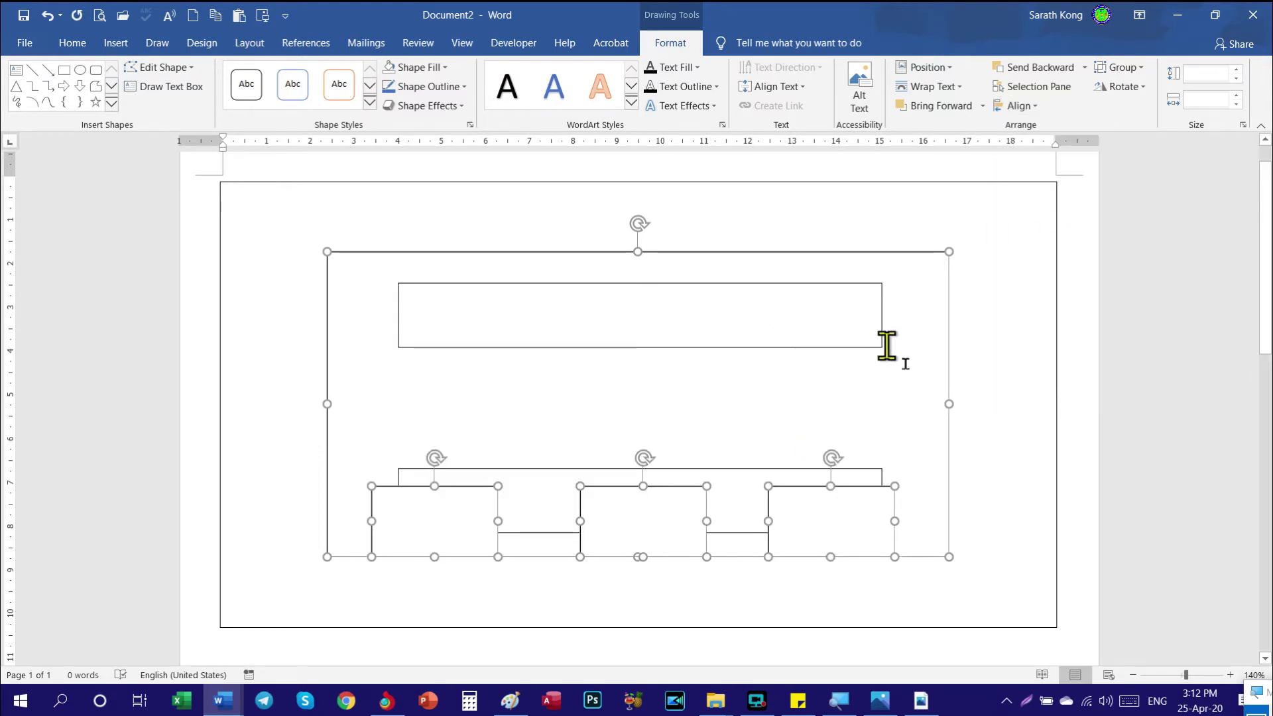
key("ctrl+z")
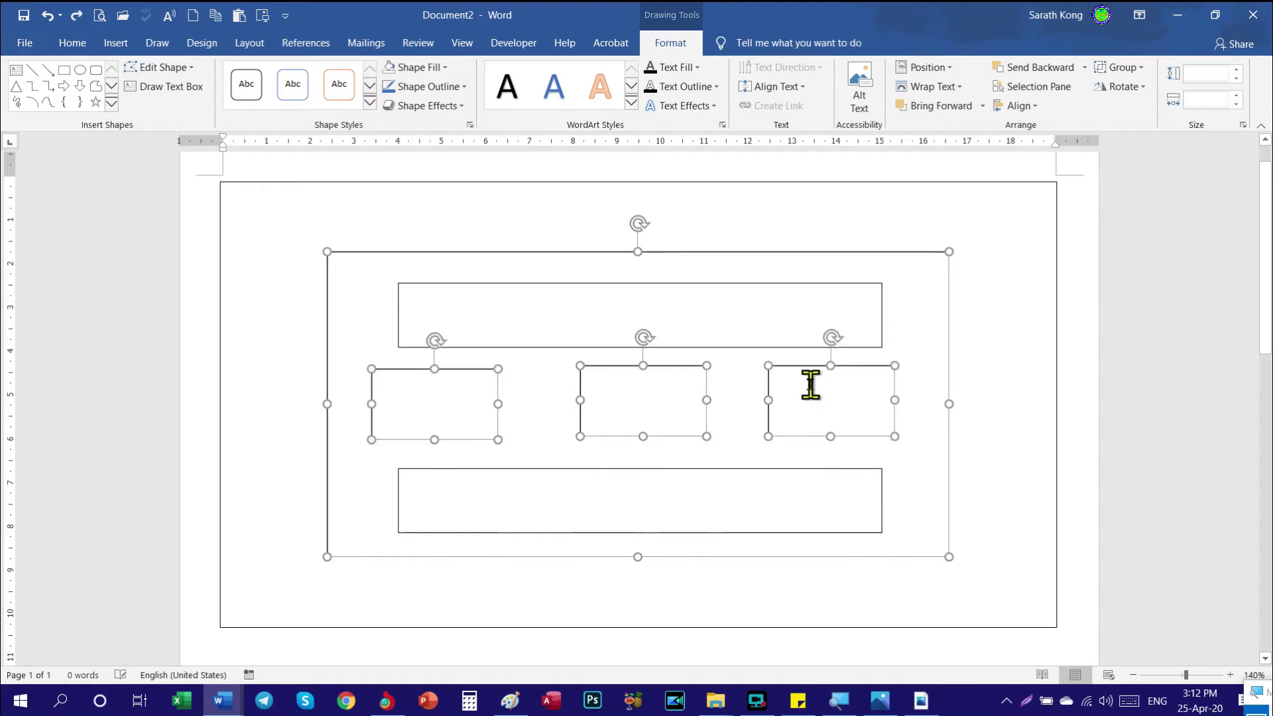
left_click(867, 252, "ctrl")
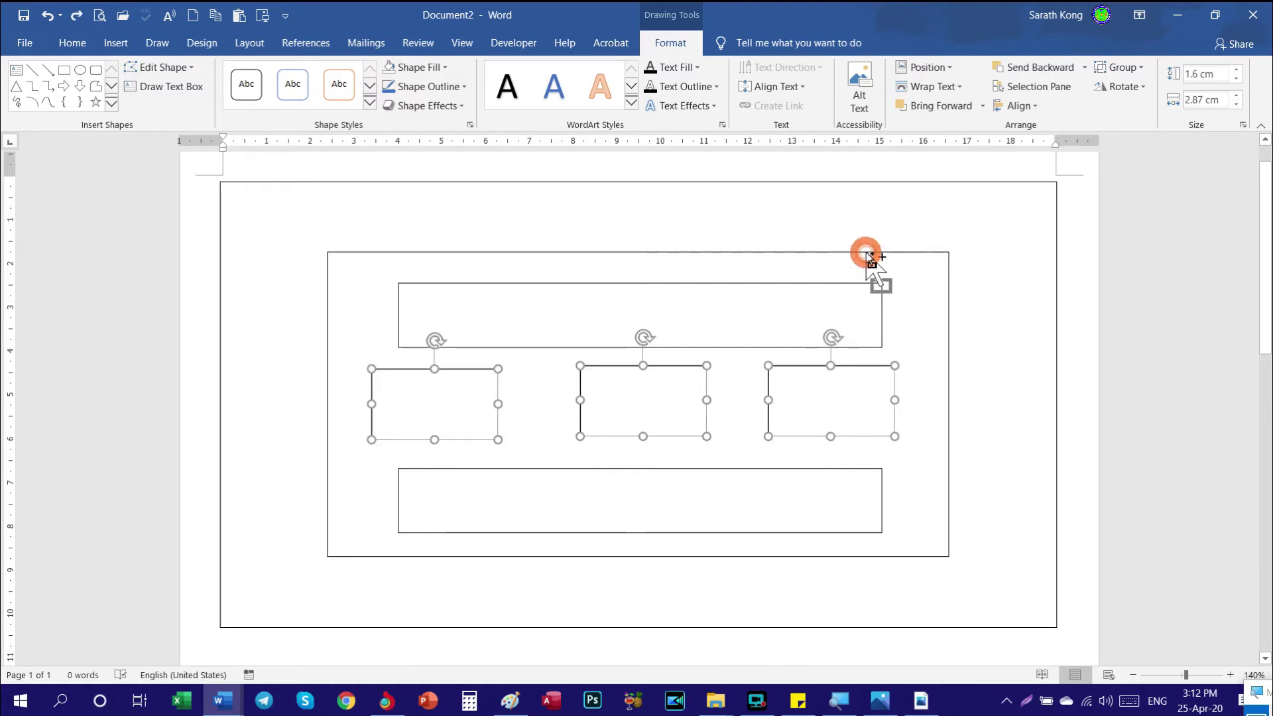
Apply Align Middle and Distribute Horizontally to the three small boxes, then nudge them down
left_click(1020, 105)
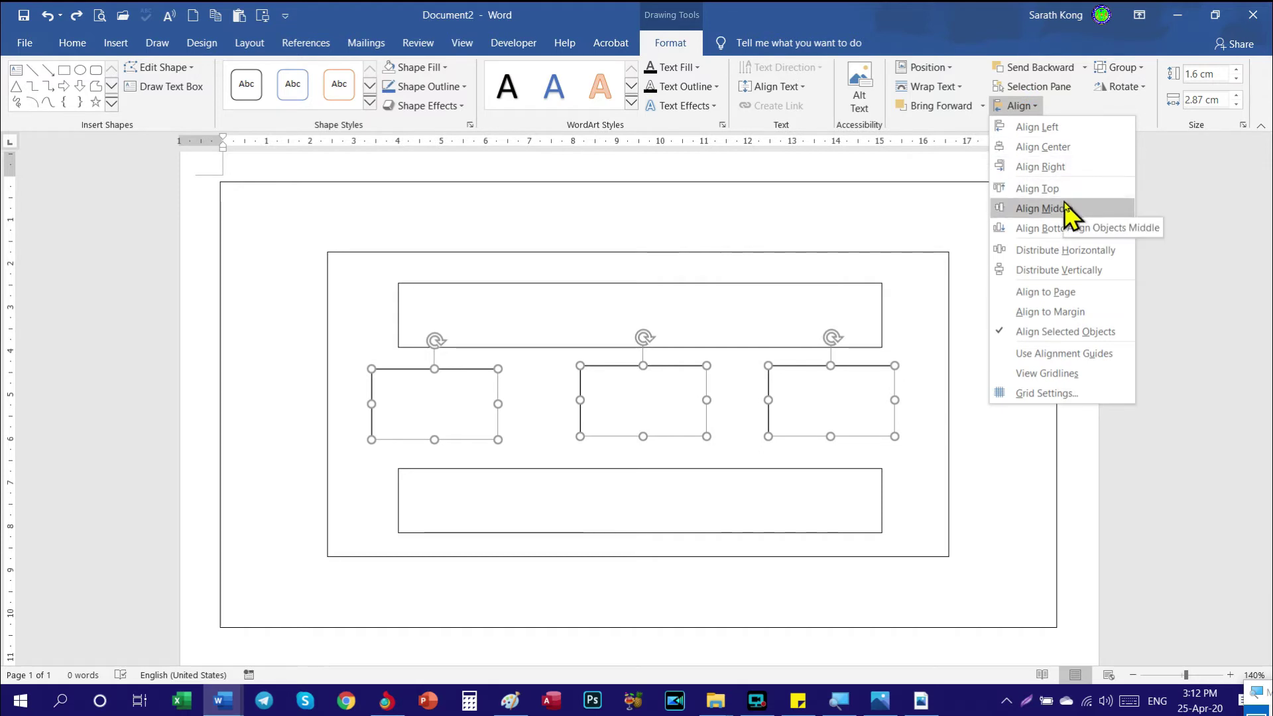
left_click(1045, 228)
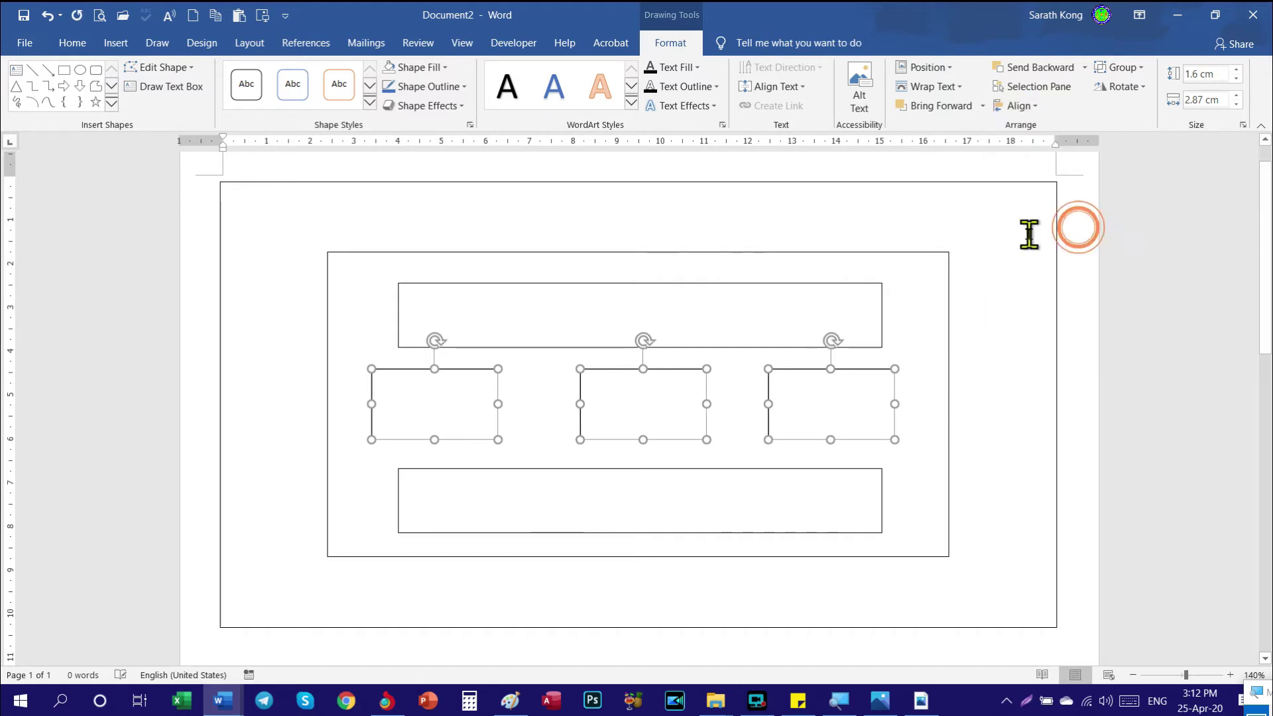
left_click(1019, 105)
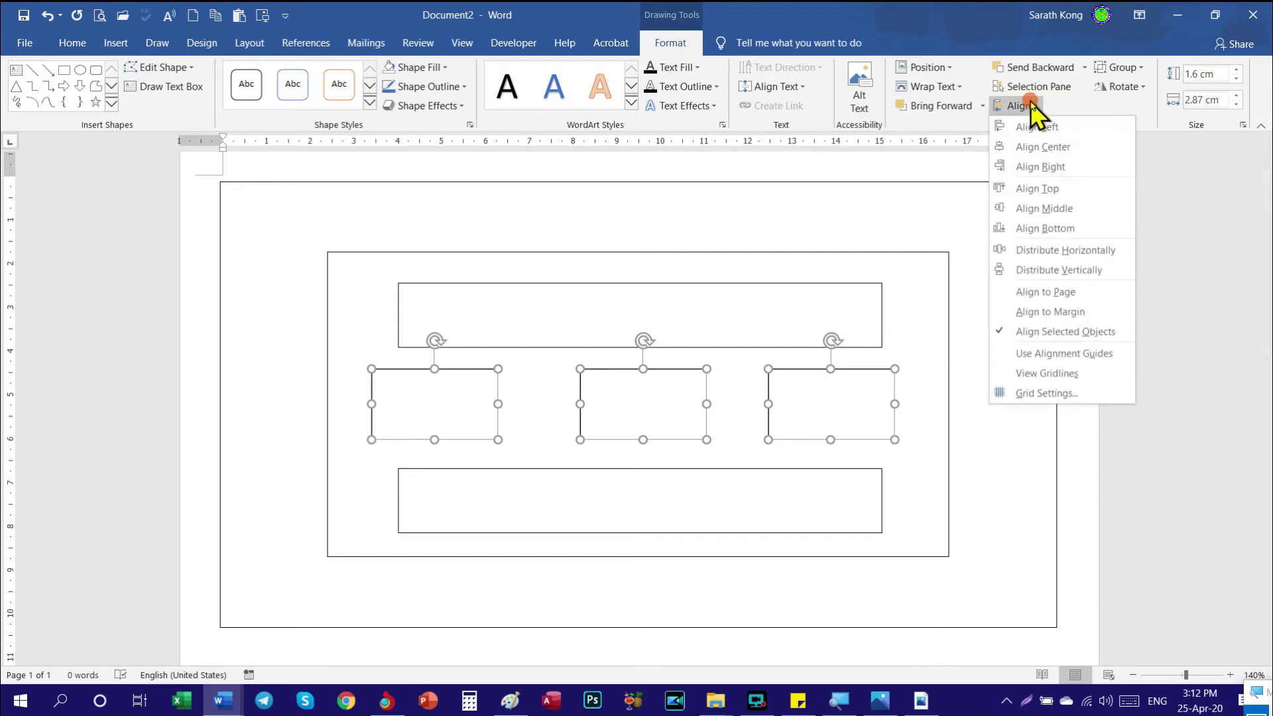
left_click(1094, 256)
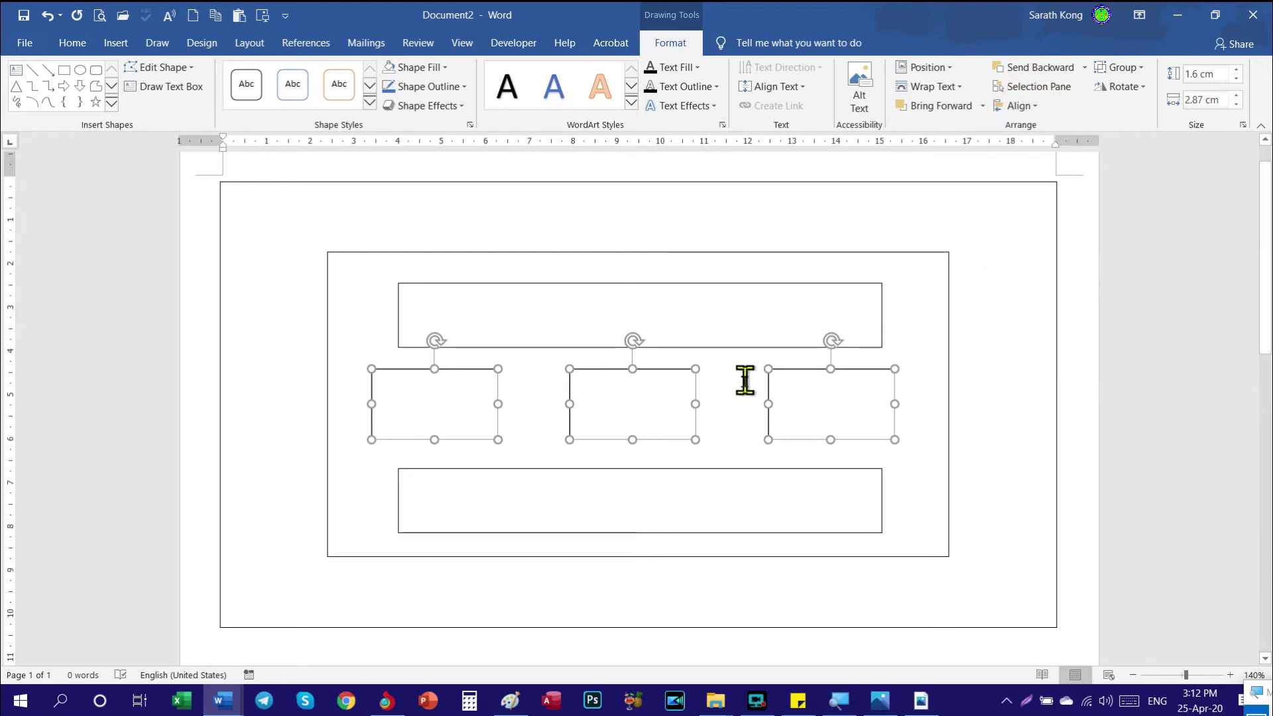
left_click_drag(805, 373, 806, 377)
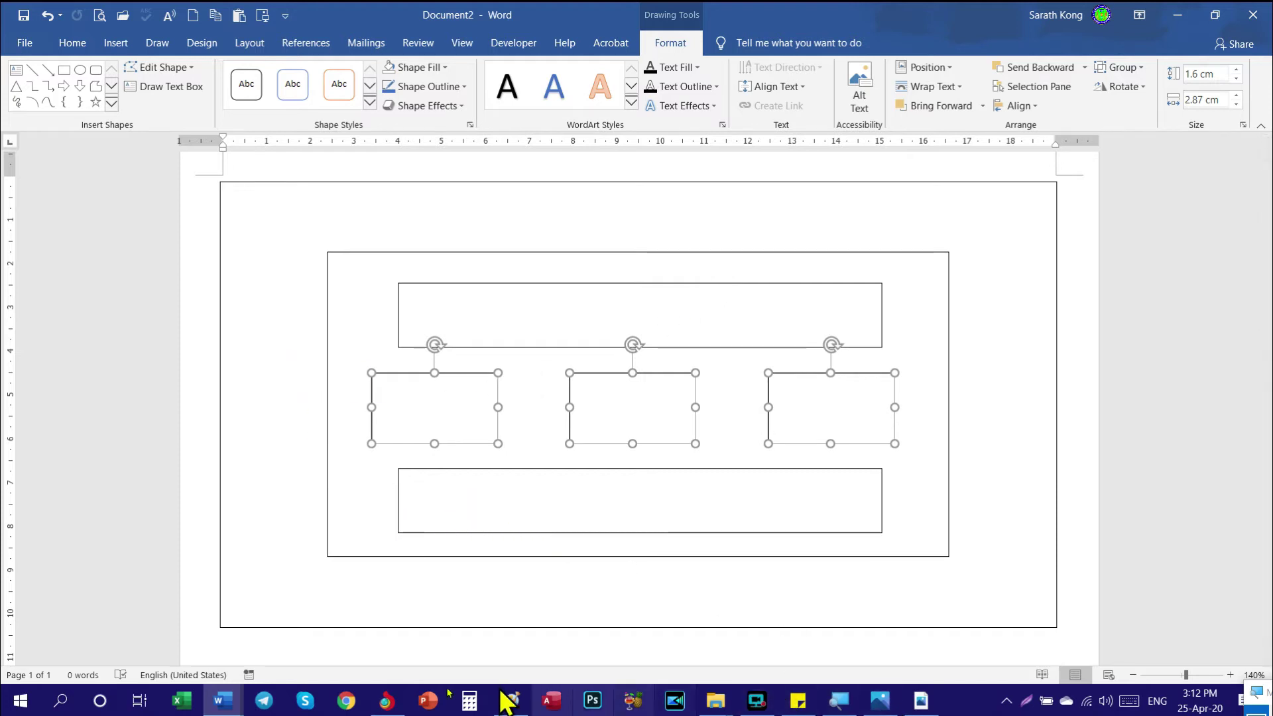
mouse_move(221, 701)
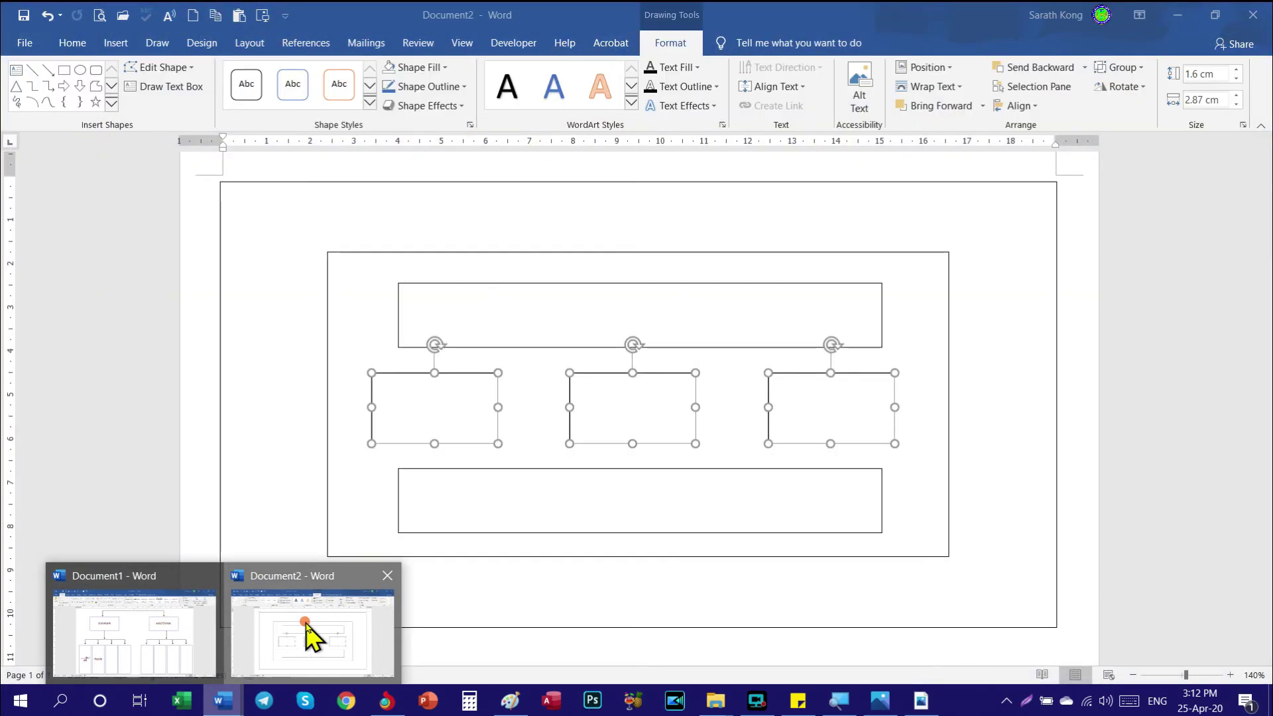
View the full page 39 diagram in Acrobat for reference, then return to Word
left_click(307, 623)
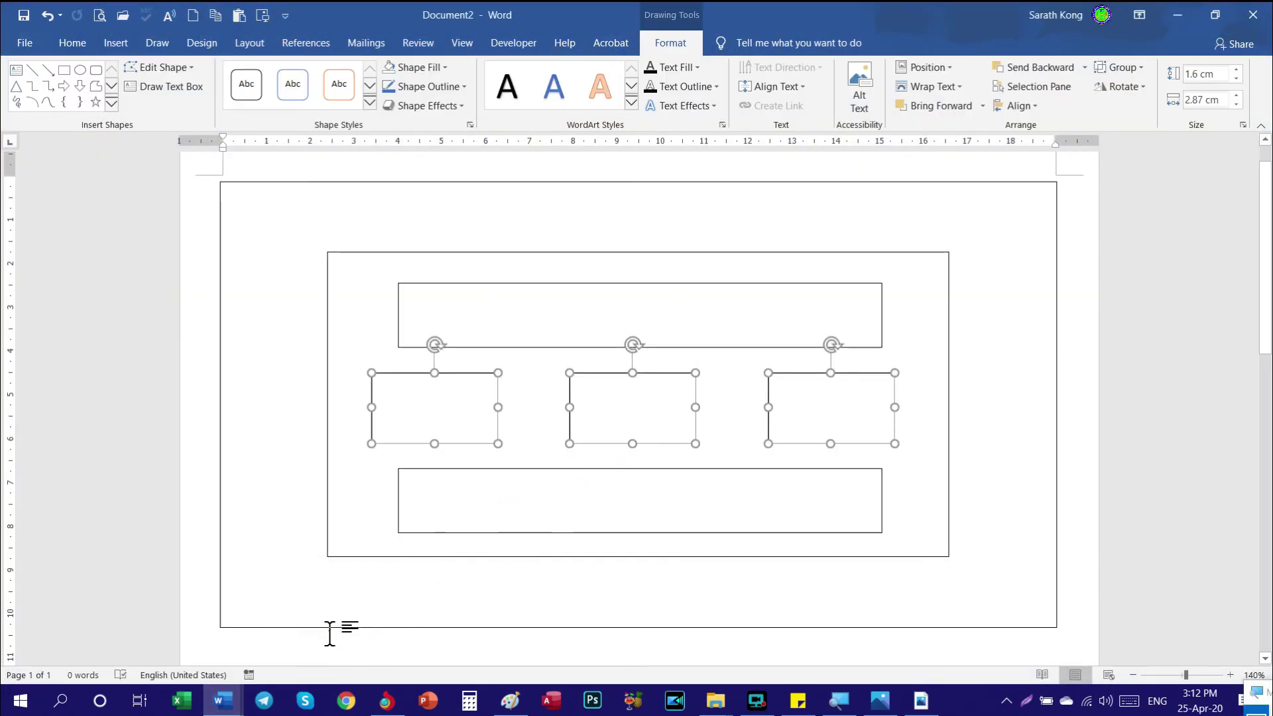
left_click(921, 700)
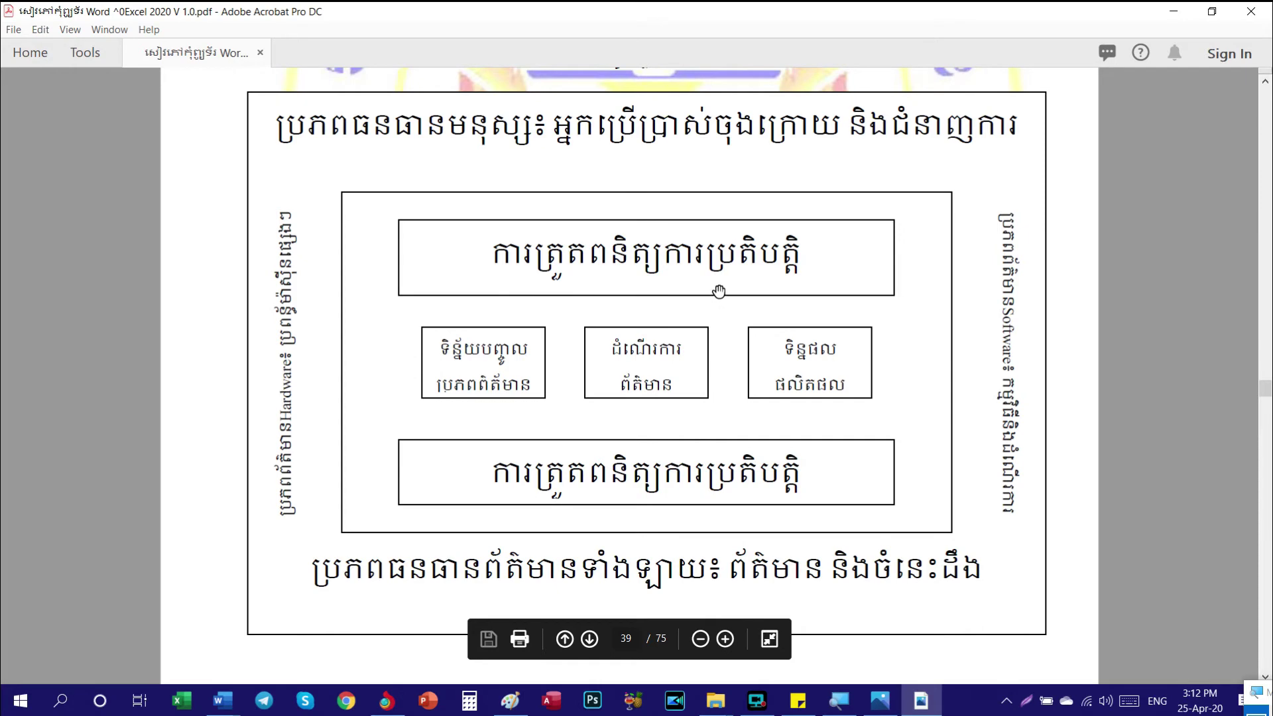
scroll(597, 424, "down", 1)
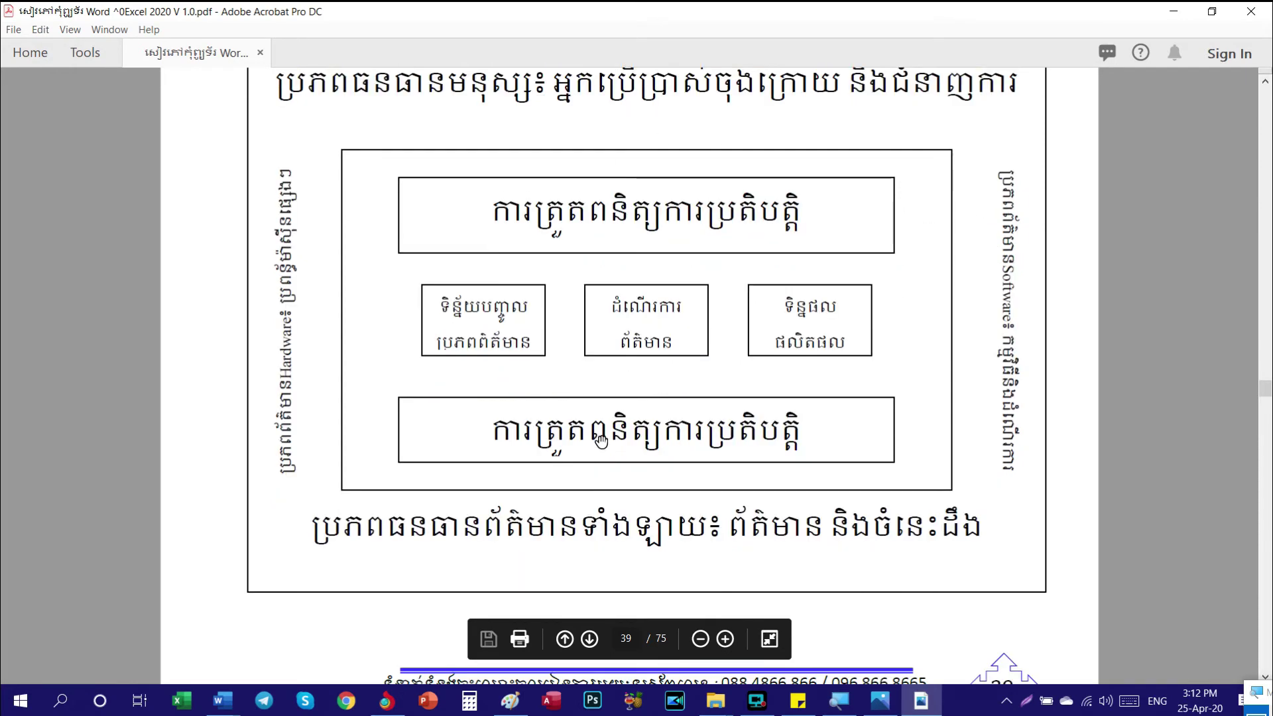
scroll(656, 447, "up", 2)
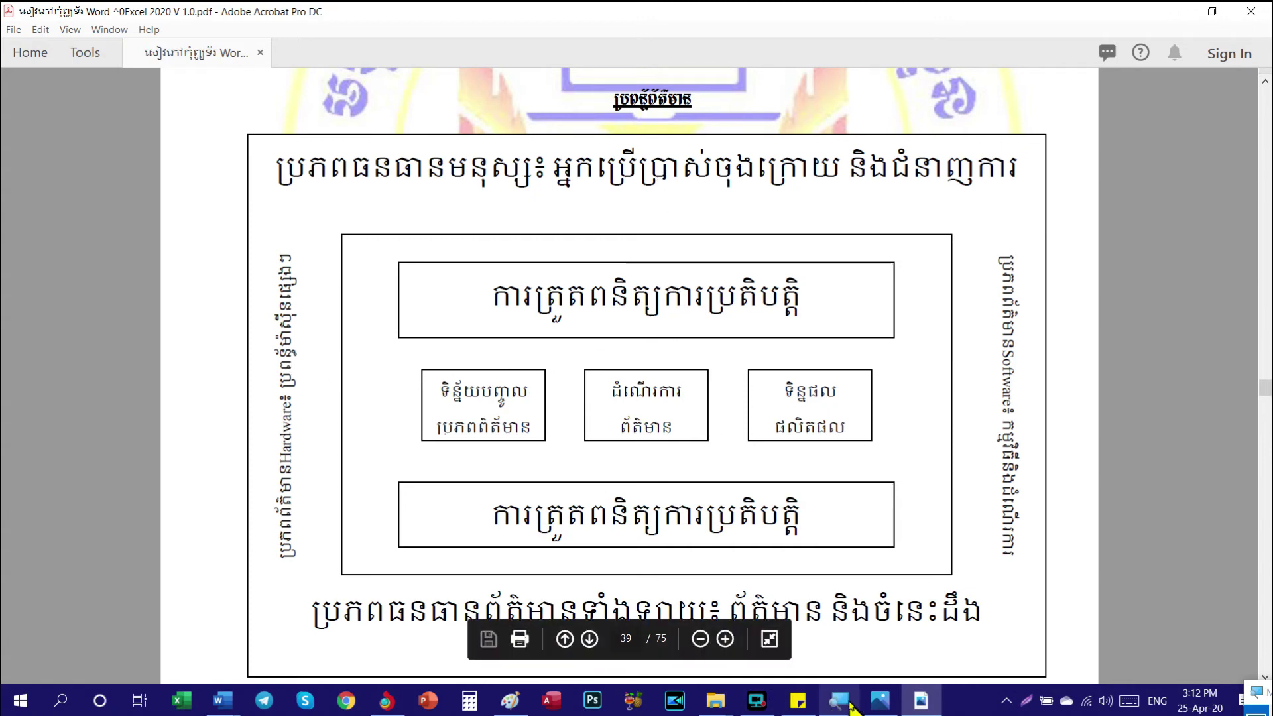
left_click(222, 699)
Check each drawn shape in Document2: outer frame, top and bottom bars, and three small boxes
left_click(284, 633)
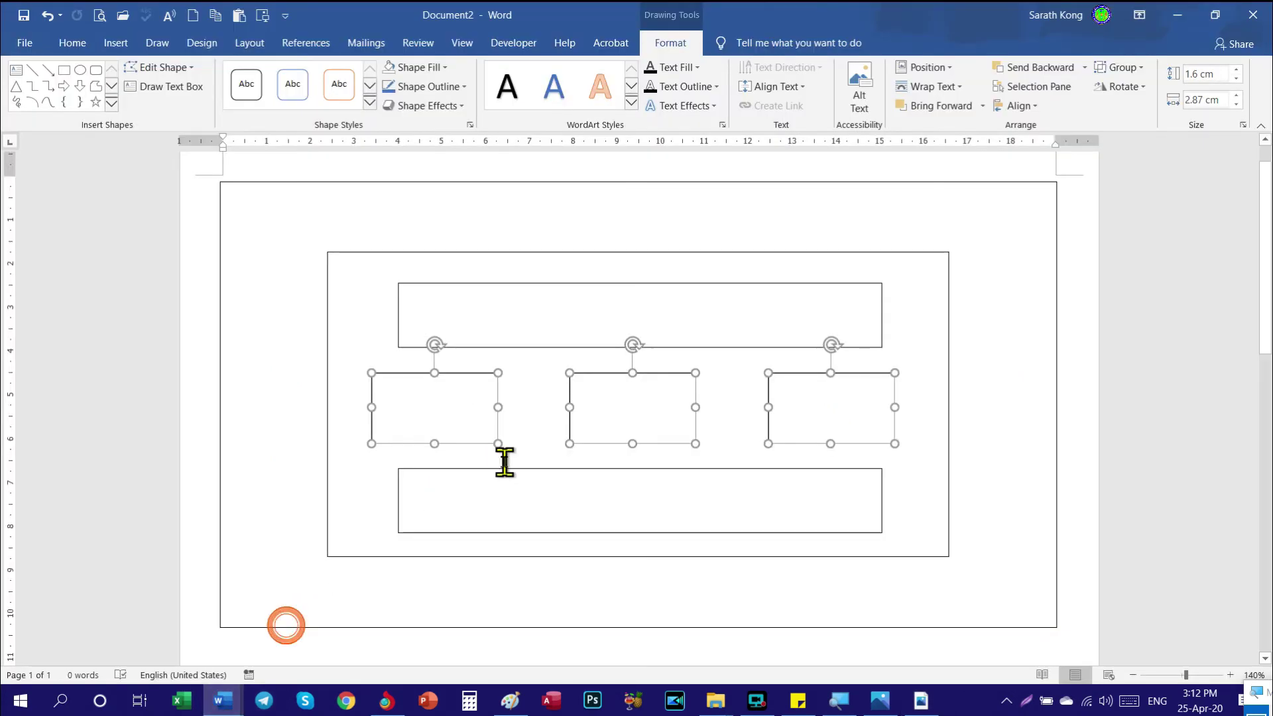
left_click(683, 266)
left_click(719, 230)
left_click(974, 367)
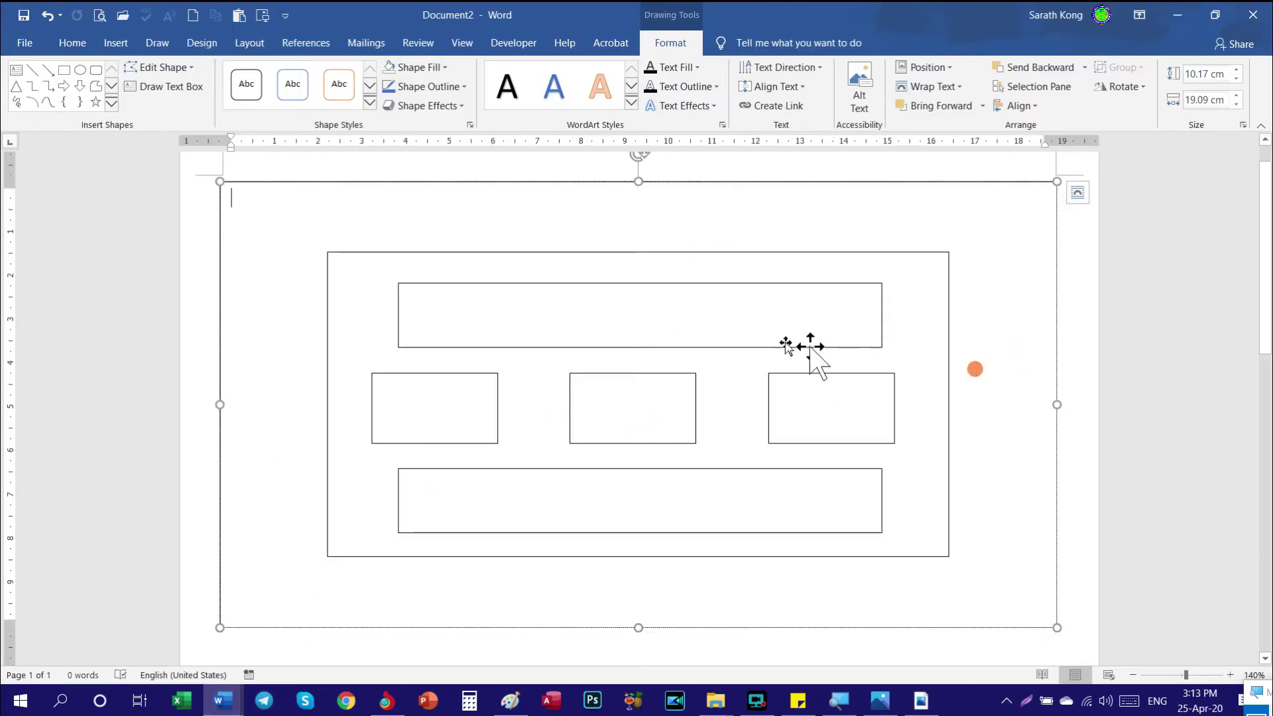
left_click(648, 313)
left_click(549, 207)
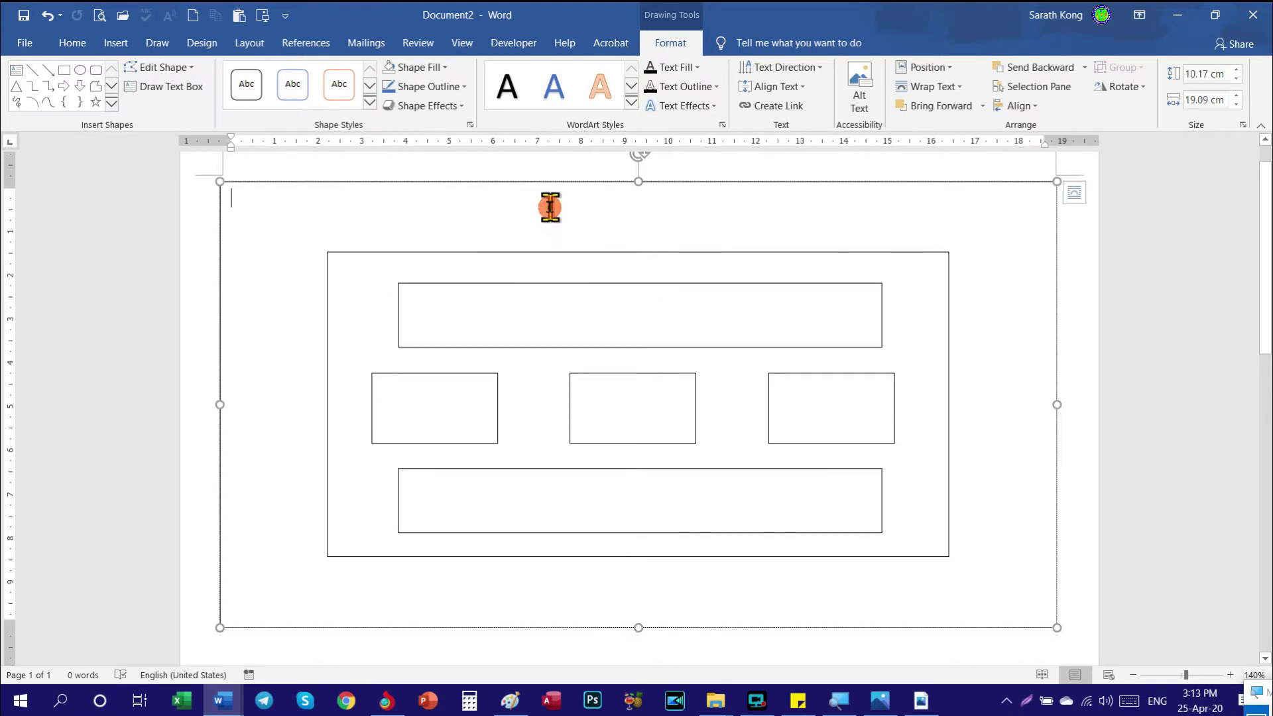
left_click(550, 304)
left_click(457, 430)
left_click(614, 426)
left_click(627, 503)
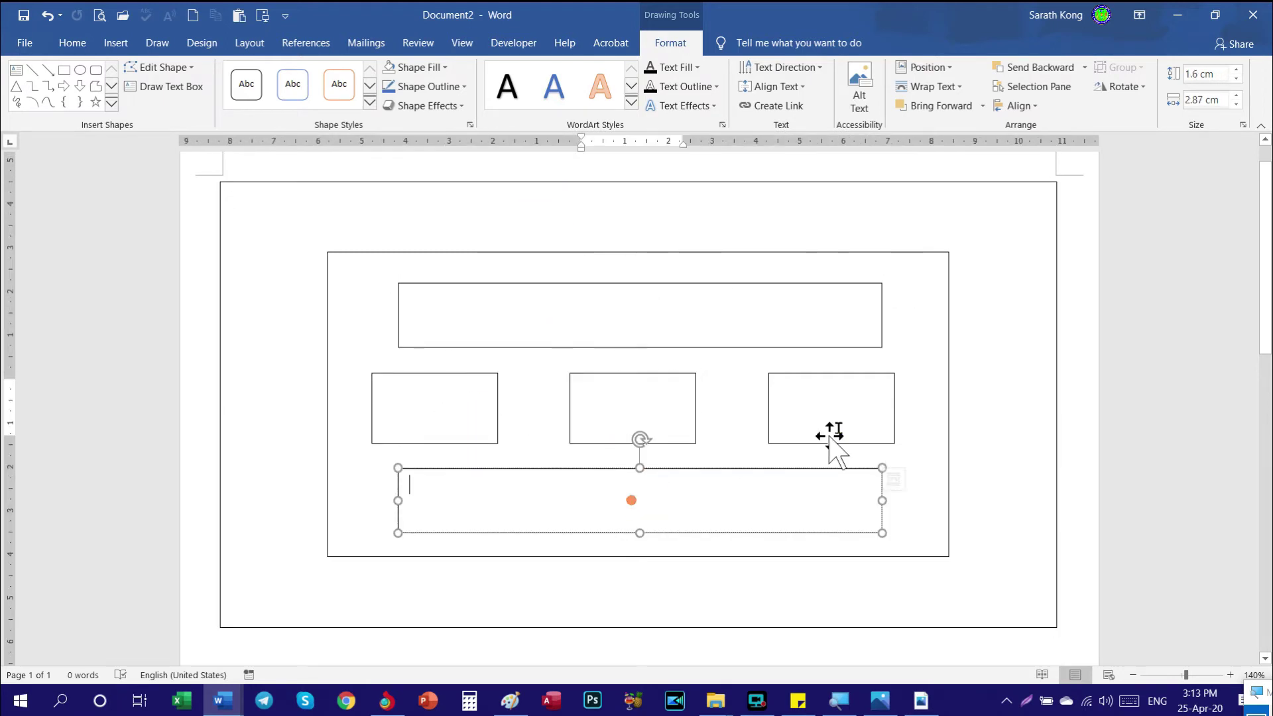
left_click(838, 420)
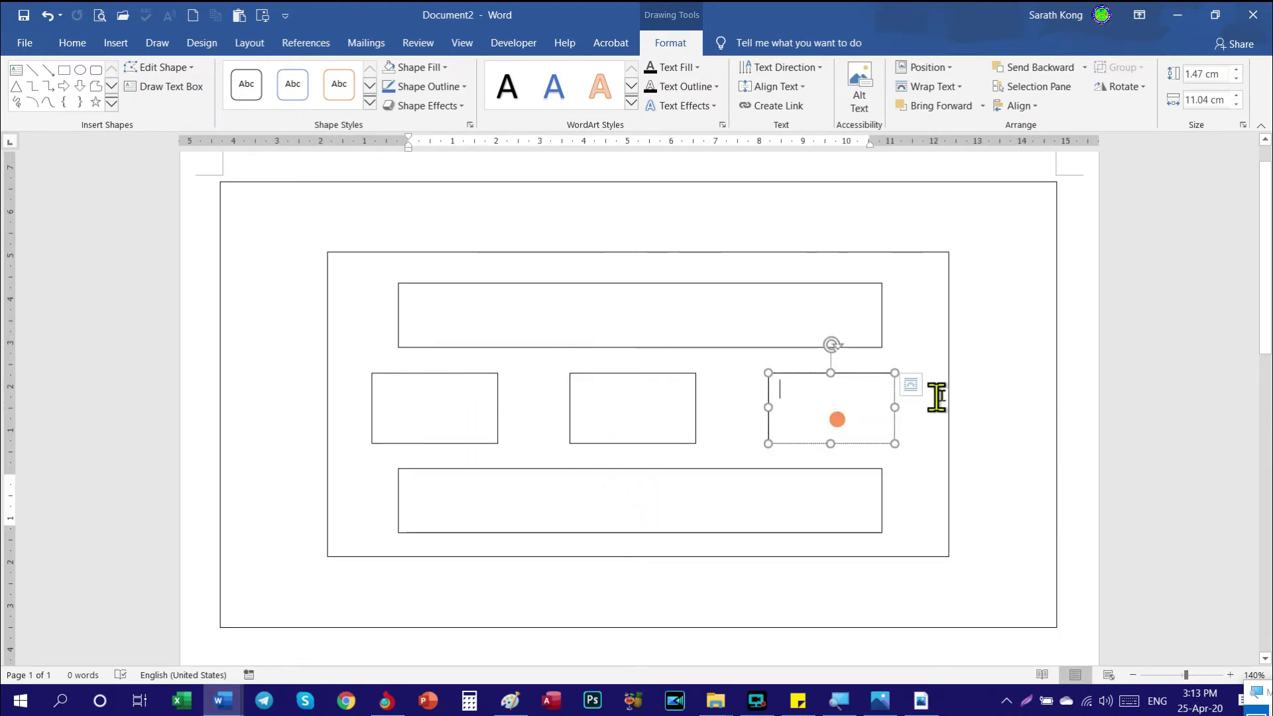
left_click(580, 602)
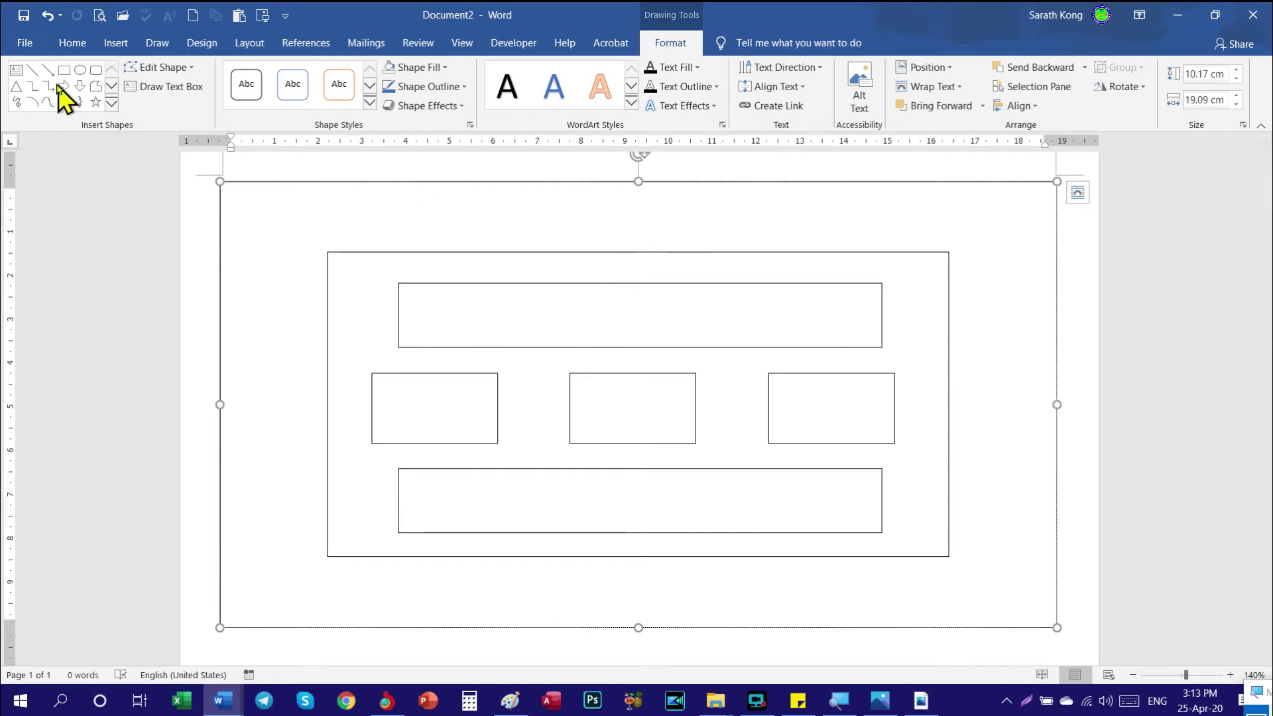
left_click(17, 70)
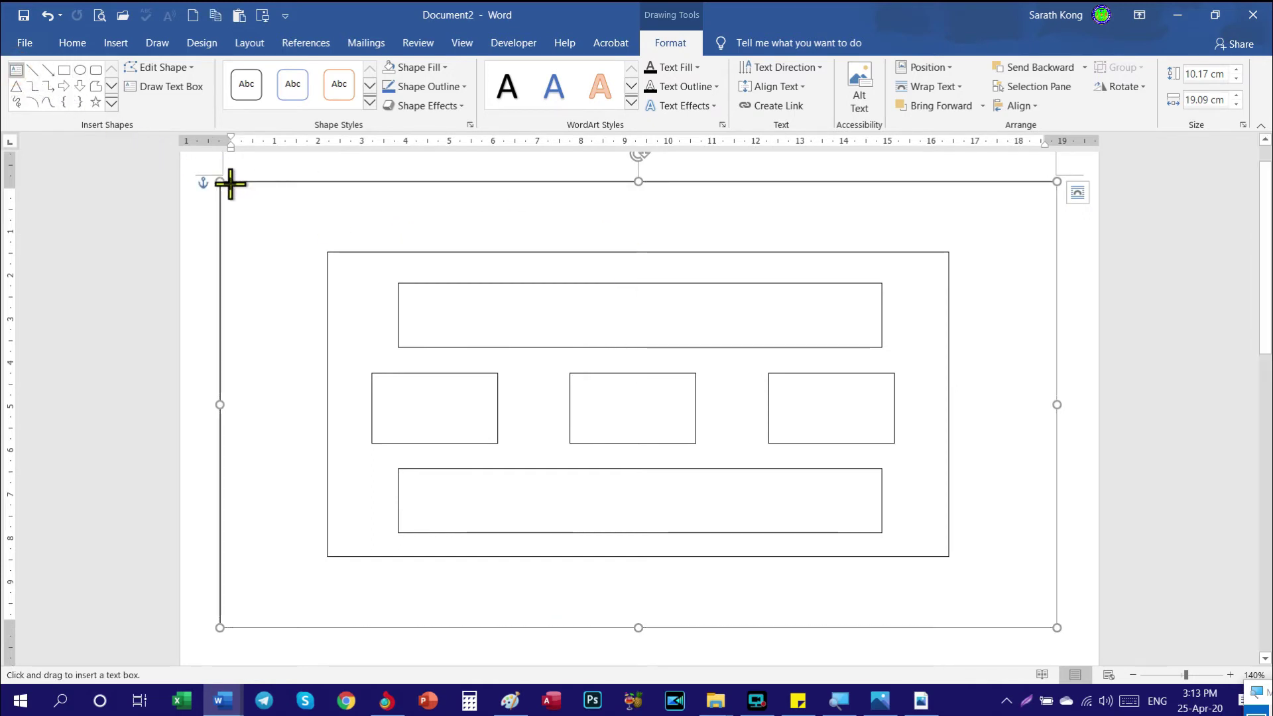
Draw a 1.36 × 14.18 cm bar above the inner box and Ctrl-drag a copy below it
mouse_move(327, 187)
left_mouse_down()
mouse_move(964, 240)
mouse_move(948, 247)
left_mouse_up()
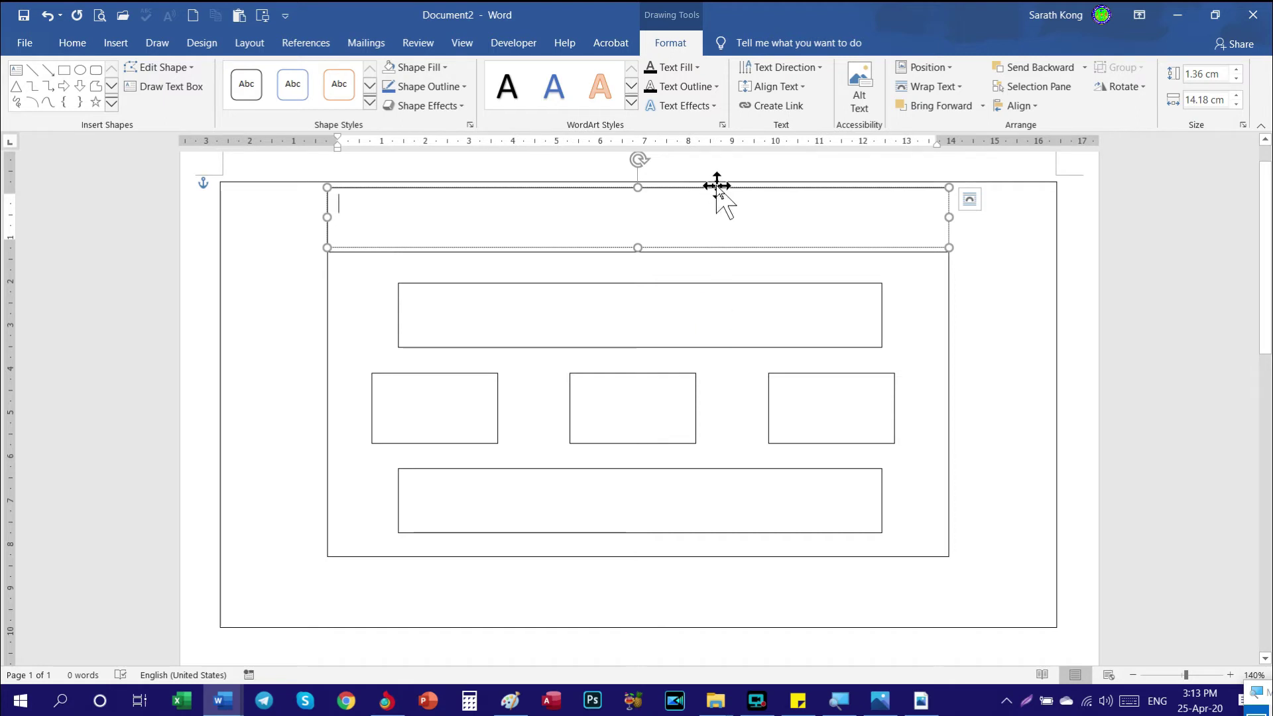
left_click_drag(717, 186, 713, 568)
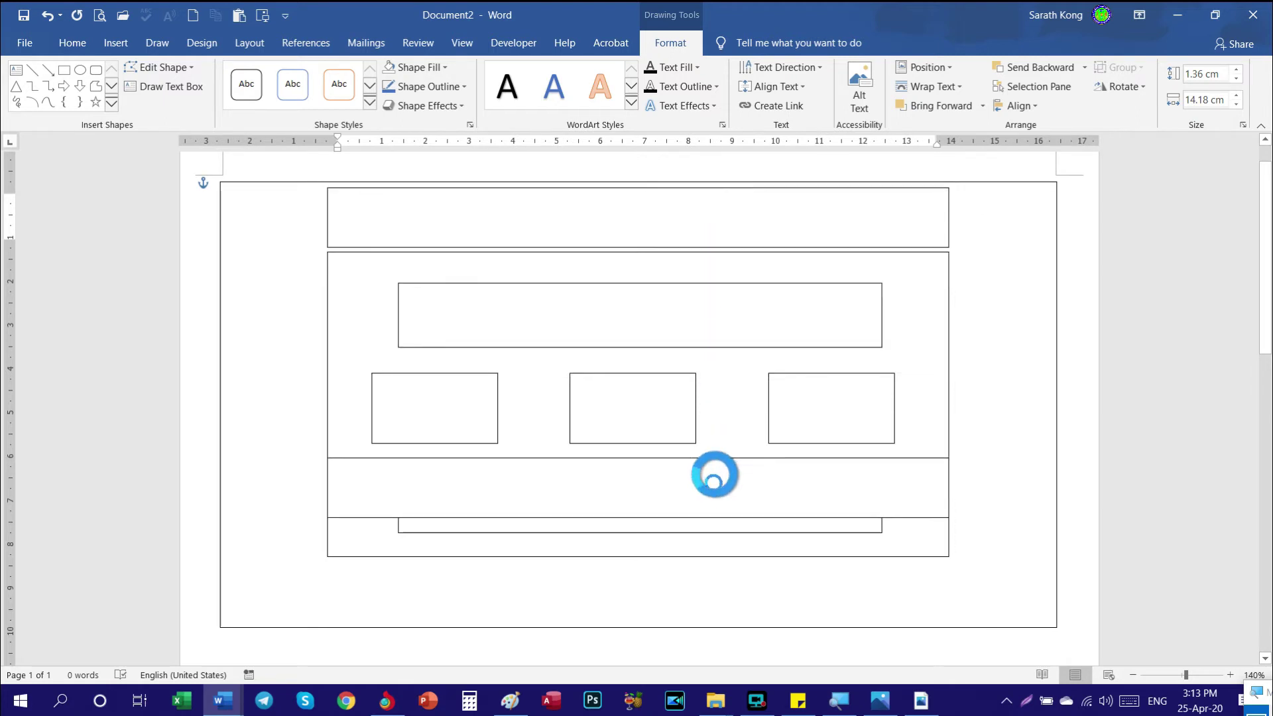
left_click_drag(713, 567, 710, 560)
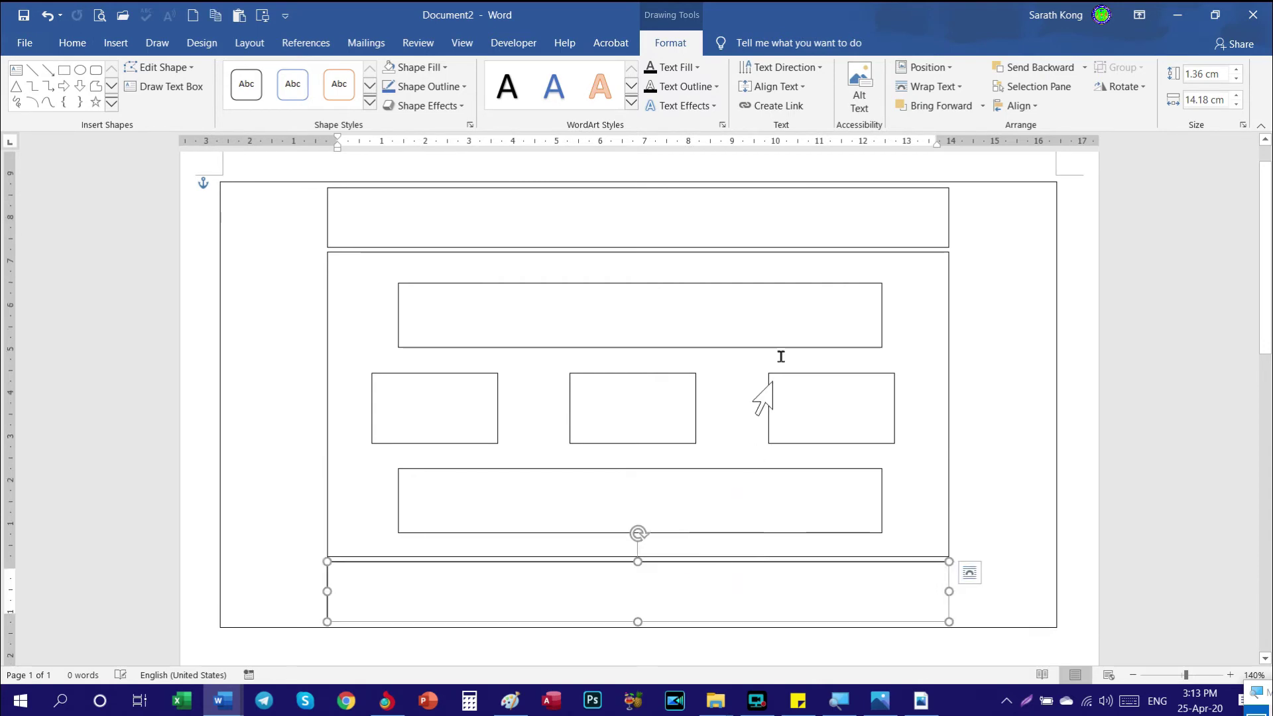
left_click(950, 226)
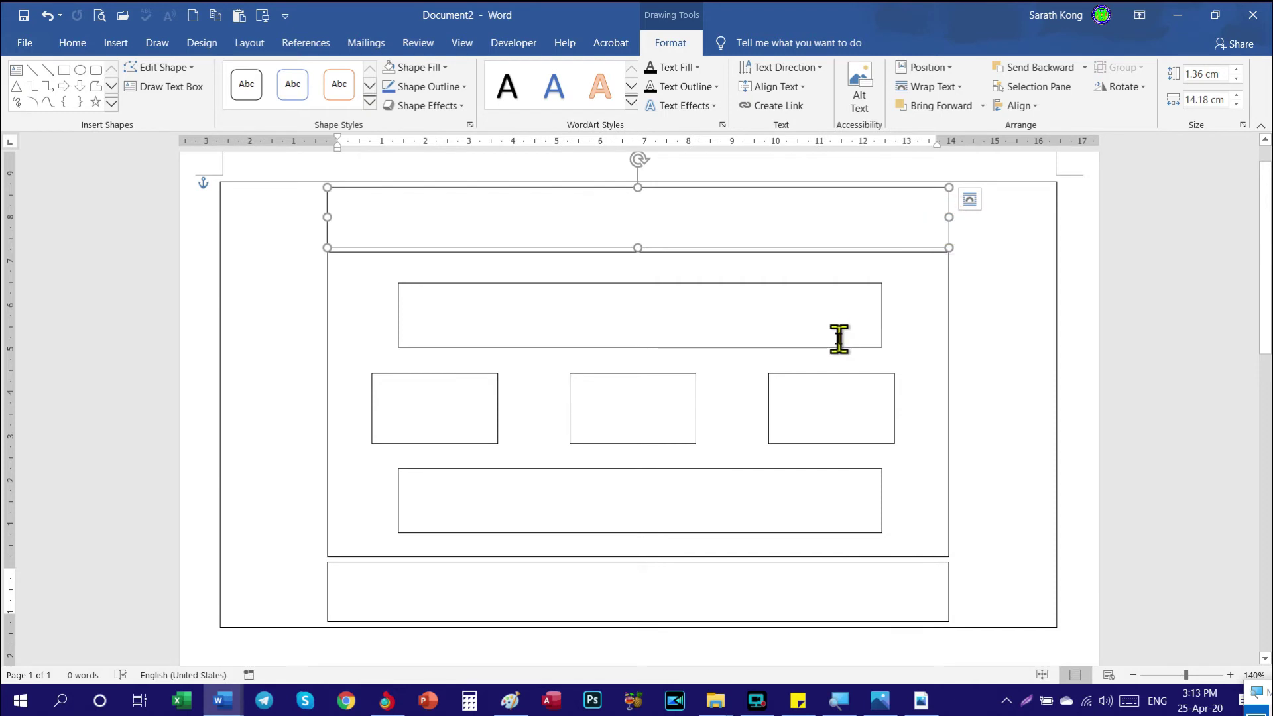
scroll(688, 371, "down", 3)
Set the top label text box's Shape Outline to No Outline
left_click(951, 435)
left_click(932, 446)
scroll(932, 455, "up", 3)
scroll(935, 447, "up", 1)
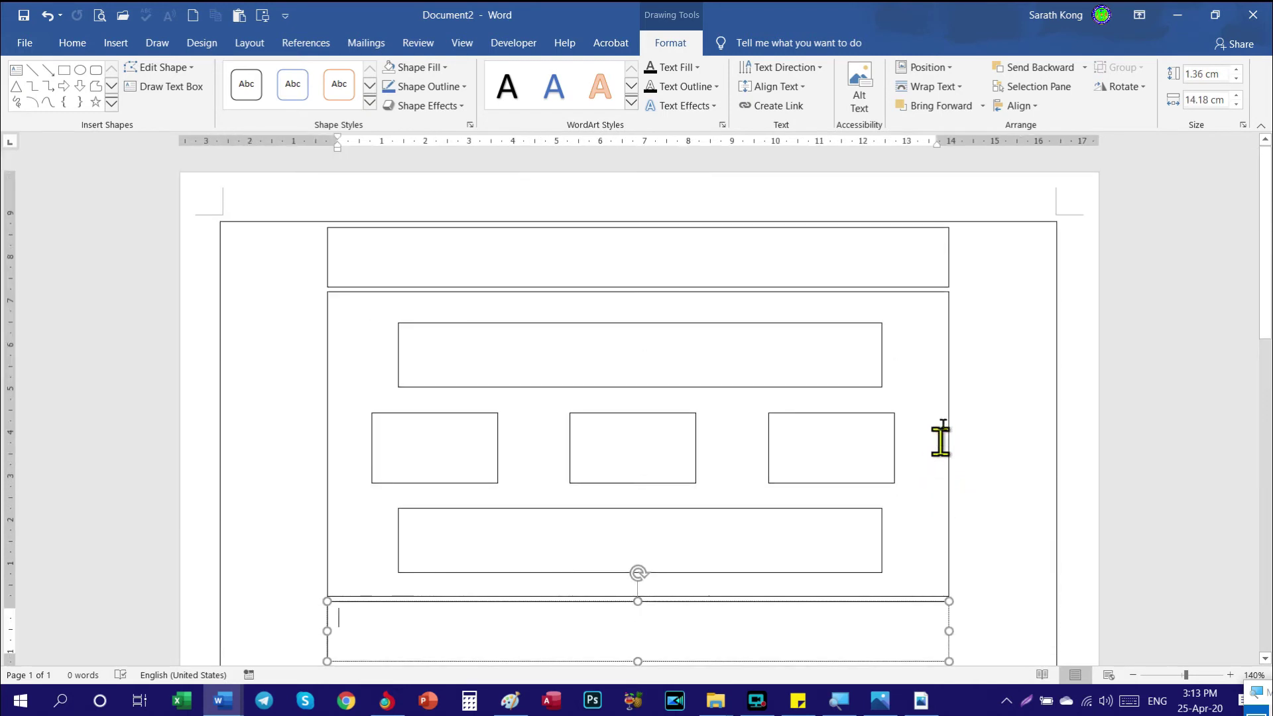
left_click(948, 254)
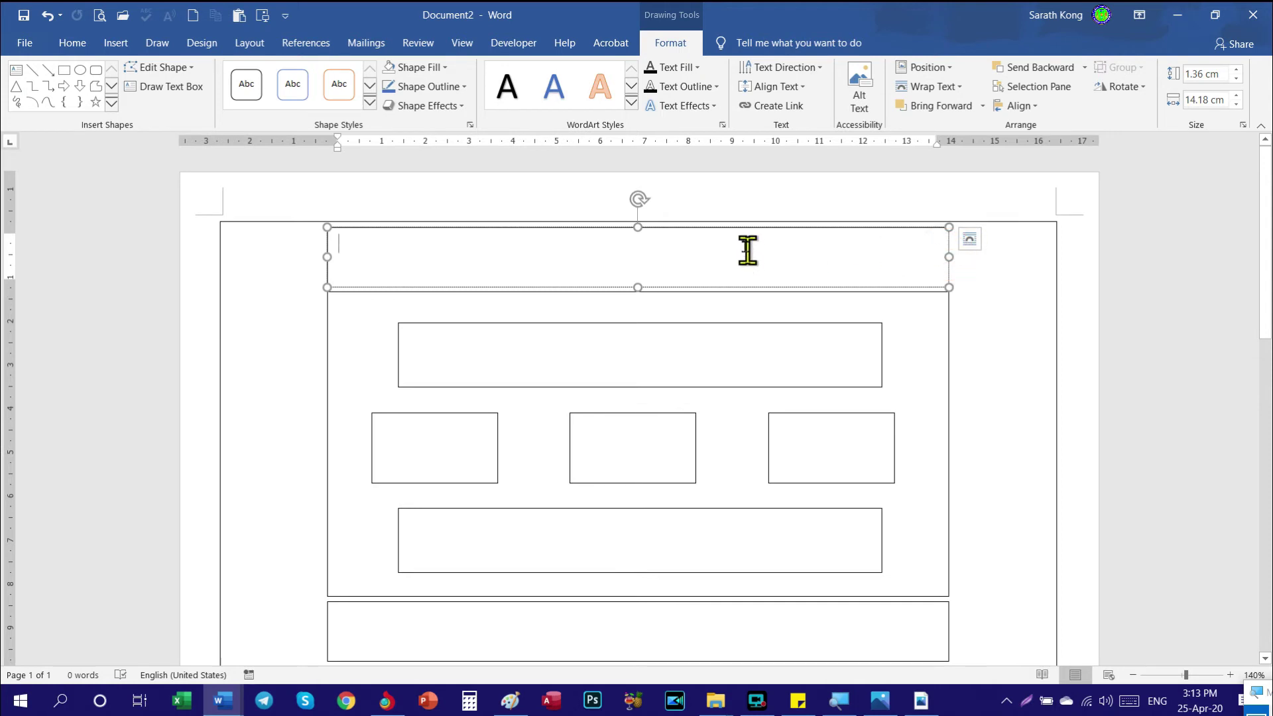
left_click(742, 227)
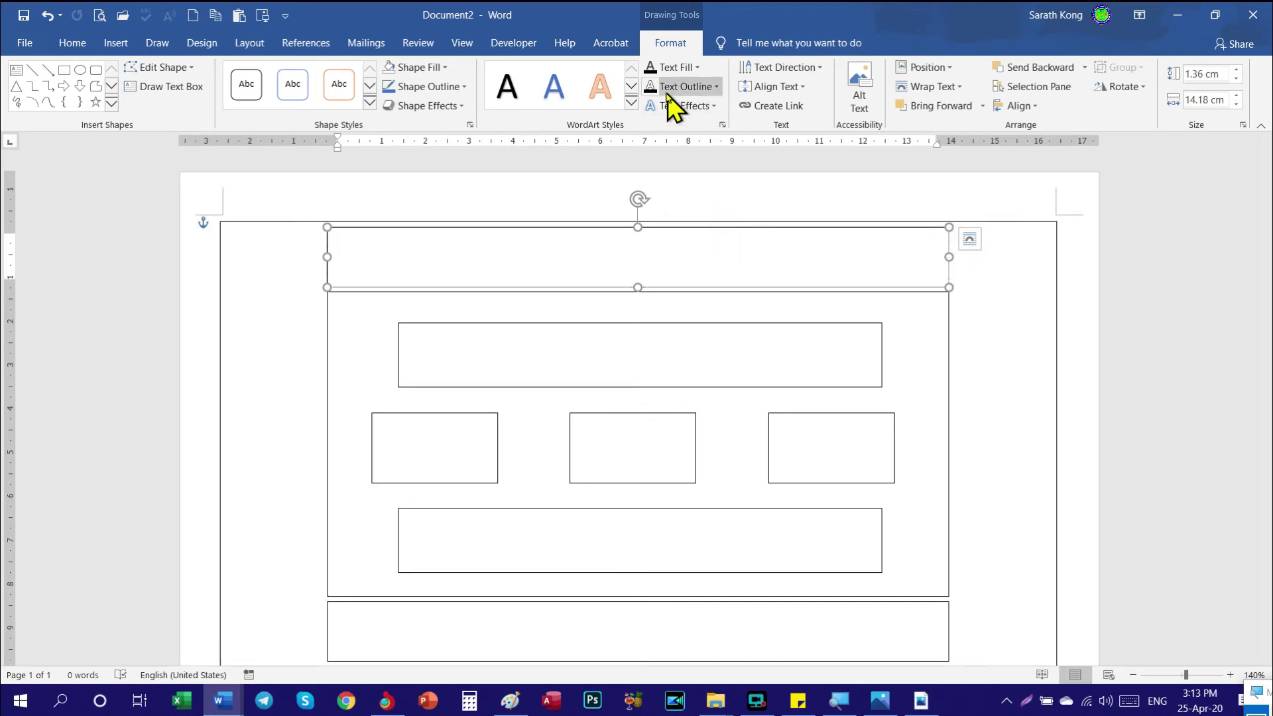
left_click(465, 86)
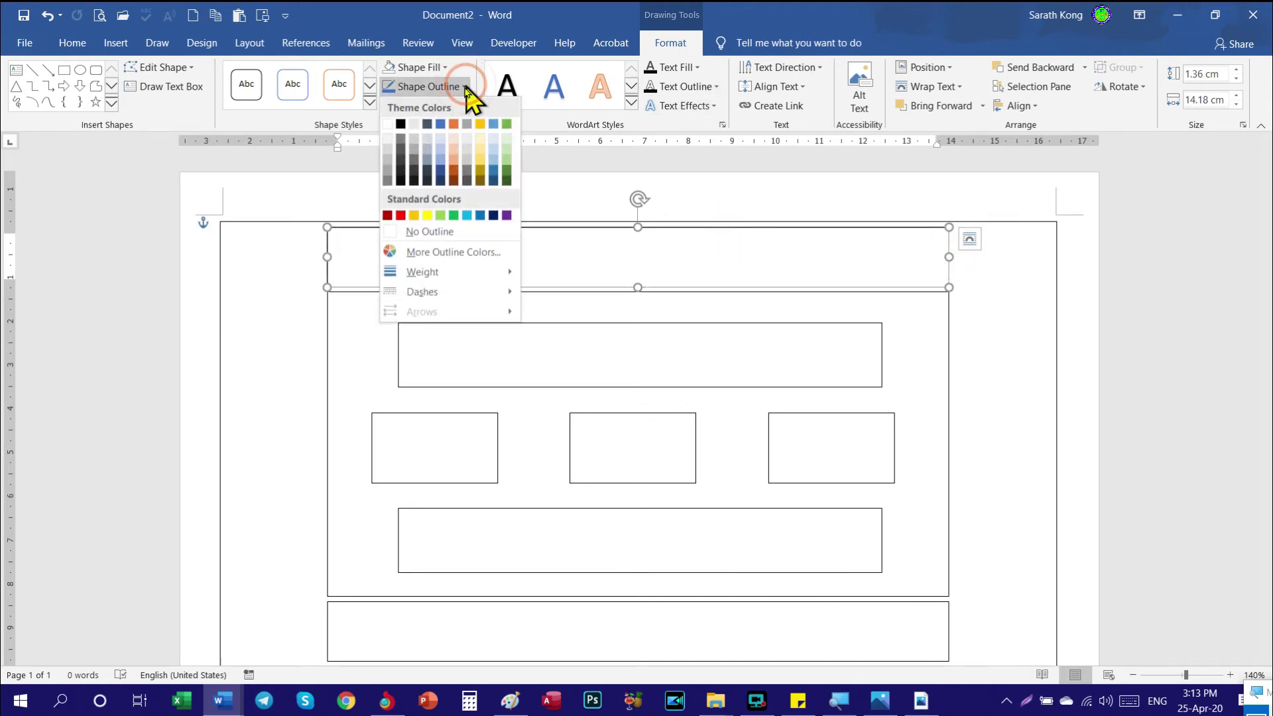
left_click(426, 232)
Set the bottom label text box's Shape Outline to No Outline
scroll(627, 455, "down", 1)
scroll(742, 406, "down", 2)
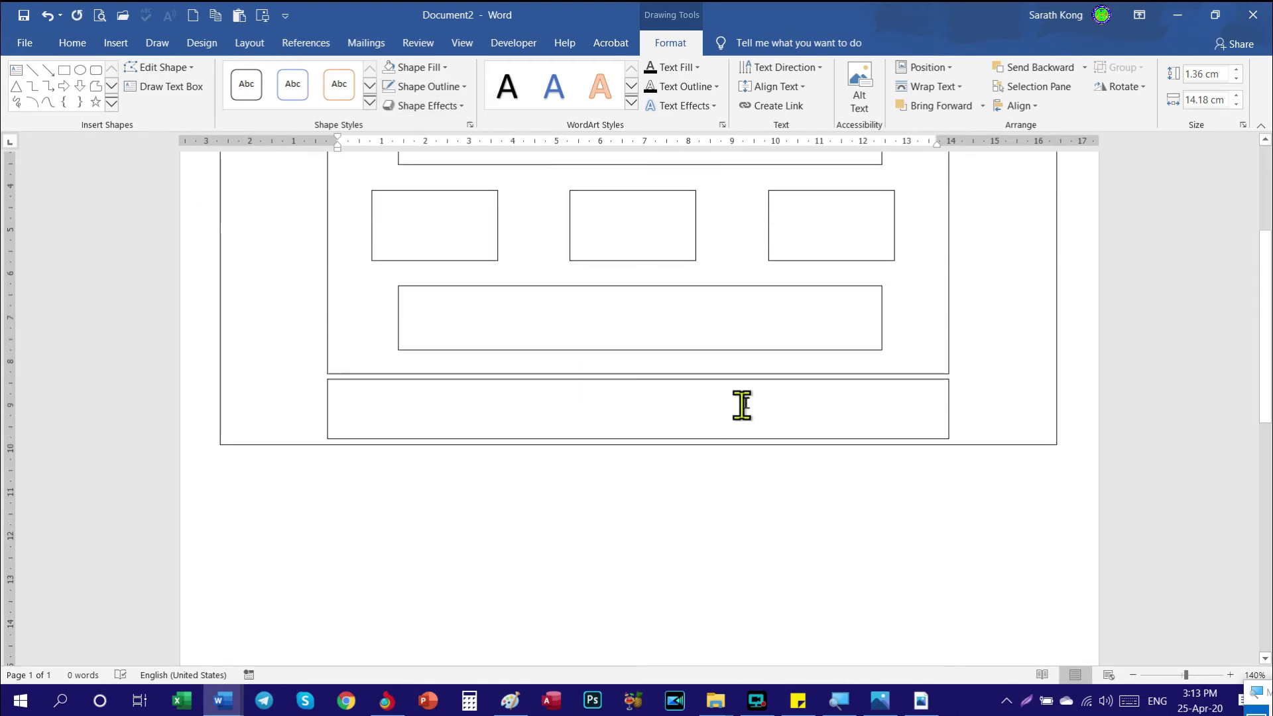
left_click(947, 416)
right_click(951, 407)
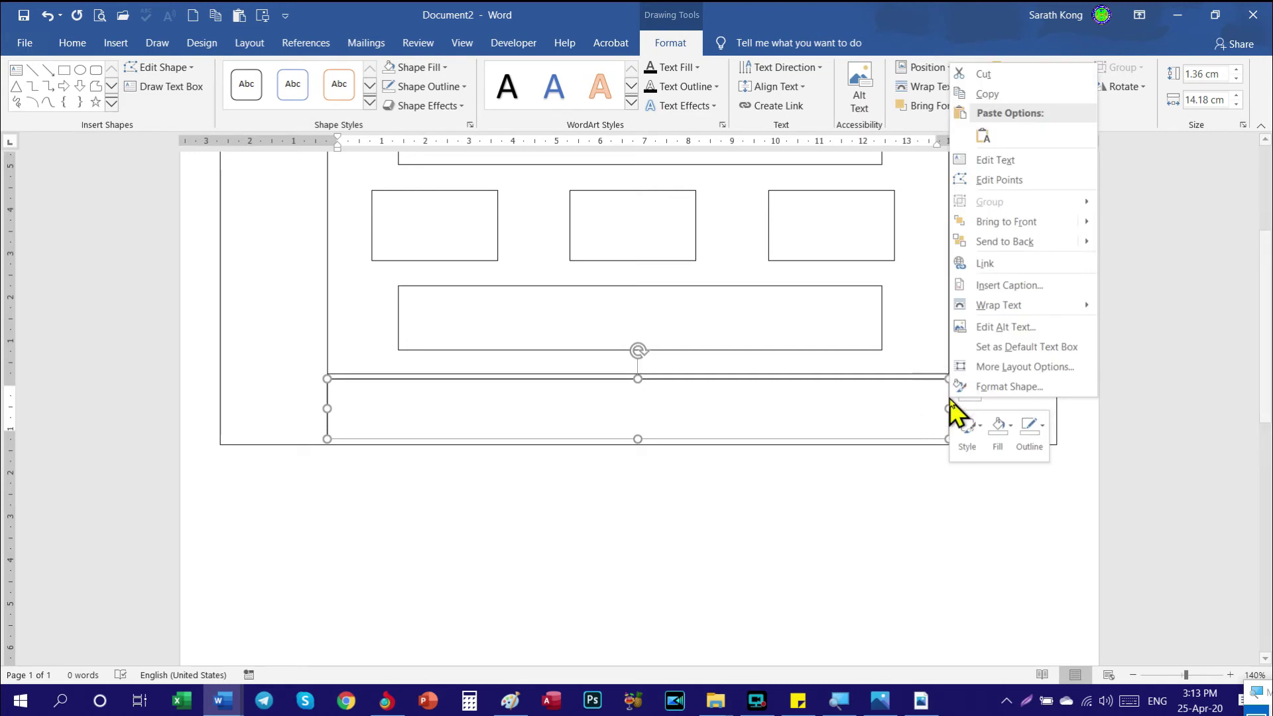
left_click(463, 88)
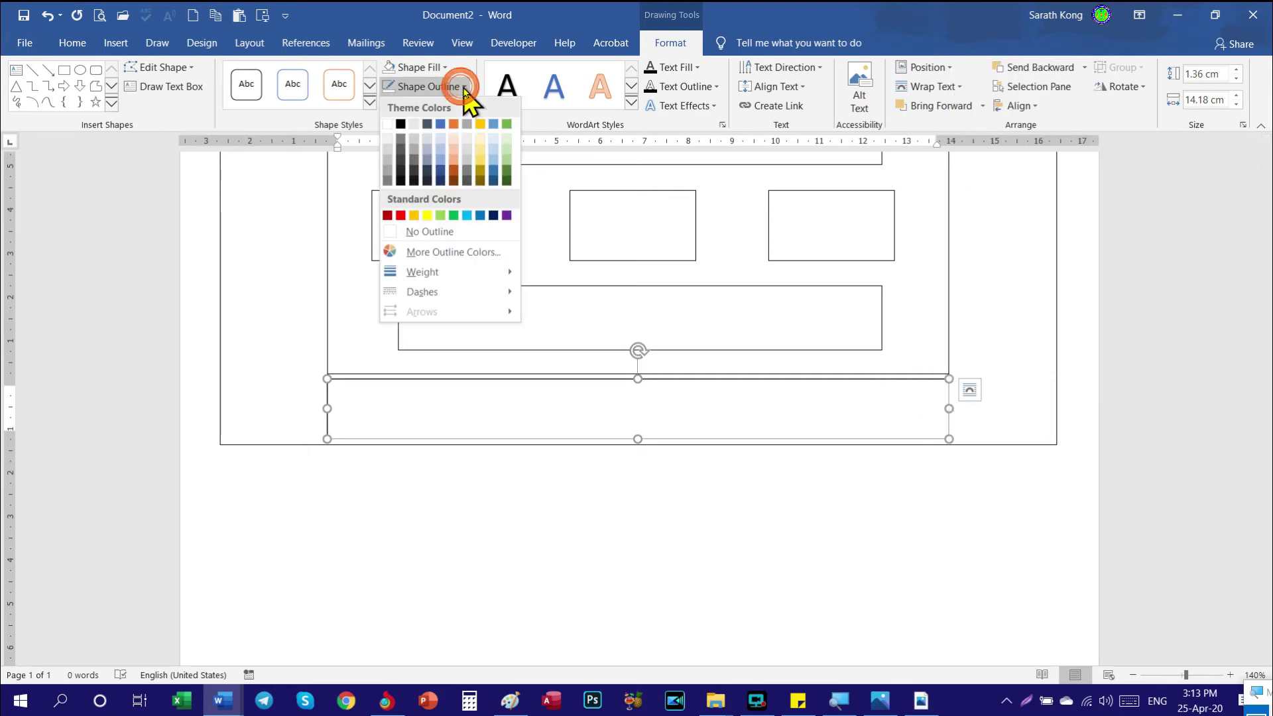
left_click(452, 230)
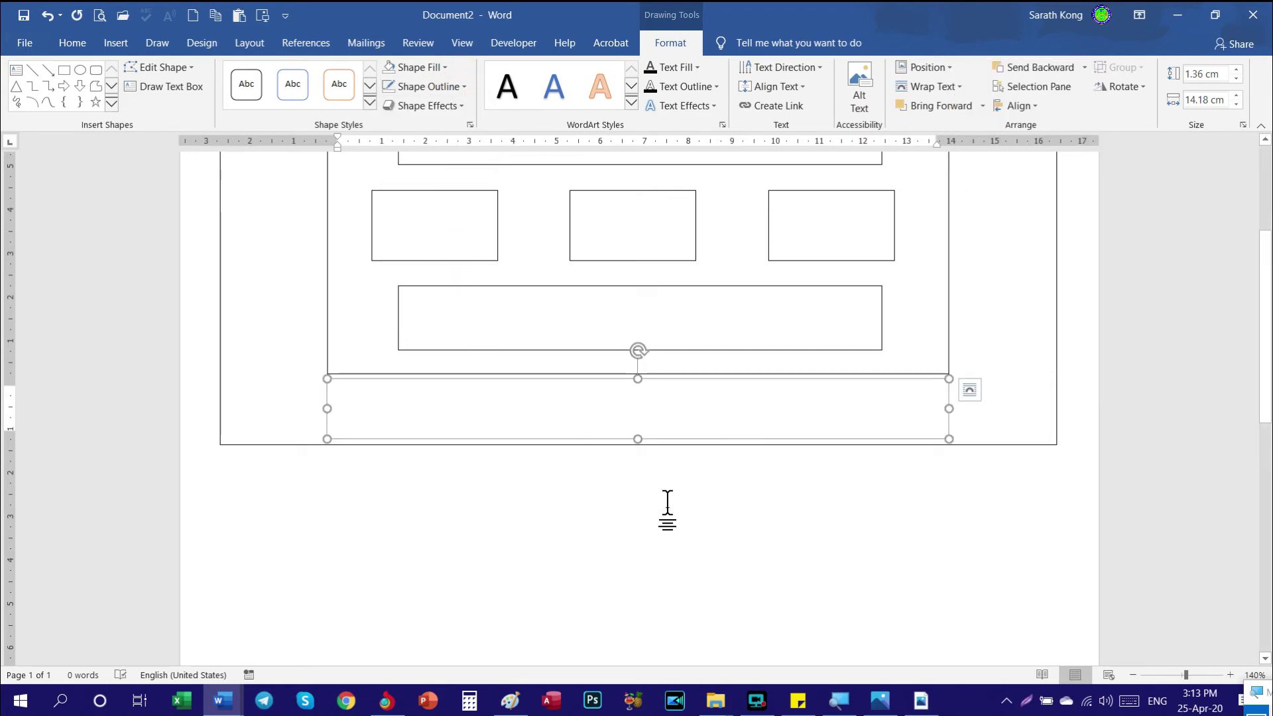
Check that both label boxes appear borderless against the outer frame
scroll(668, 509, "up", 2)
scroll(596, 490, "up", 3)
left_click(264, 379)
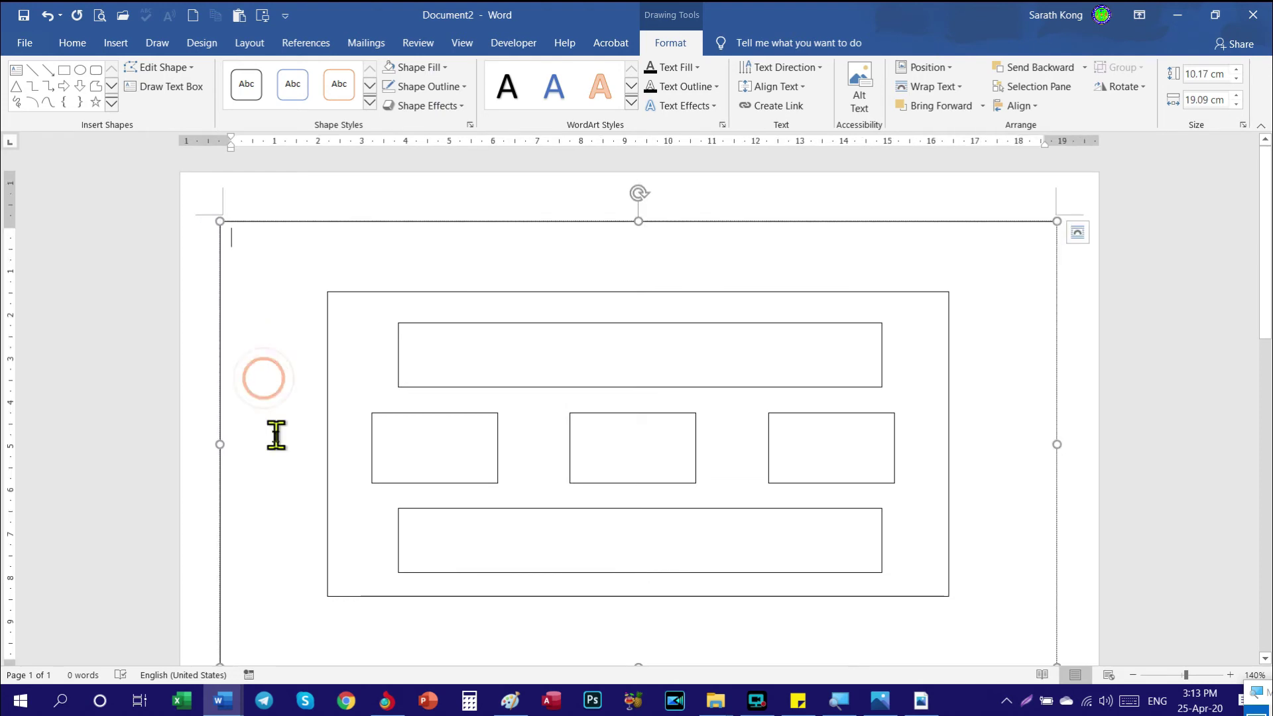
left_click(553, 257)
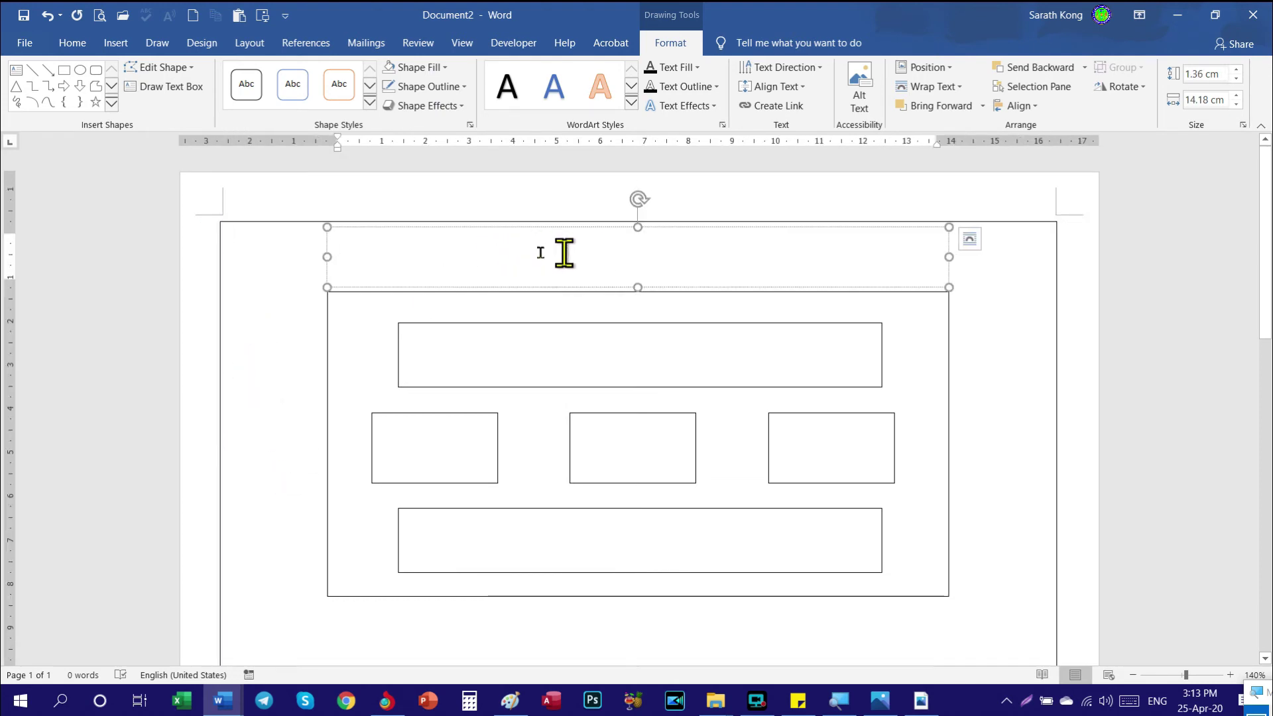
left_click(285, 382)
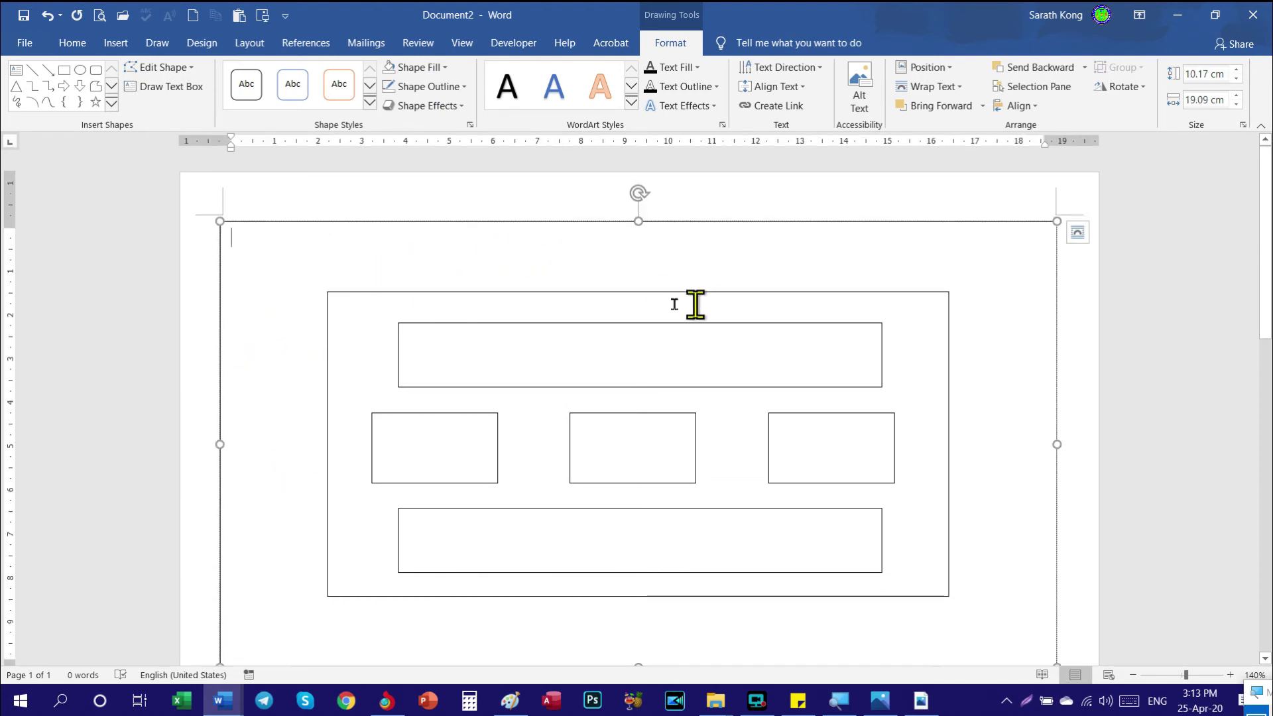
scroll(860, 449, "down", 5)
left_click(860, 449)
scroll(860, 449, "up", 4)
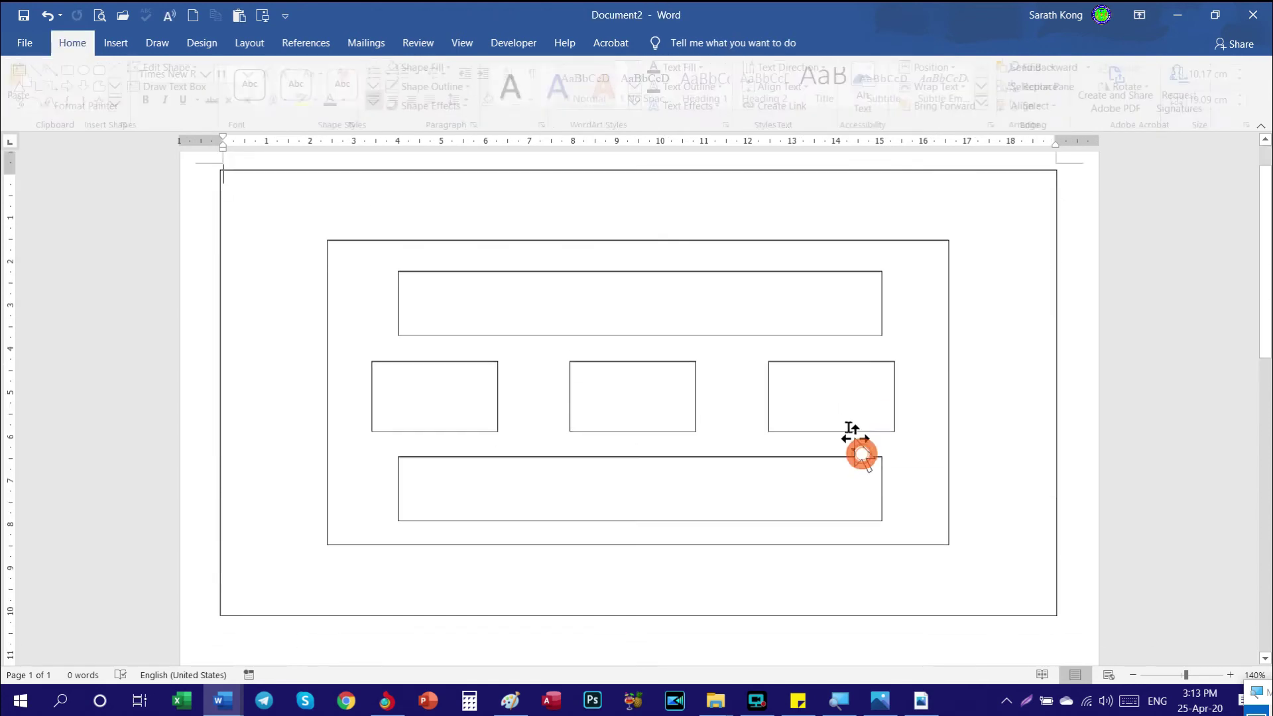
left_click(615, 222)
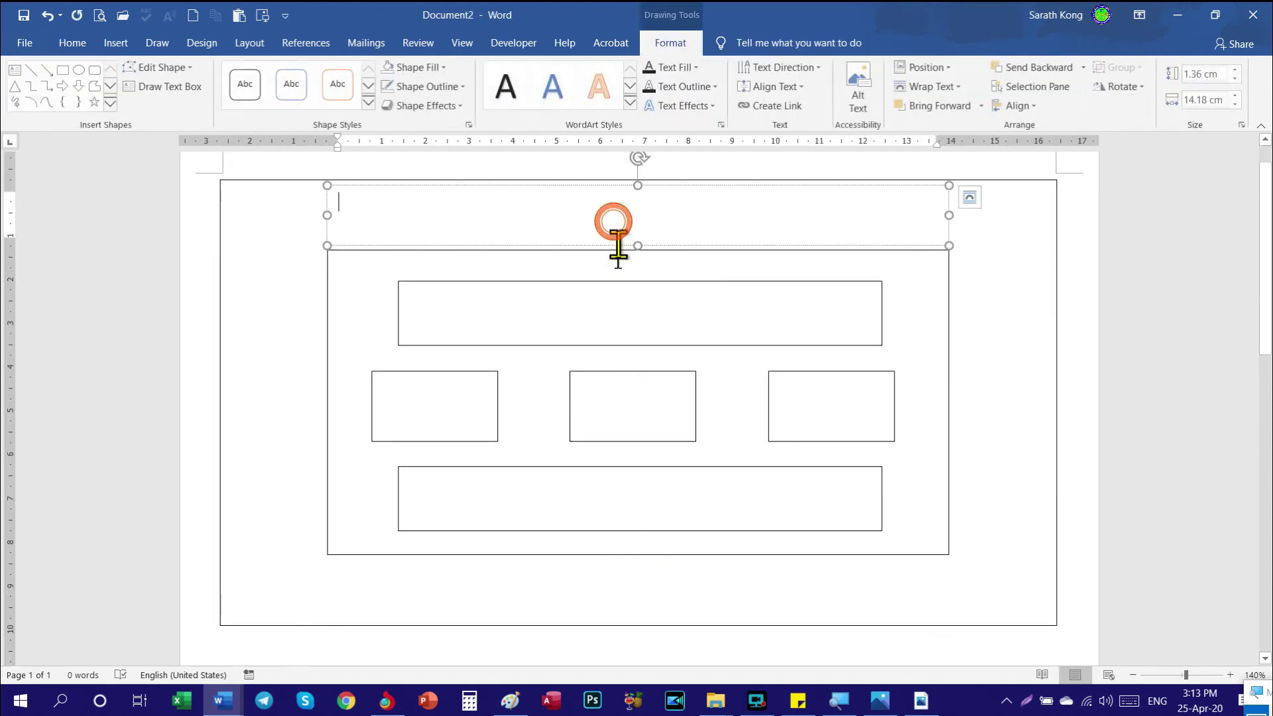
left_click(16, 70)
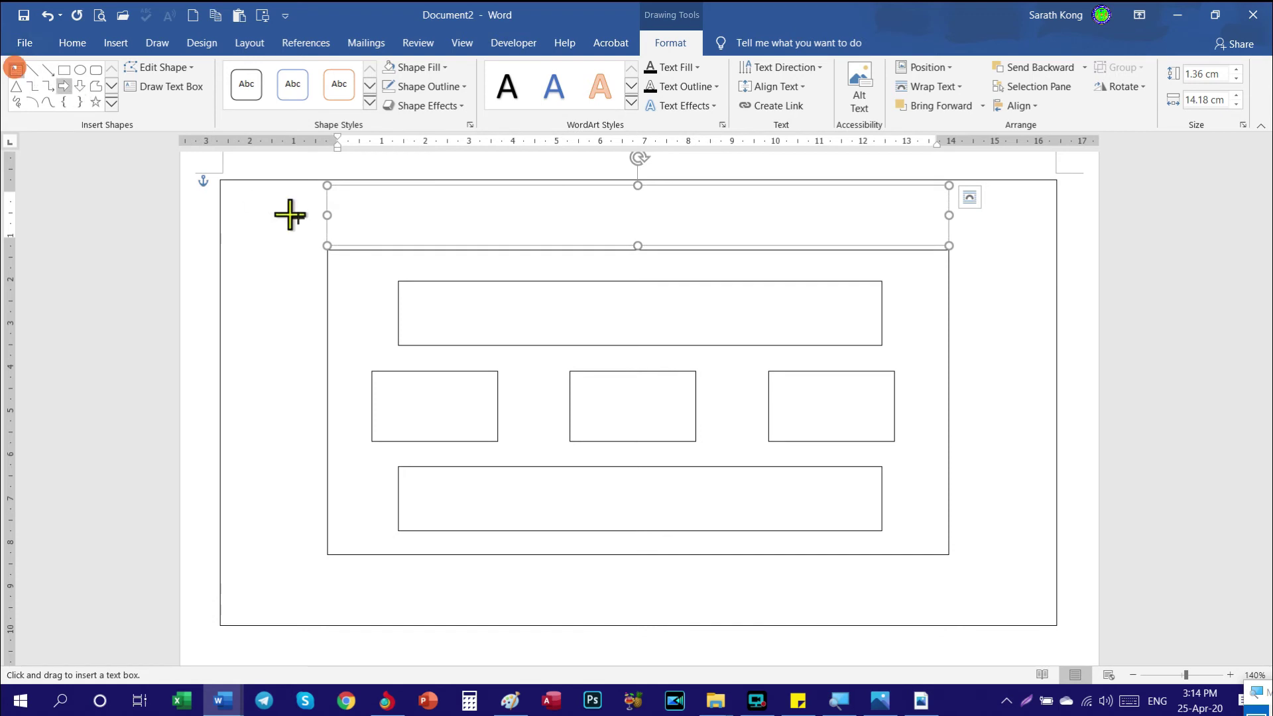
Draw a tall text box along the outer frame's left side with no outline
left_click_drag(225, 188, 305, 606)
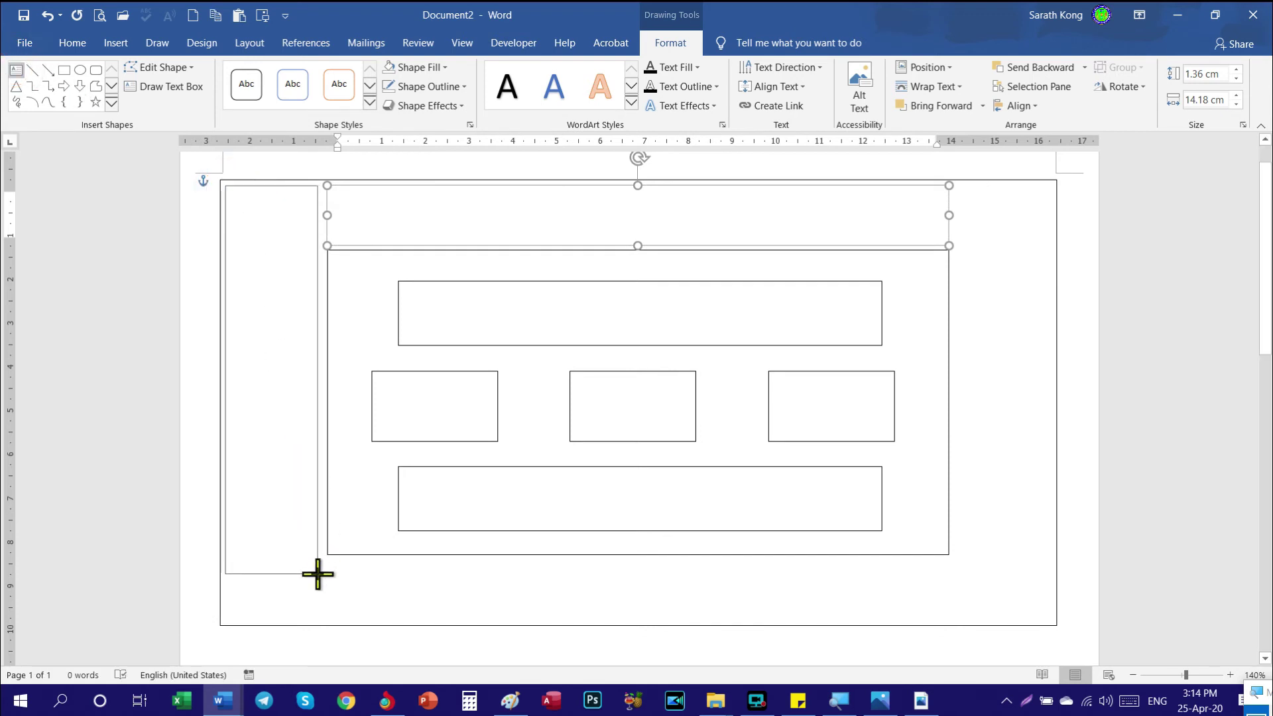
left_click_drag(304, 605, 303, 610)
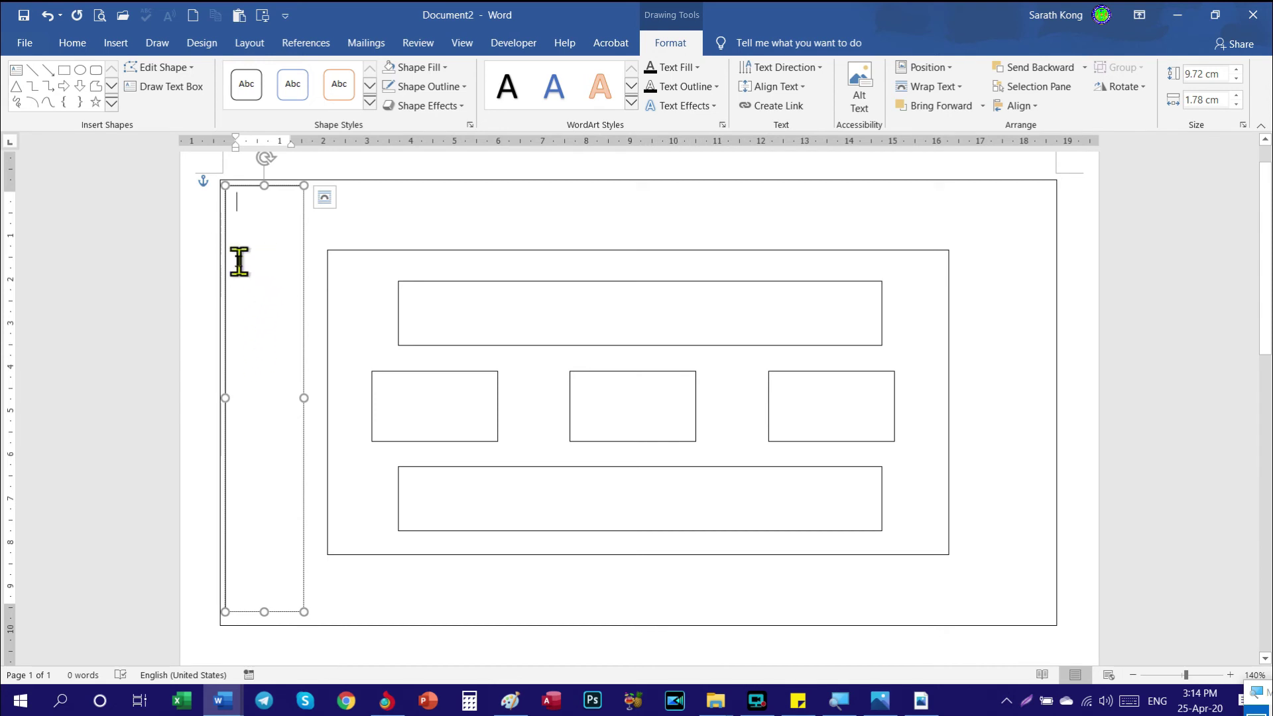
left_click(464, 86)
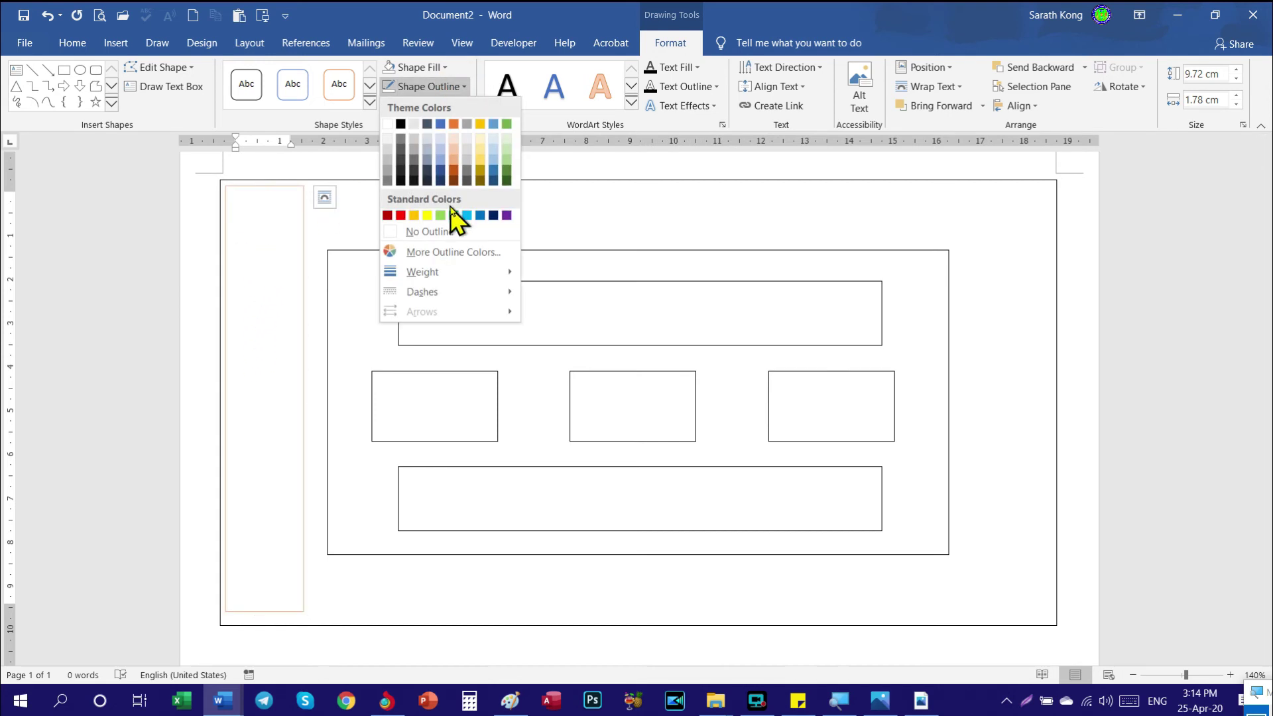
left_click(427, 231)
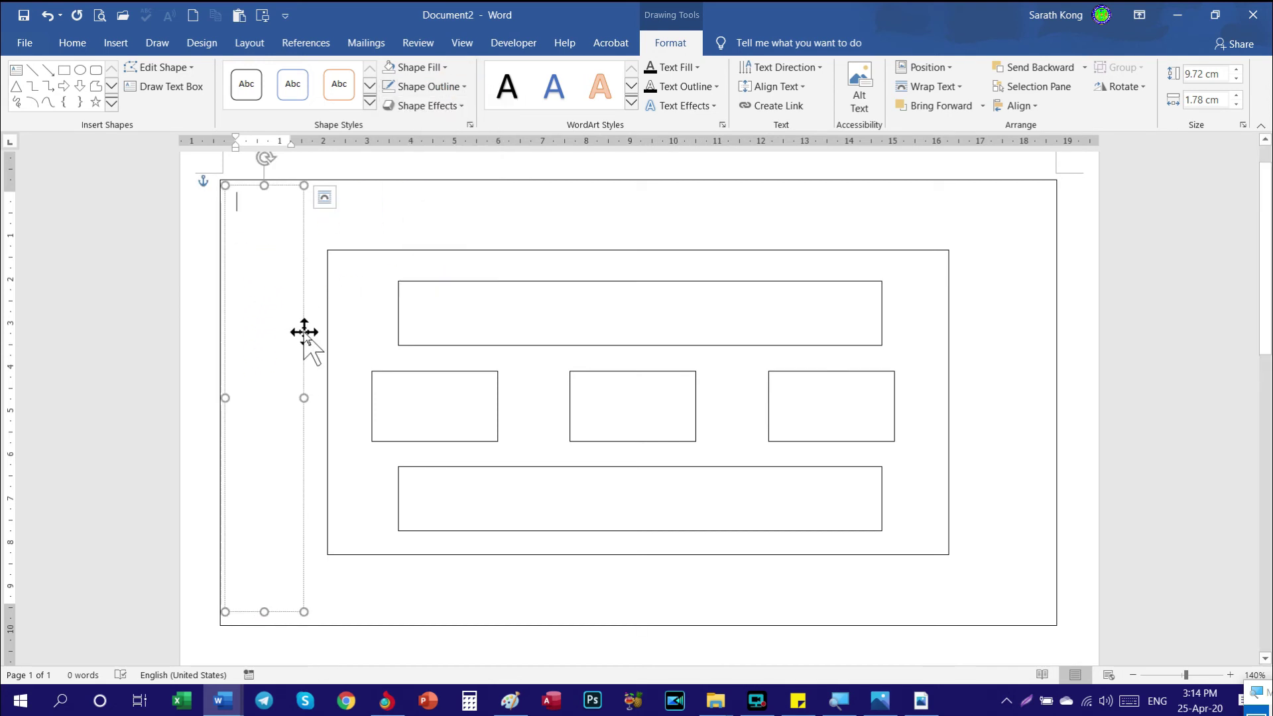
Copy the side text box to the outer rectangle's right edge and type 'dvd' in it
left_click_drag(304, 332, 989, 329)
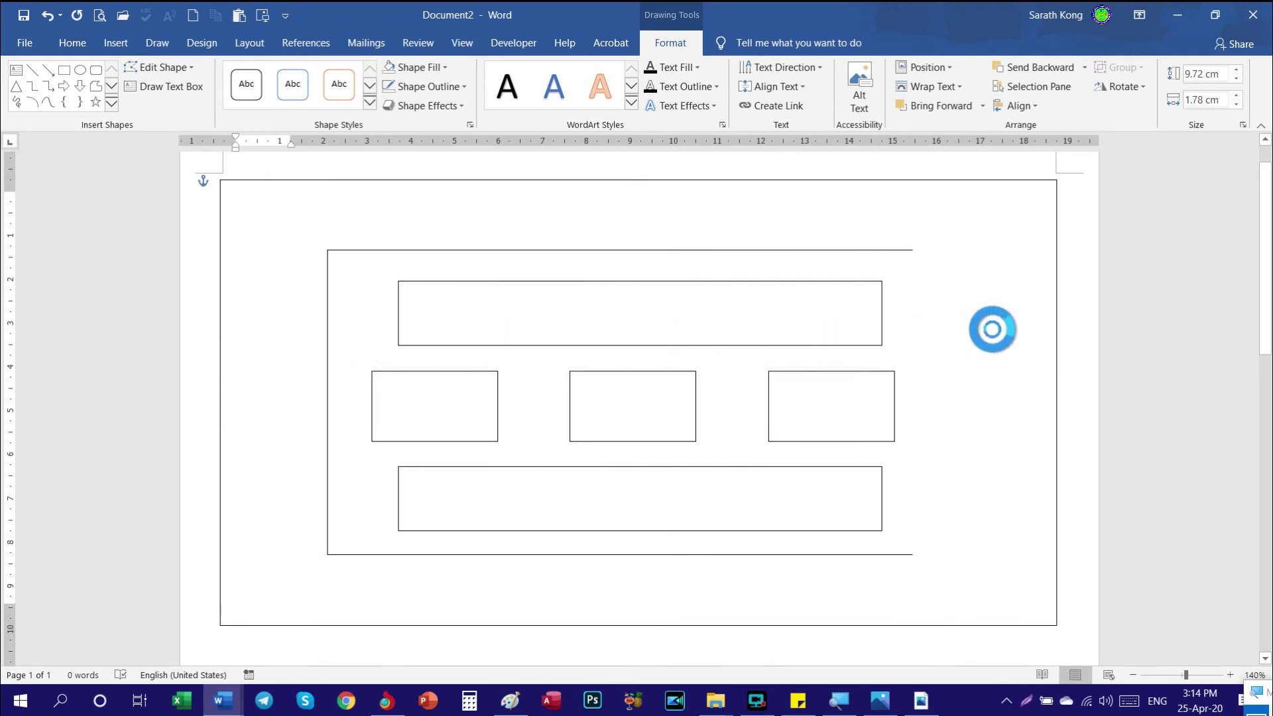
left_click_drag(989, 330, 1042, 327)
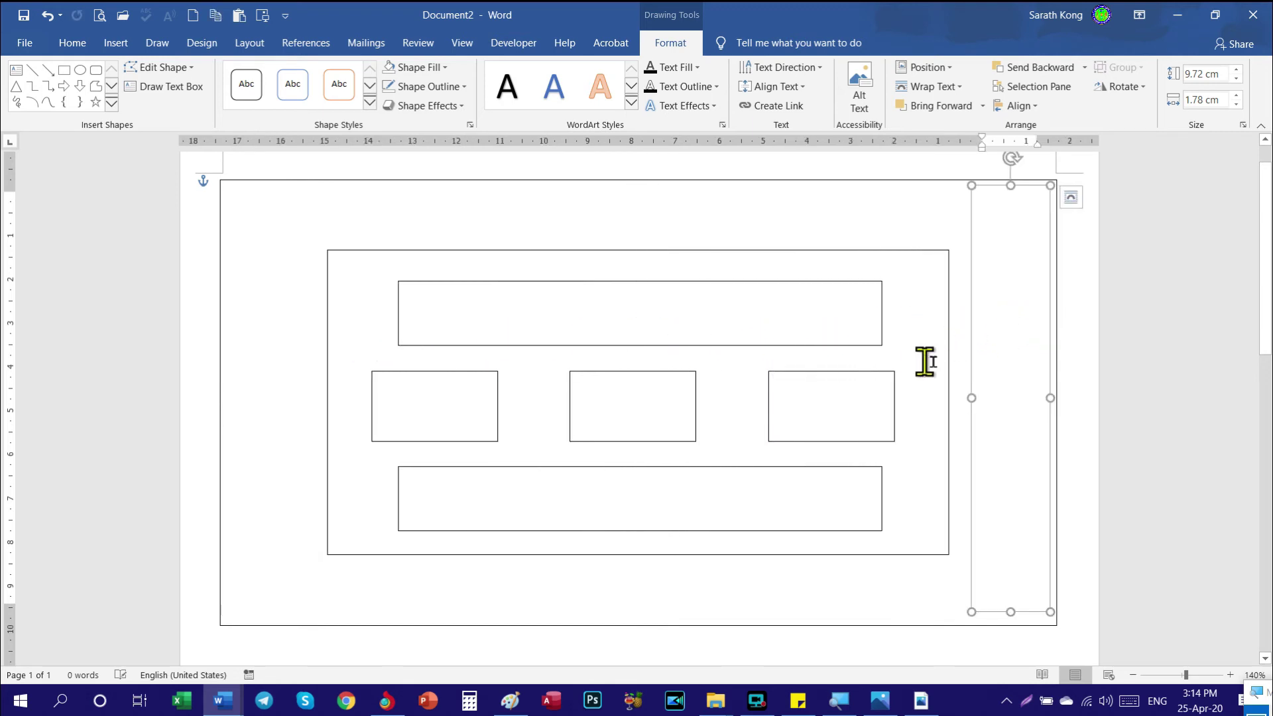
type("dvd")
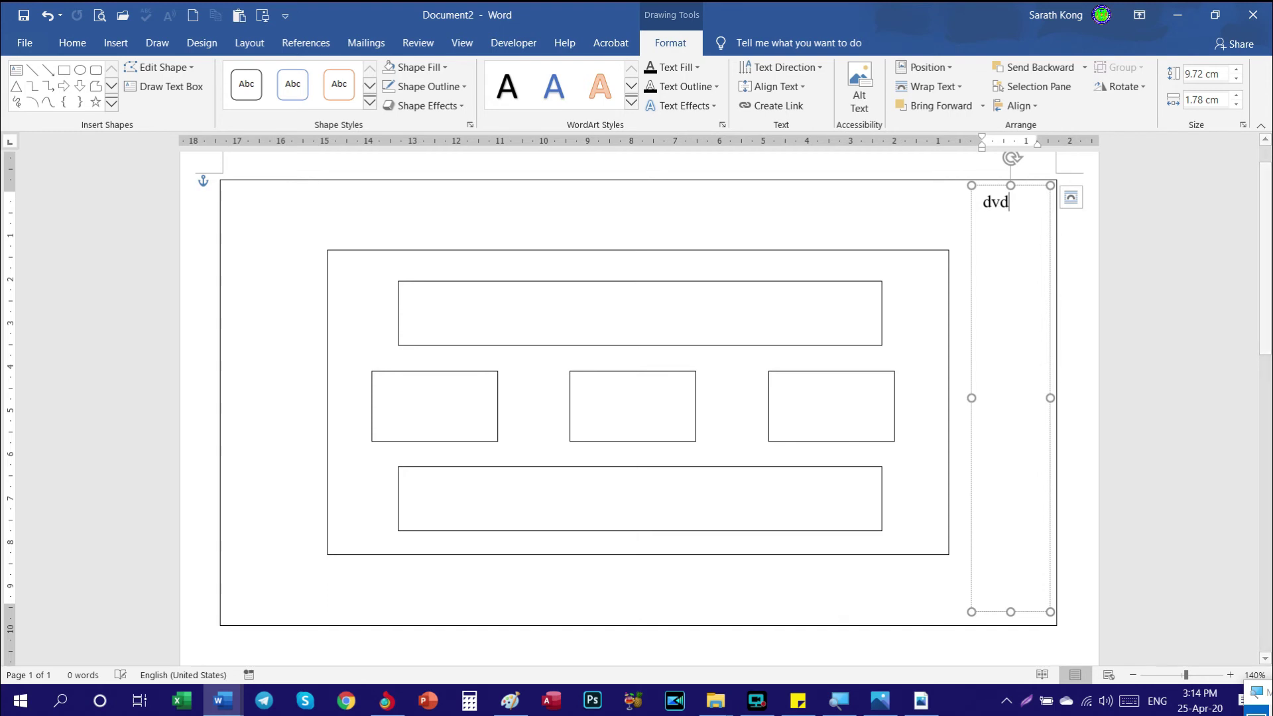
Clear the right box's stray text and label the left box 'dcsfdbb', rotated 270°
key("BackSpace")
key("BackSpace")
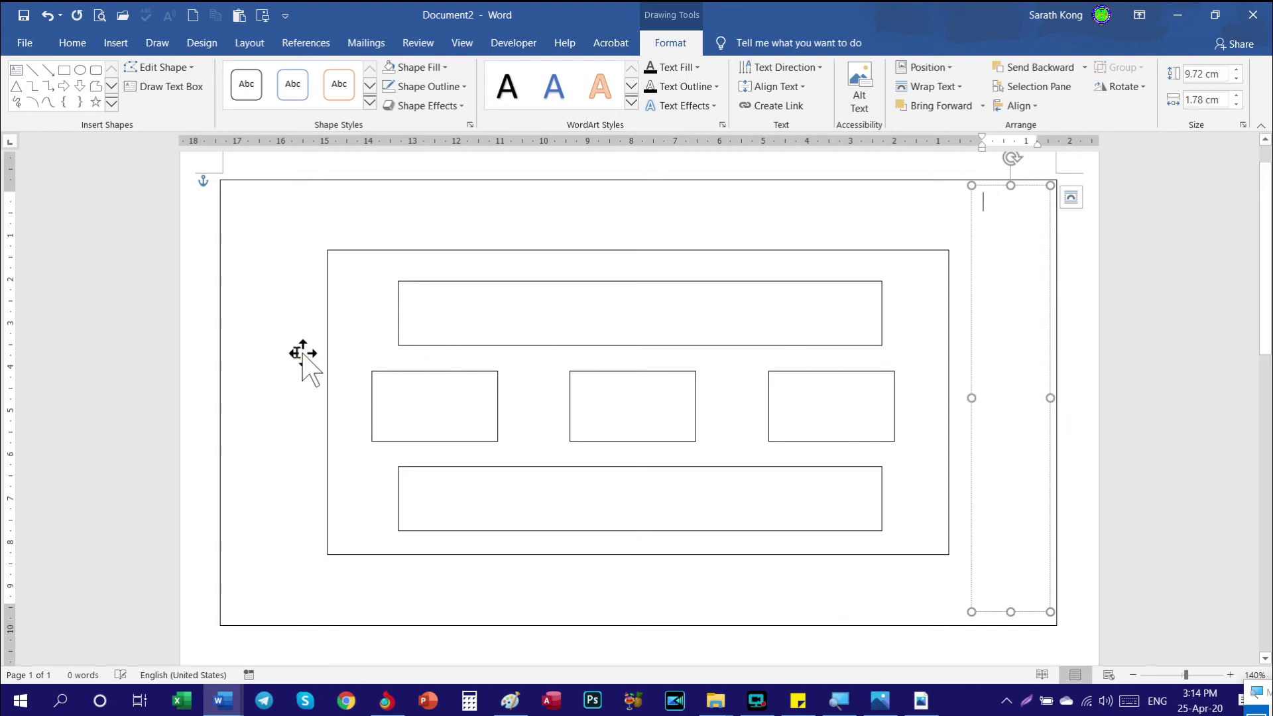
left_click(281, 352)
type("dcsfdbb")
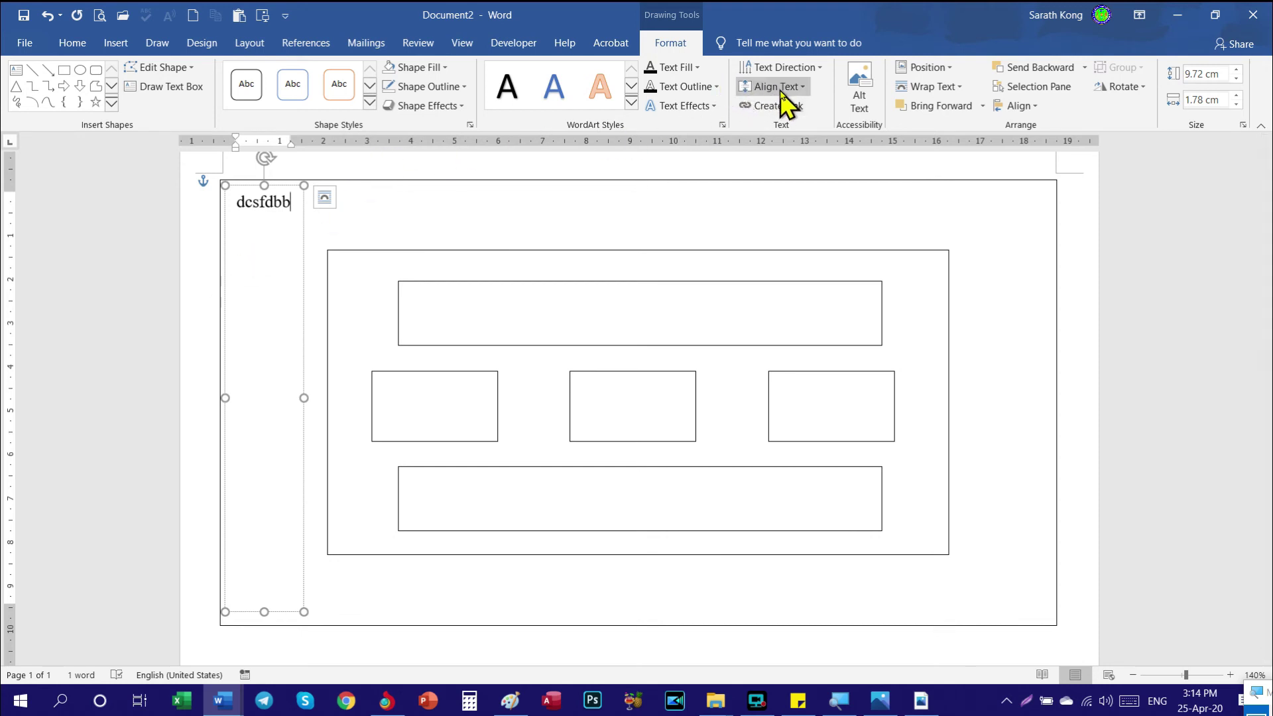
left_click(820, 67)
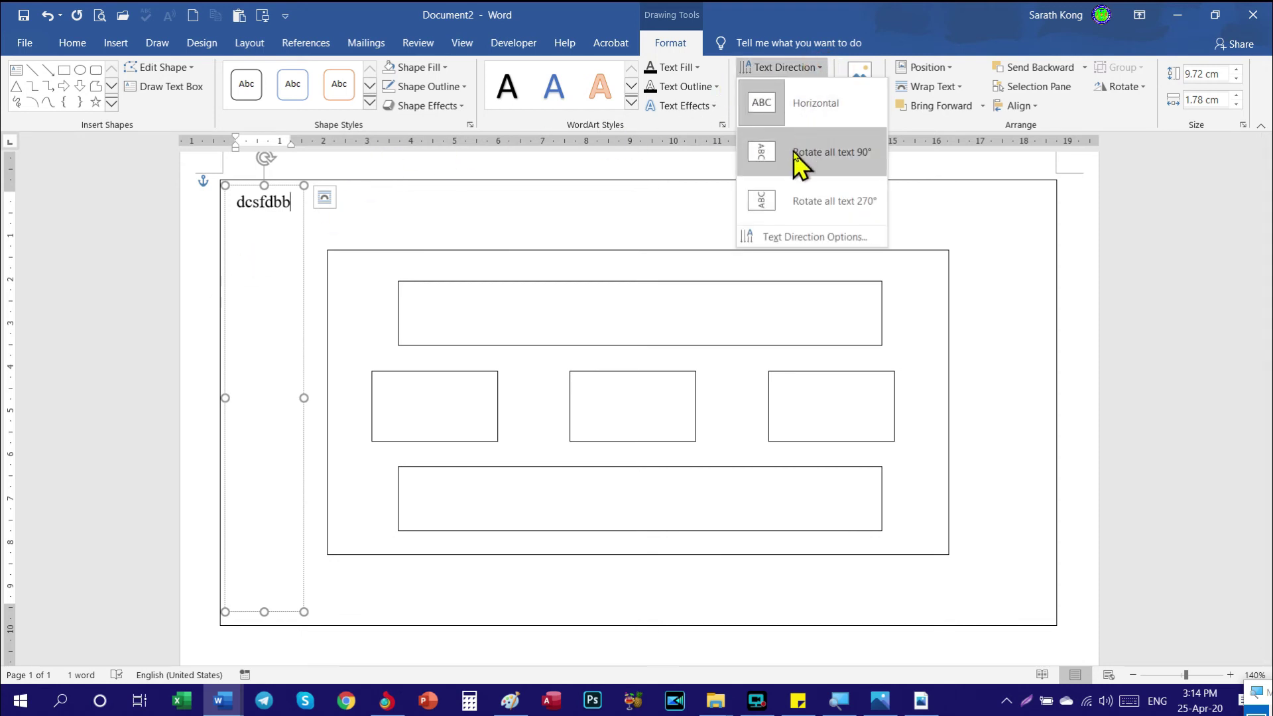
left_click(798, 198)
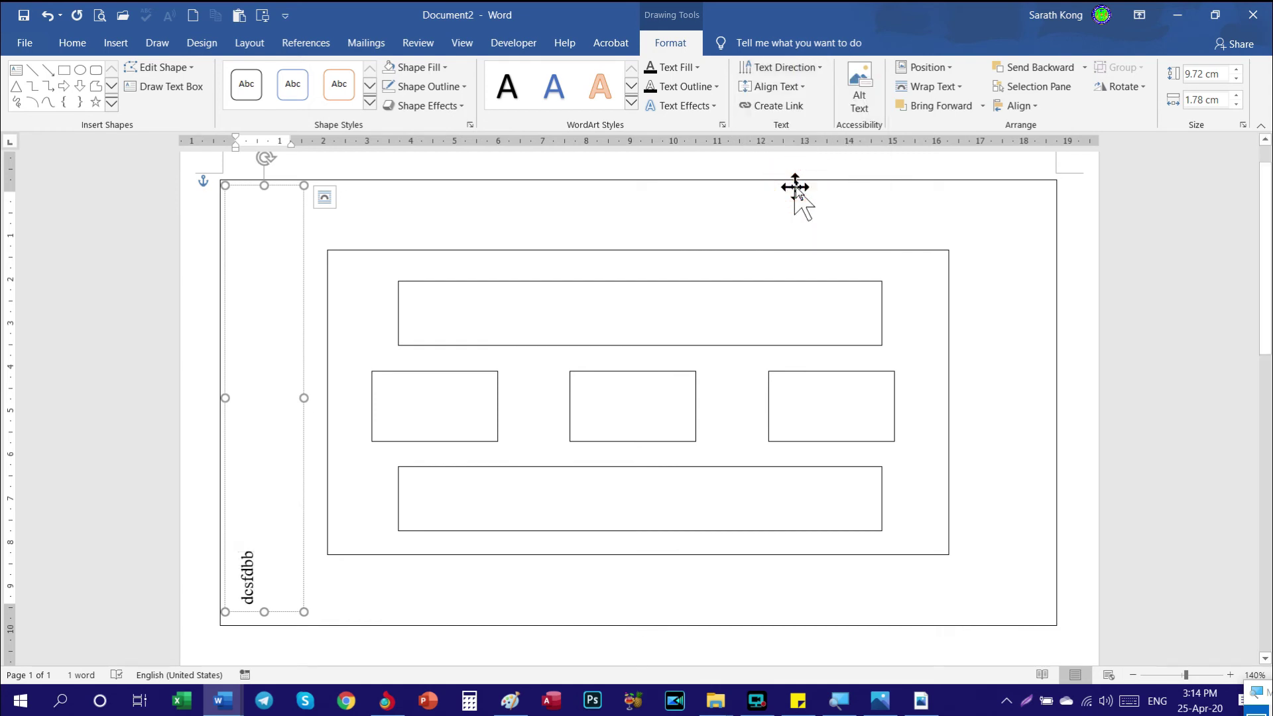
Review vertical alignment and text direction options for the right side text box
left_click(982, 306)
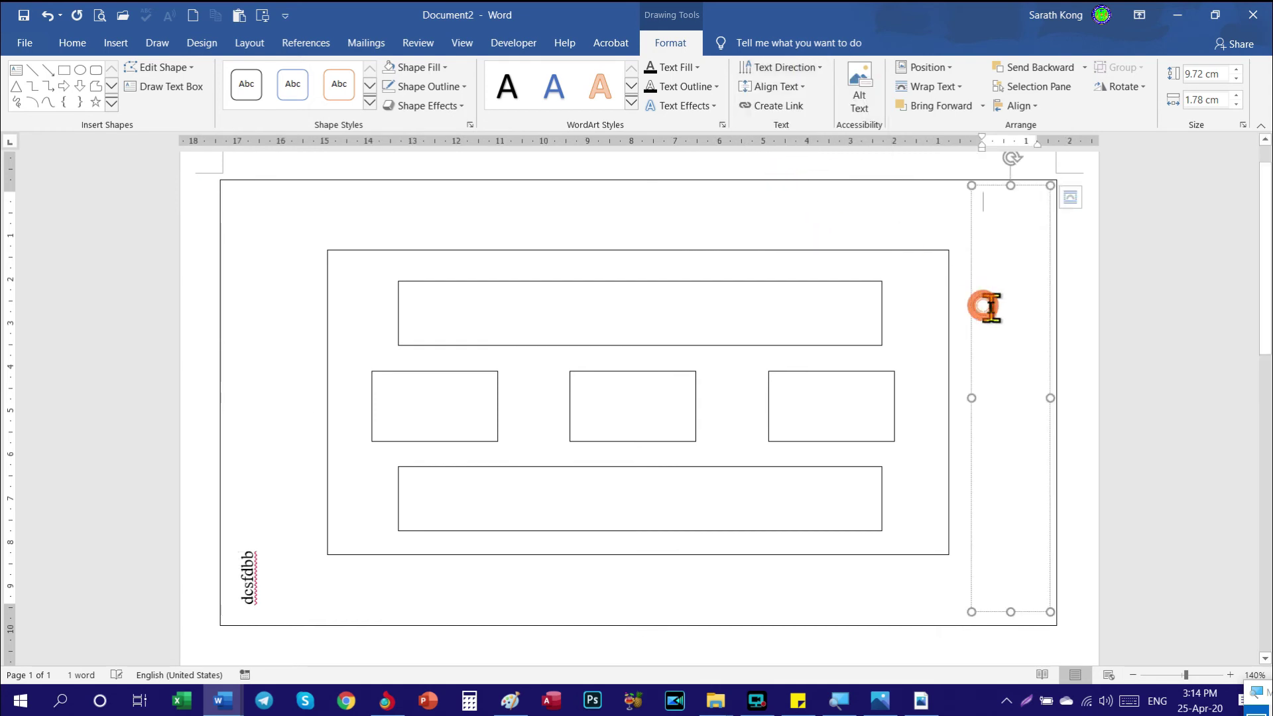
left_click(793, 92)
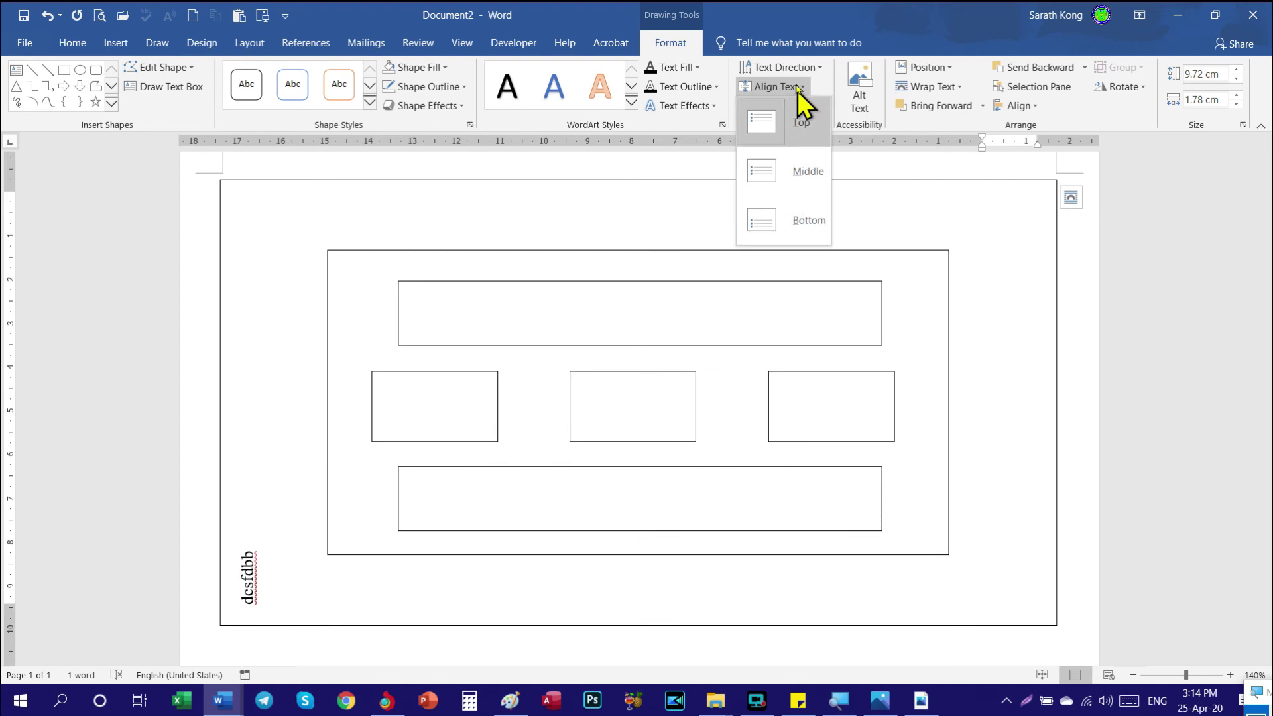
left_click(812, 67)
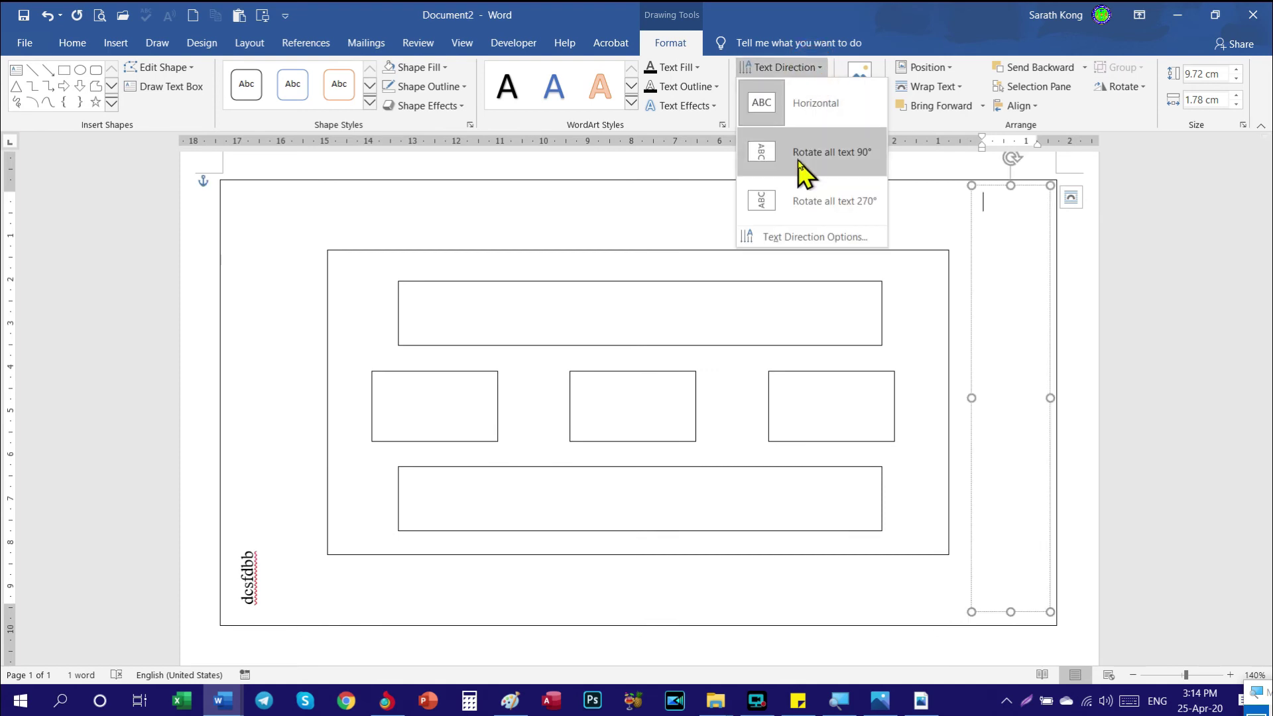
left_click(802, 167)
left_click(762, 193)
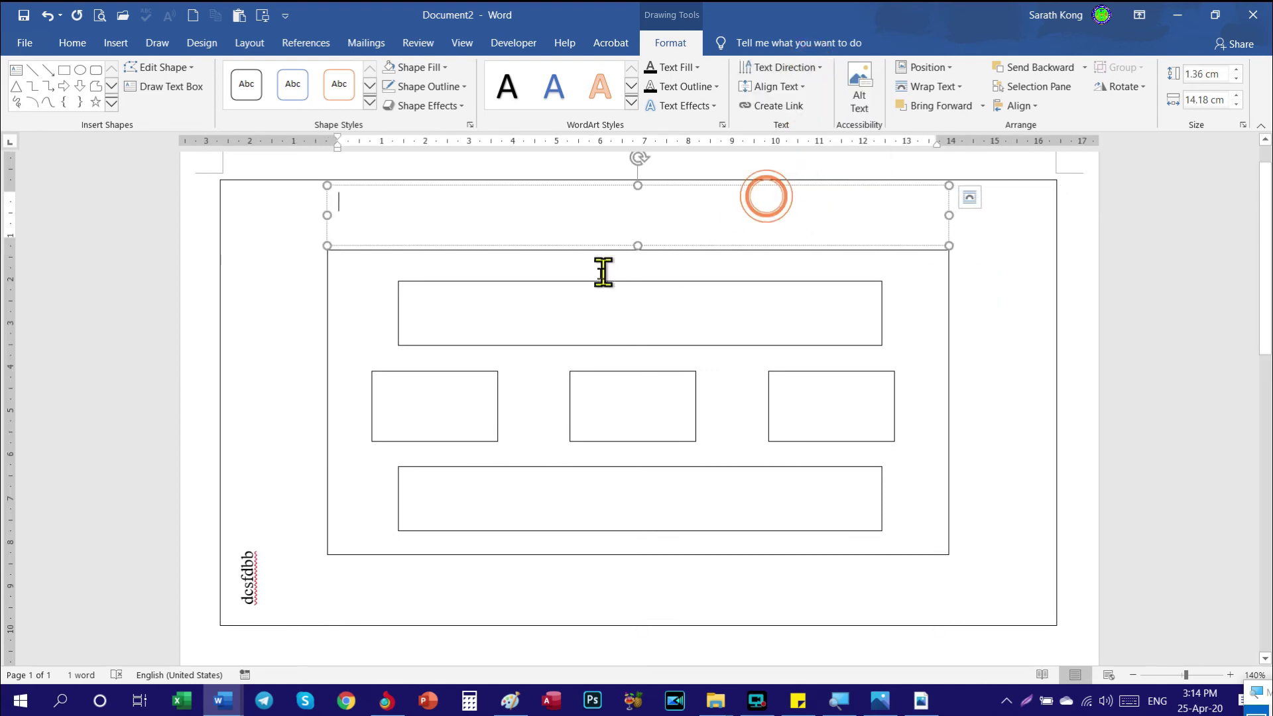
left_click(598, 312)
left_click(580, 491)
scroll(647, 483, "down", 3)
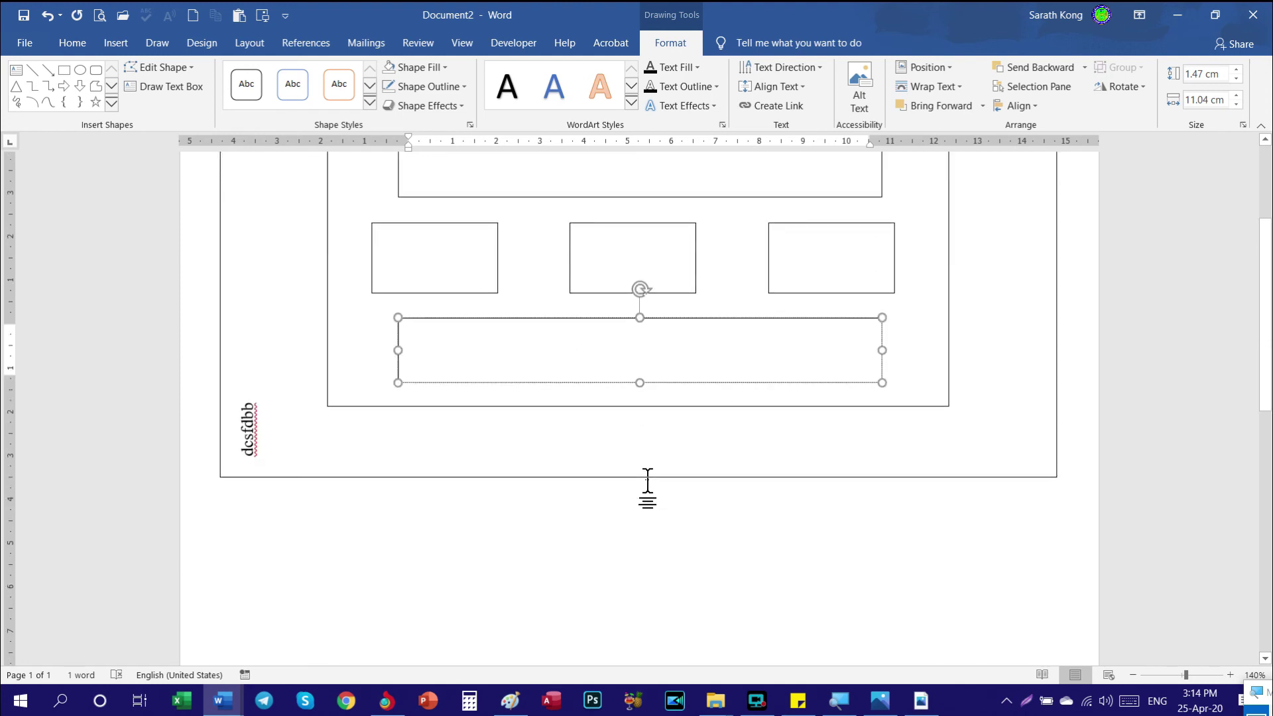
left_click(630, 443)
left_click(251, 287)
scroll(256, 293, "up", 4)
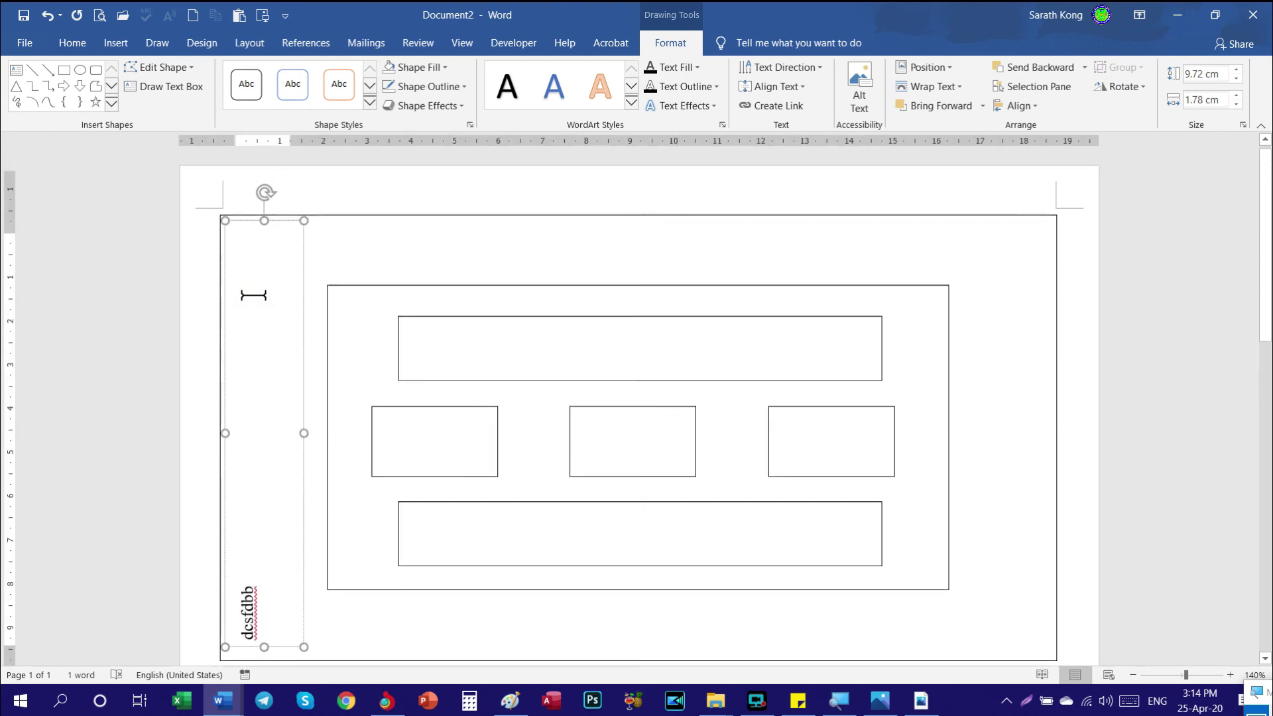
left_click(264, 279)
left_click(468, 259)
left_click(1000, 296)
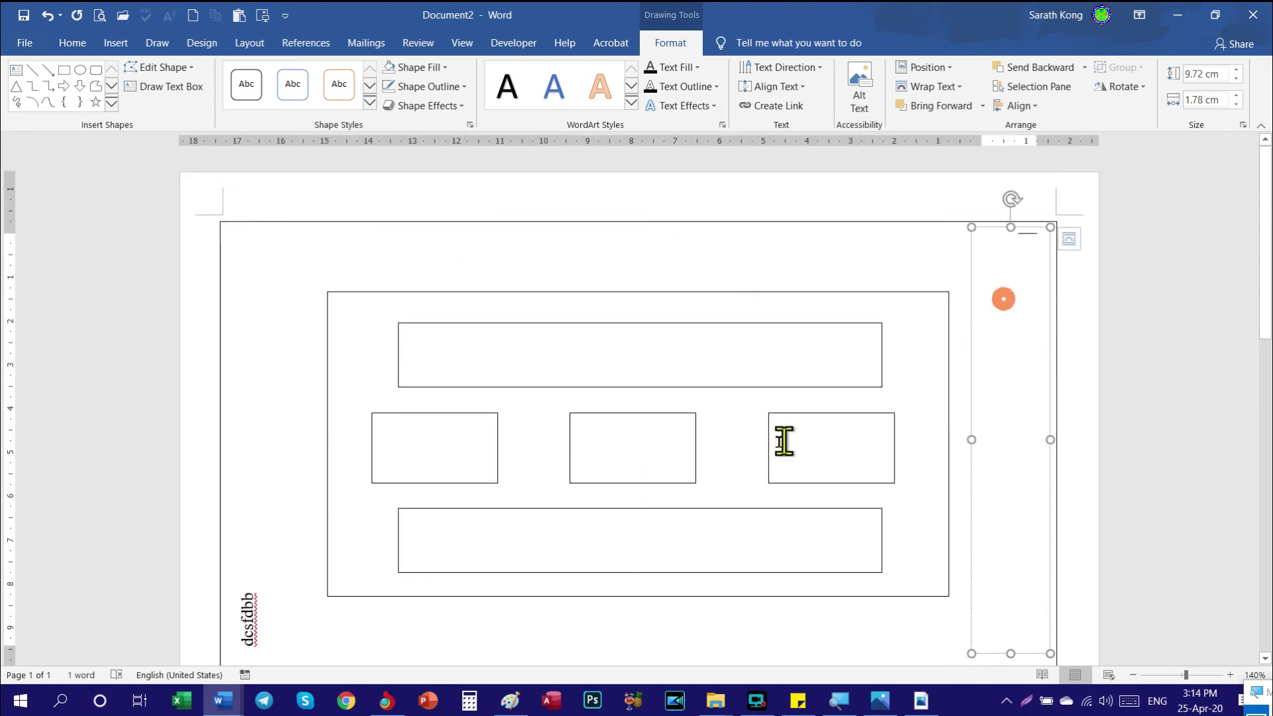
scroll(729, 458, "down", 5)
left_click(656, 411)
scroll(656, 409, "up", 3)
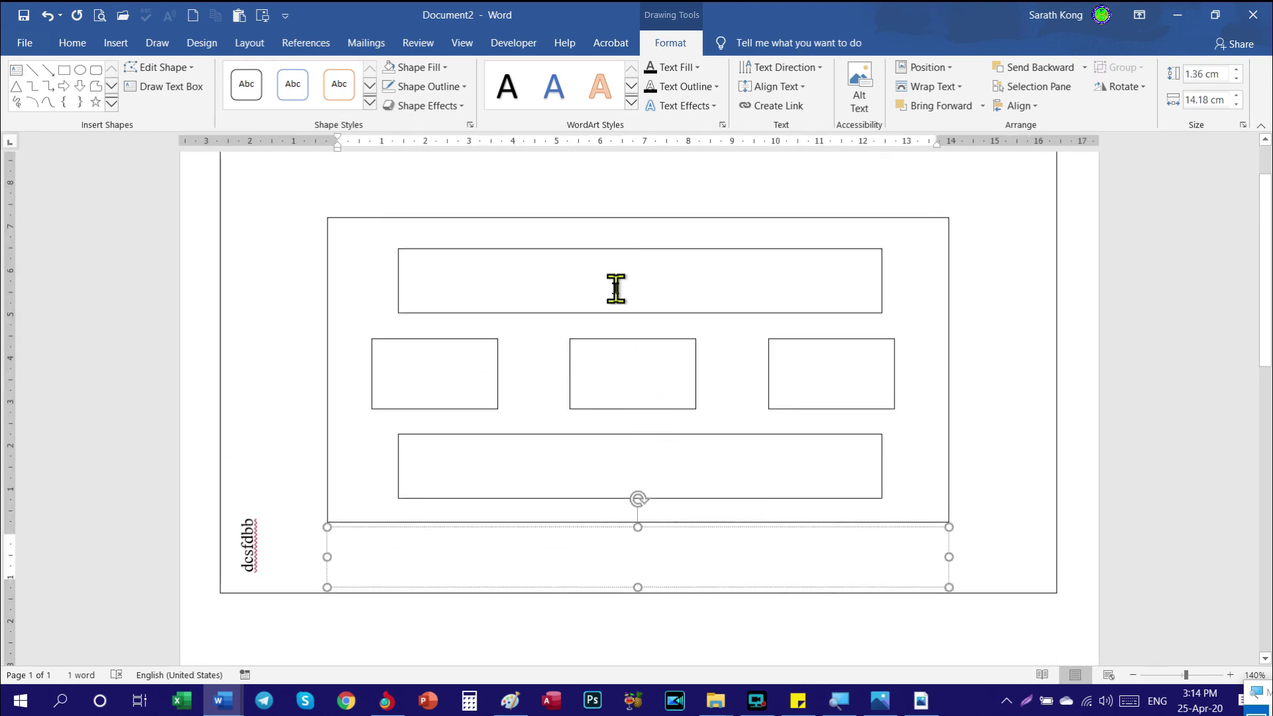
left_click(611, 287)
left_click(442, 366)
left_click(617, 364)
left_click(806, 361)
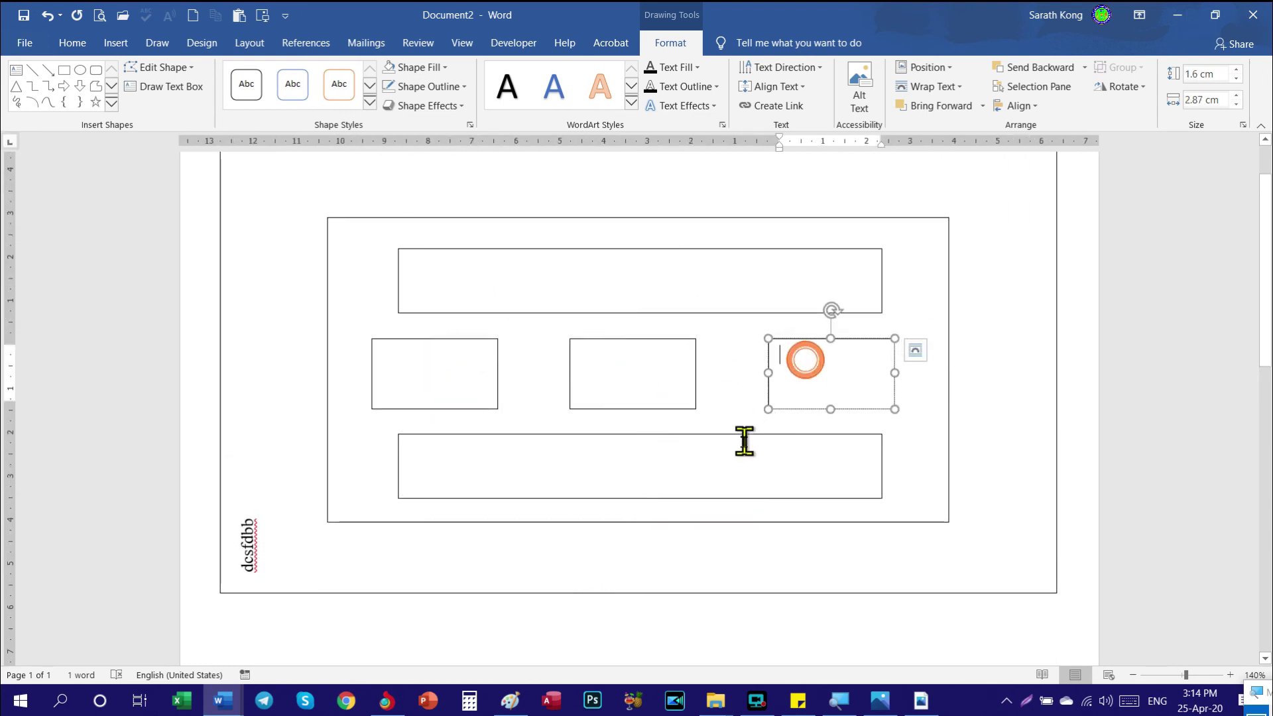
left_click(739, 441)
left_click(627, 364)
left_click(688, 287)
left_click(833, 372)
scroll(1002, 379, "up", 2)
left_click(1005, 364)
left_click(749, 250)
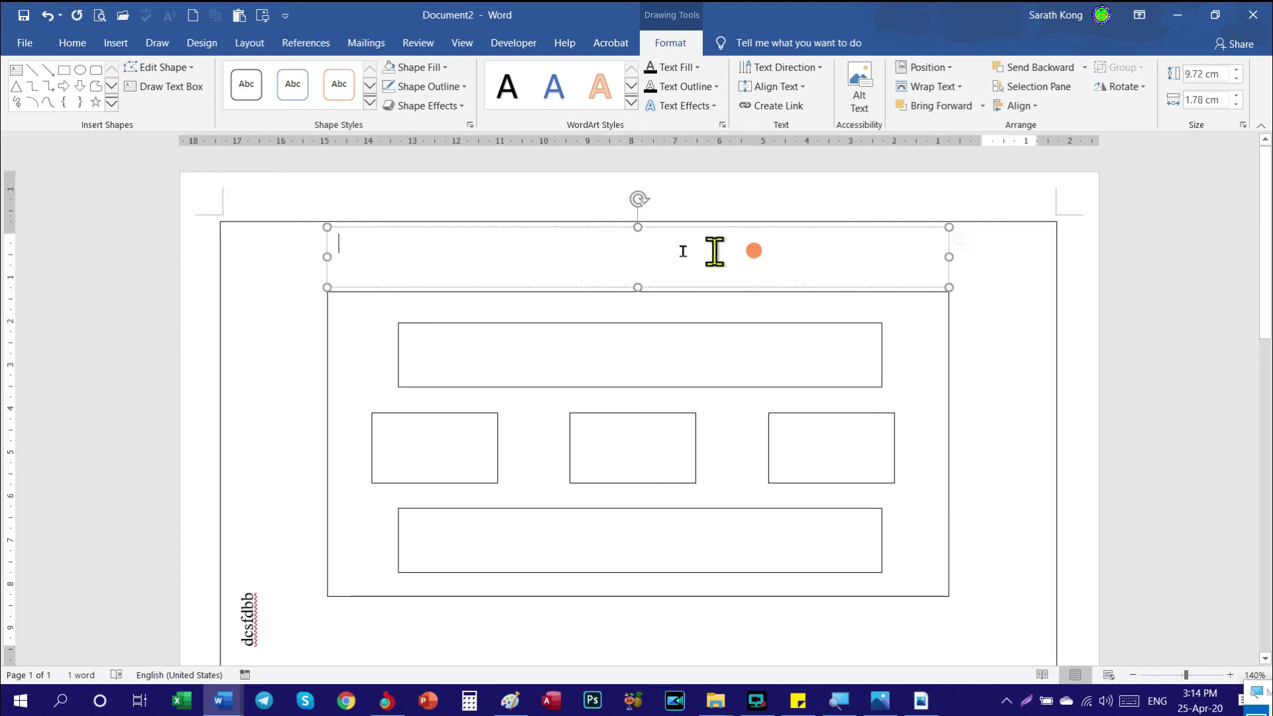
left_click(276, 311)
scroll(279, 398, "down", 3)
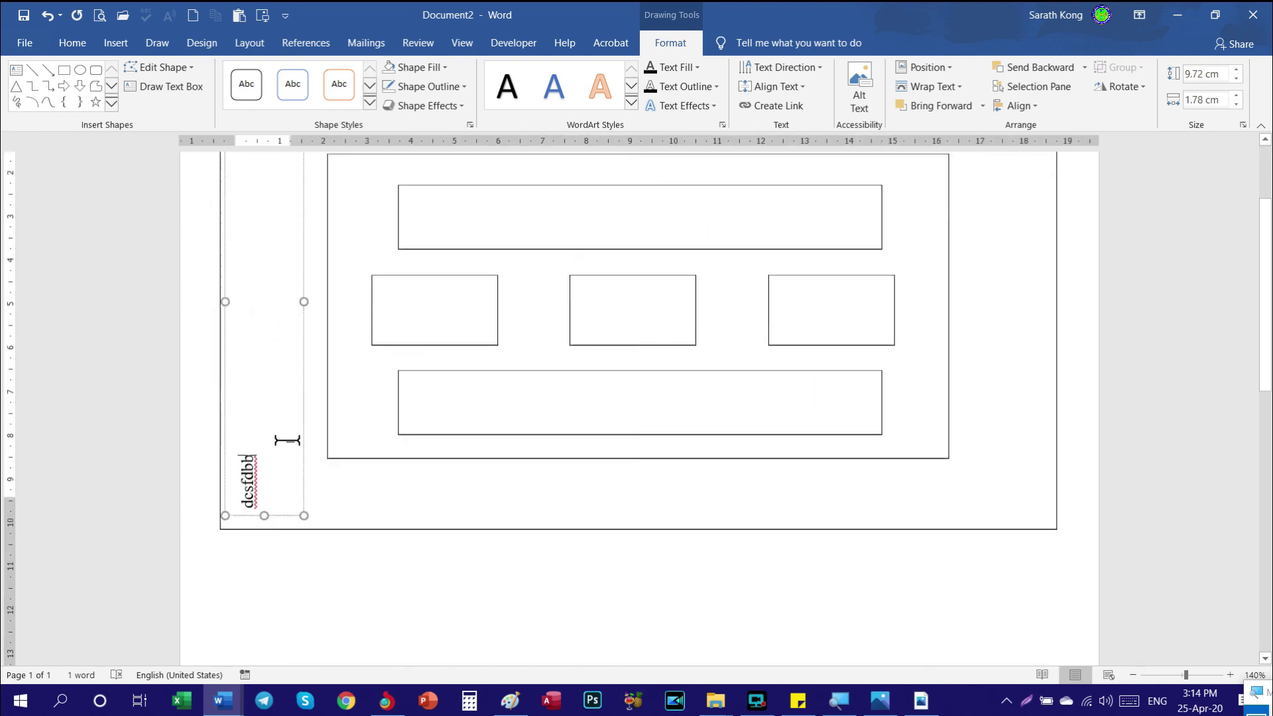
left_click(533, 484)
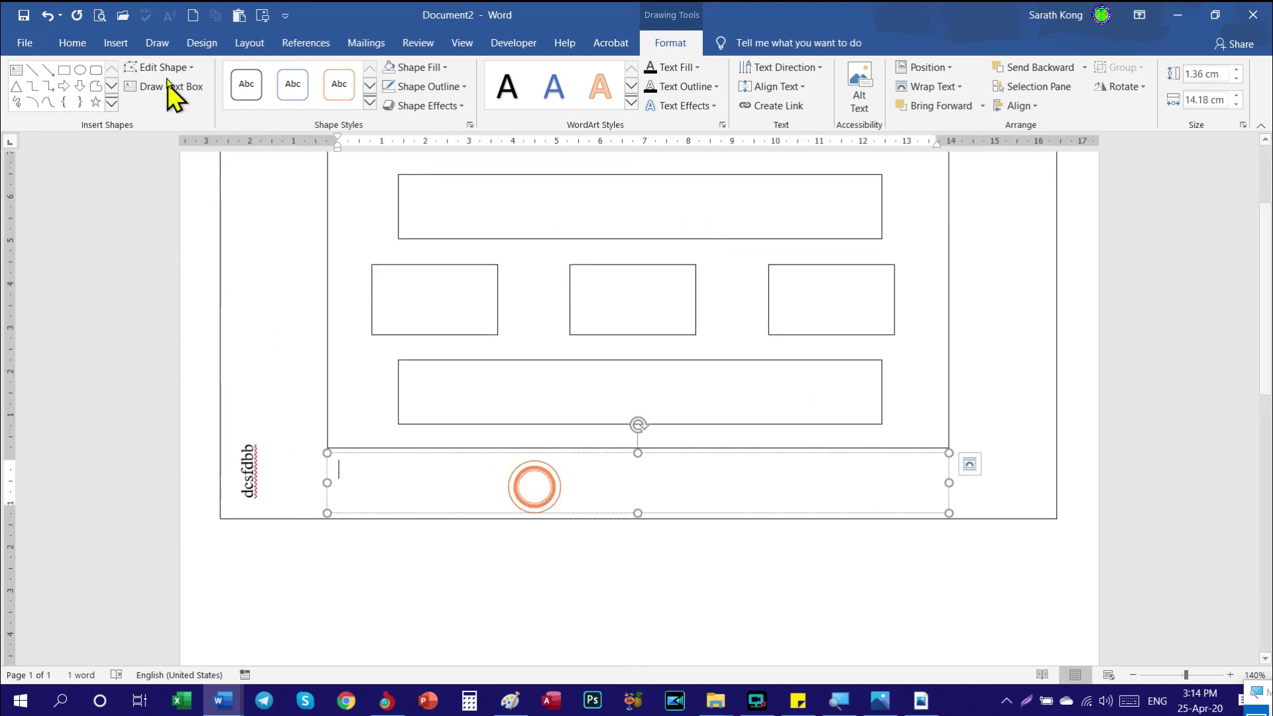
left_click(99, 15)
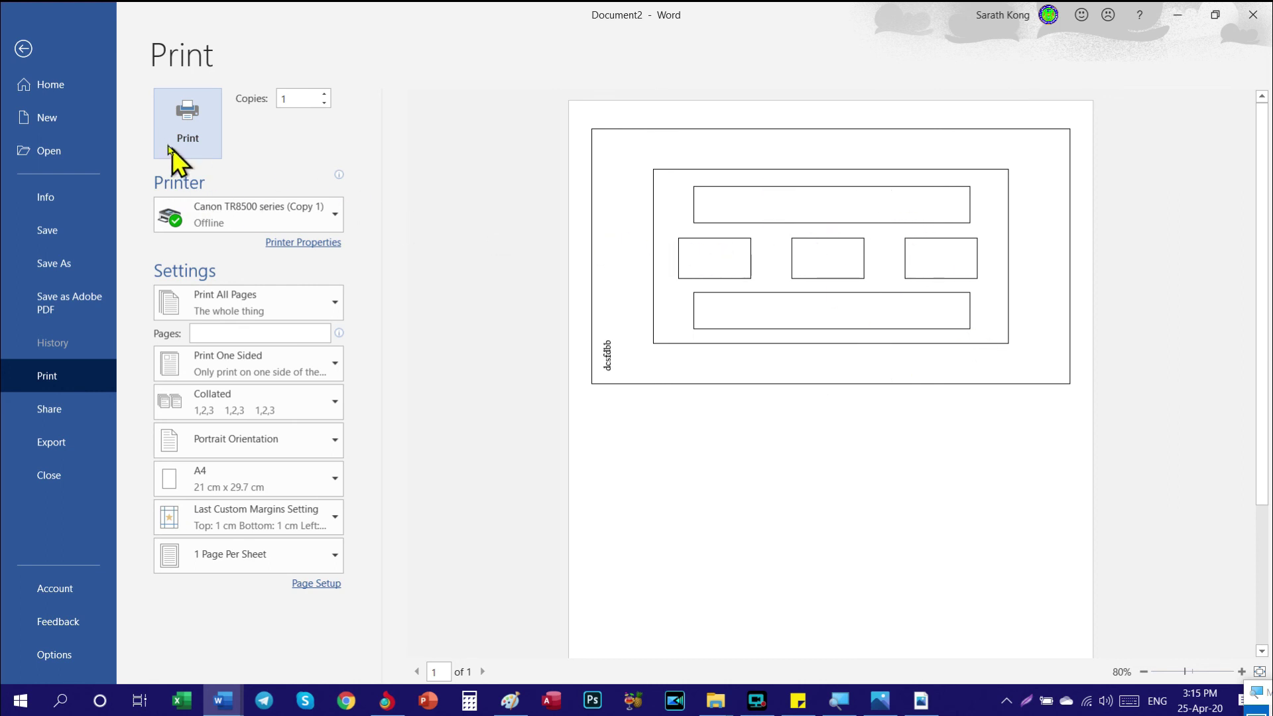
Glance at Save As, return to the document, and bring the Acrobat reference PDF forward
left_click(60, 228)
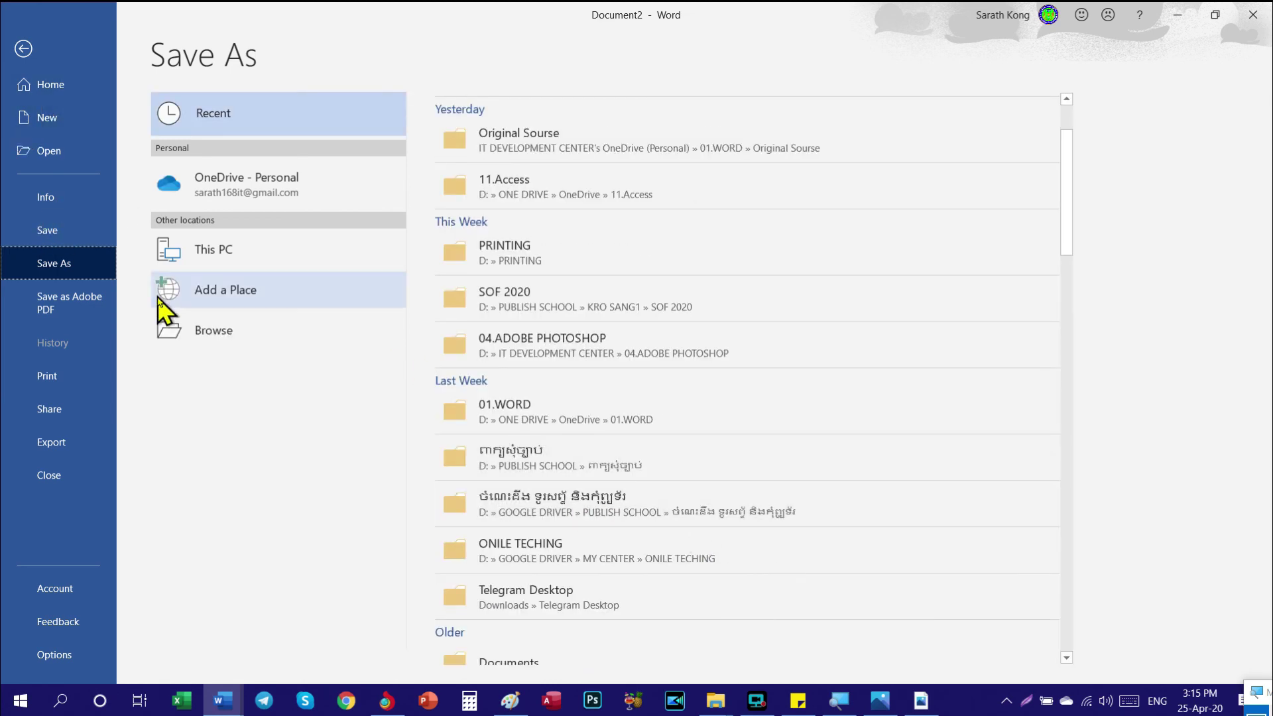
key("Escape")
left_click(920, 701)
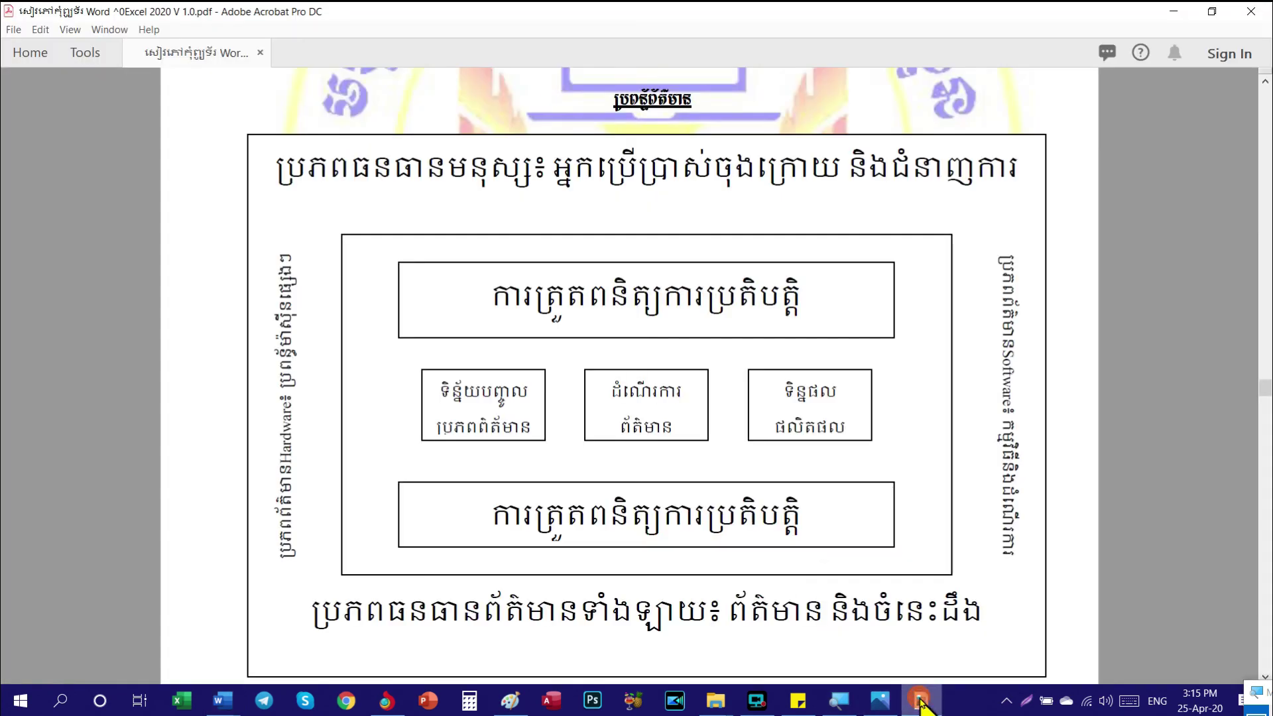
scroll(746, 441, "down", 3)
scroll(746, 441, "up", 3)
scroll(745, 441, "up", 1)
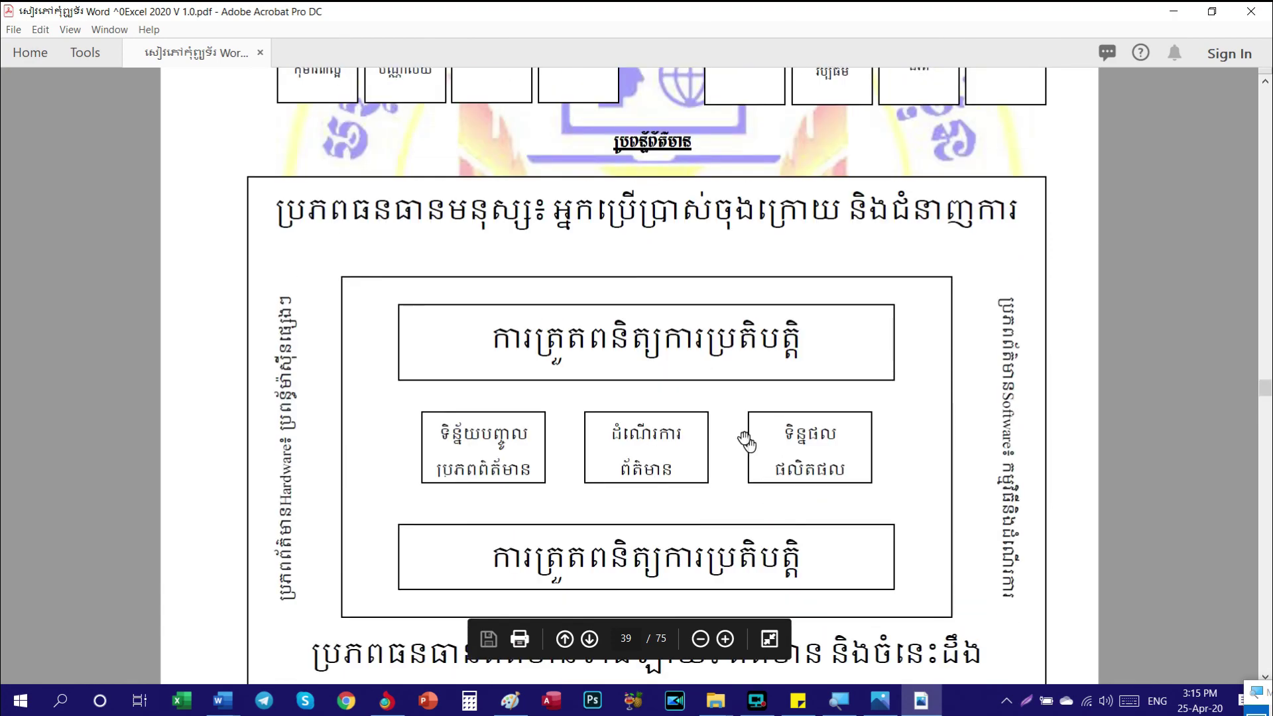
scroll(422, 210, "down", 2)
scroll(829, 477, "up", 1)
scroll(829, 477, "up", 1)
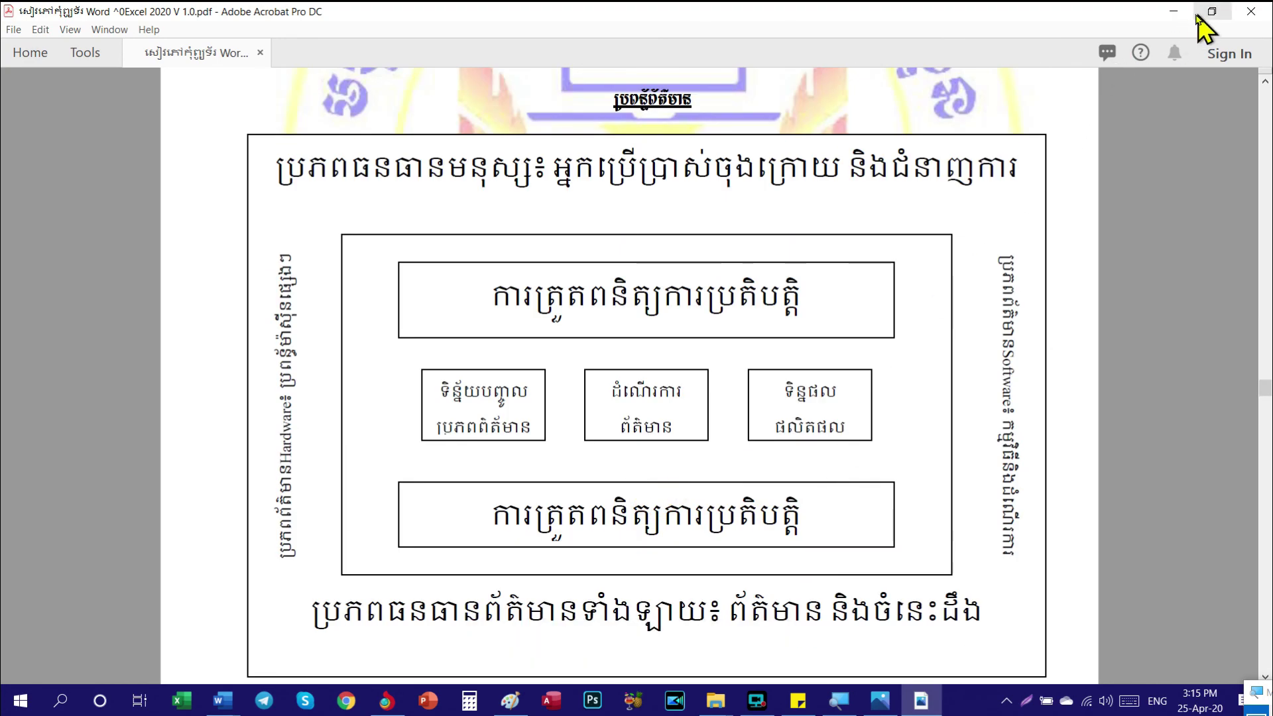